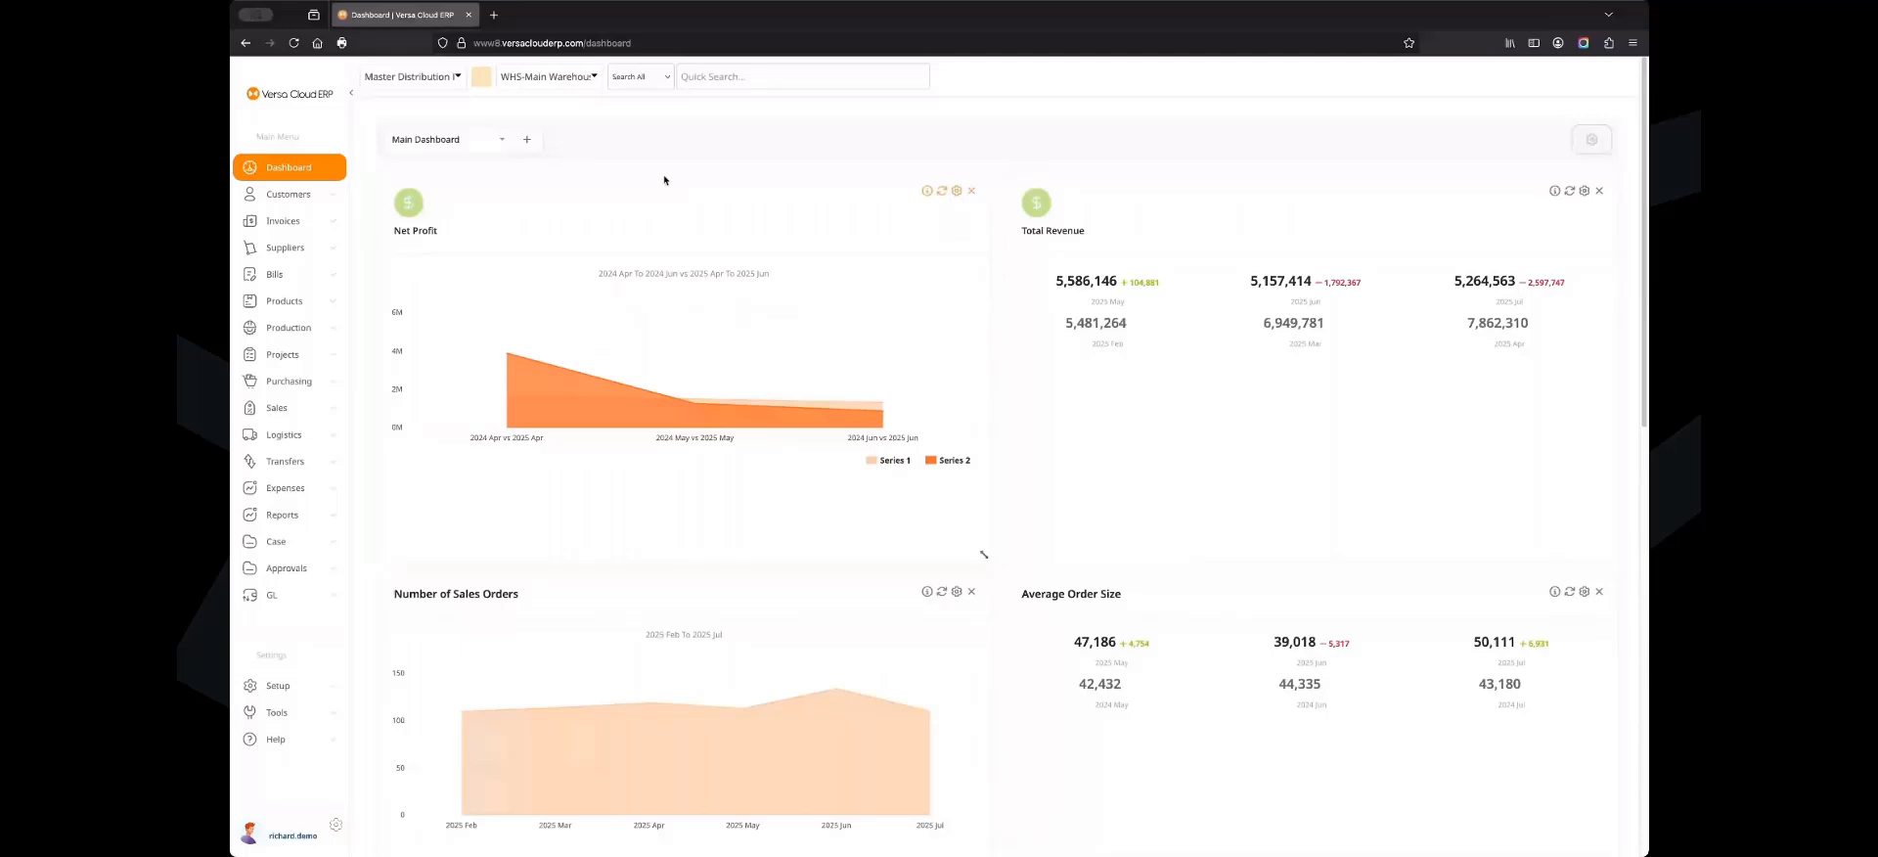
Create a new purchase order for supplier MASTER ELECTRONICS and assign its order number.
click(285, 382)
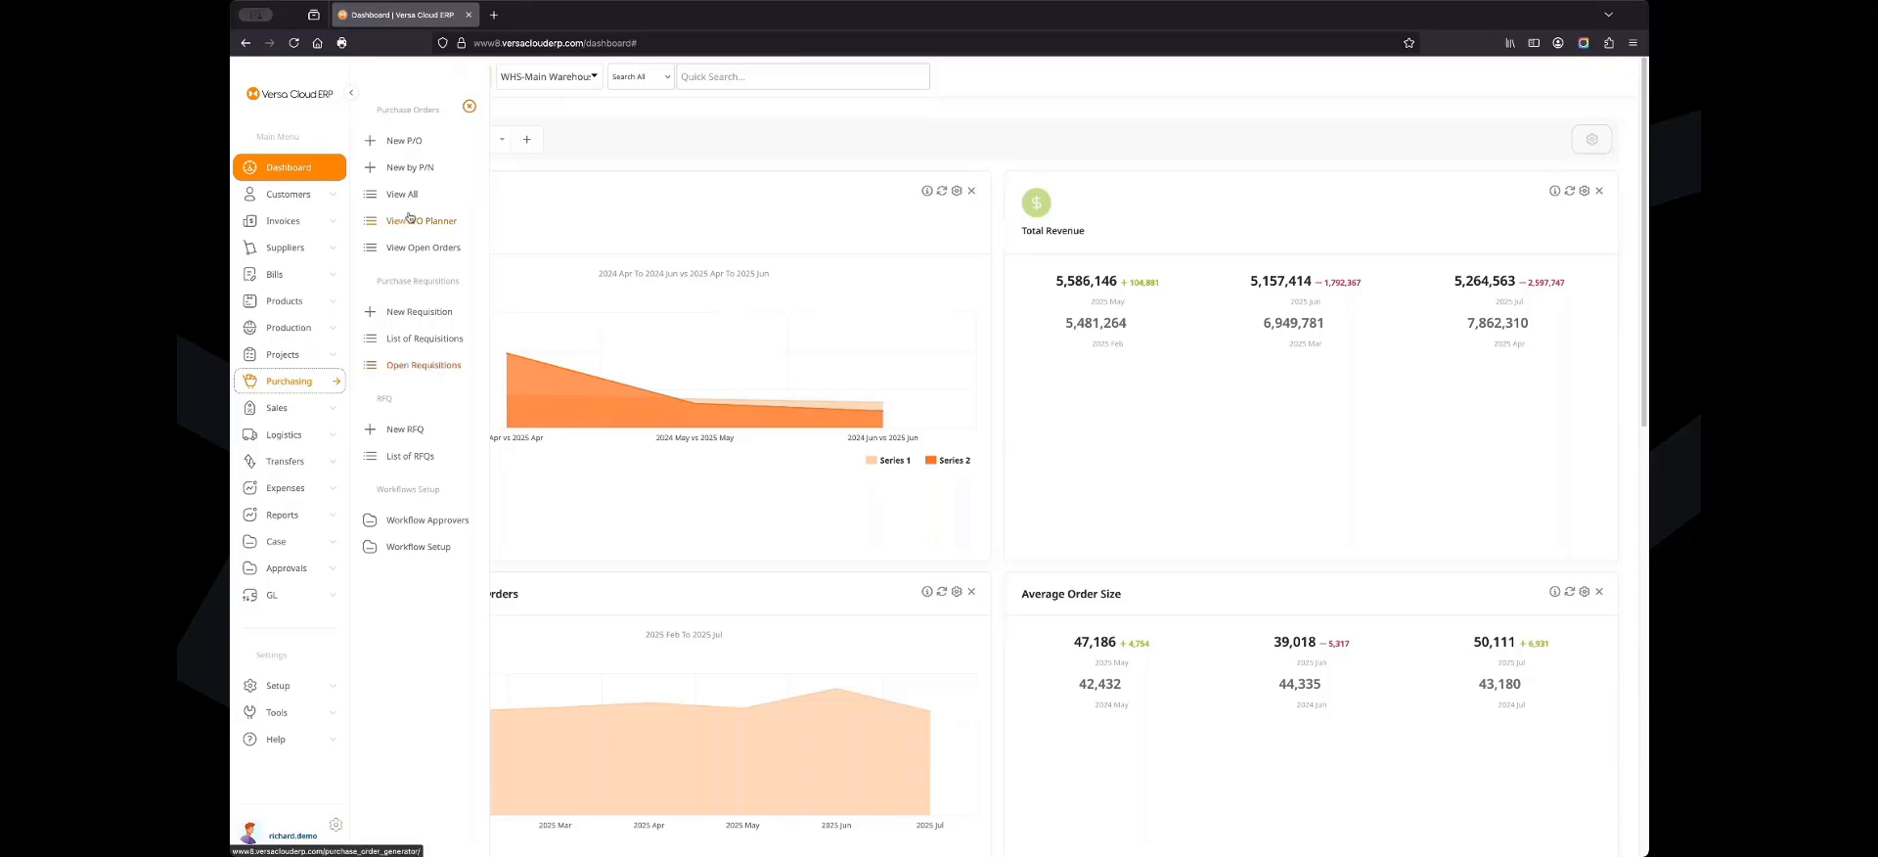
click(414, 144)
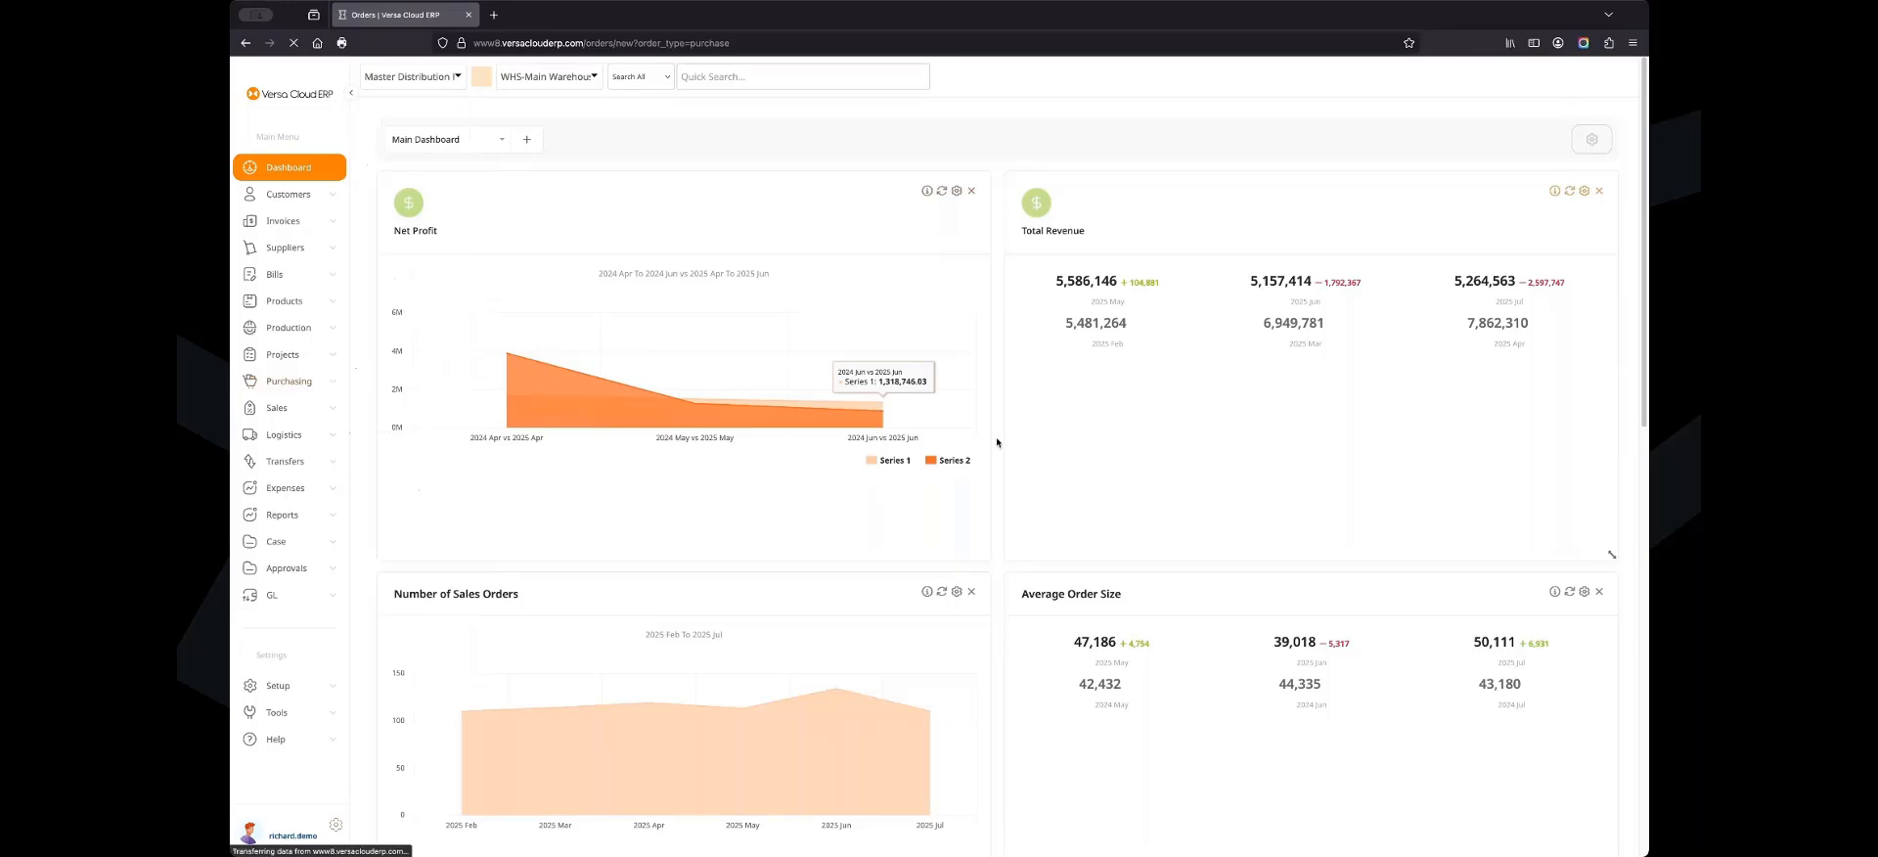
click(680, 191)
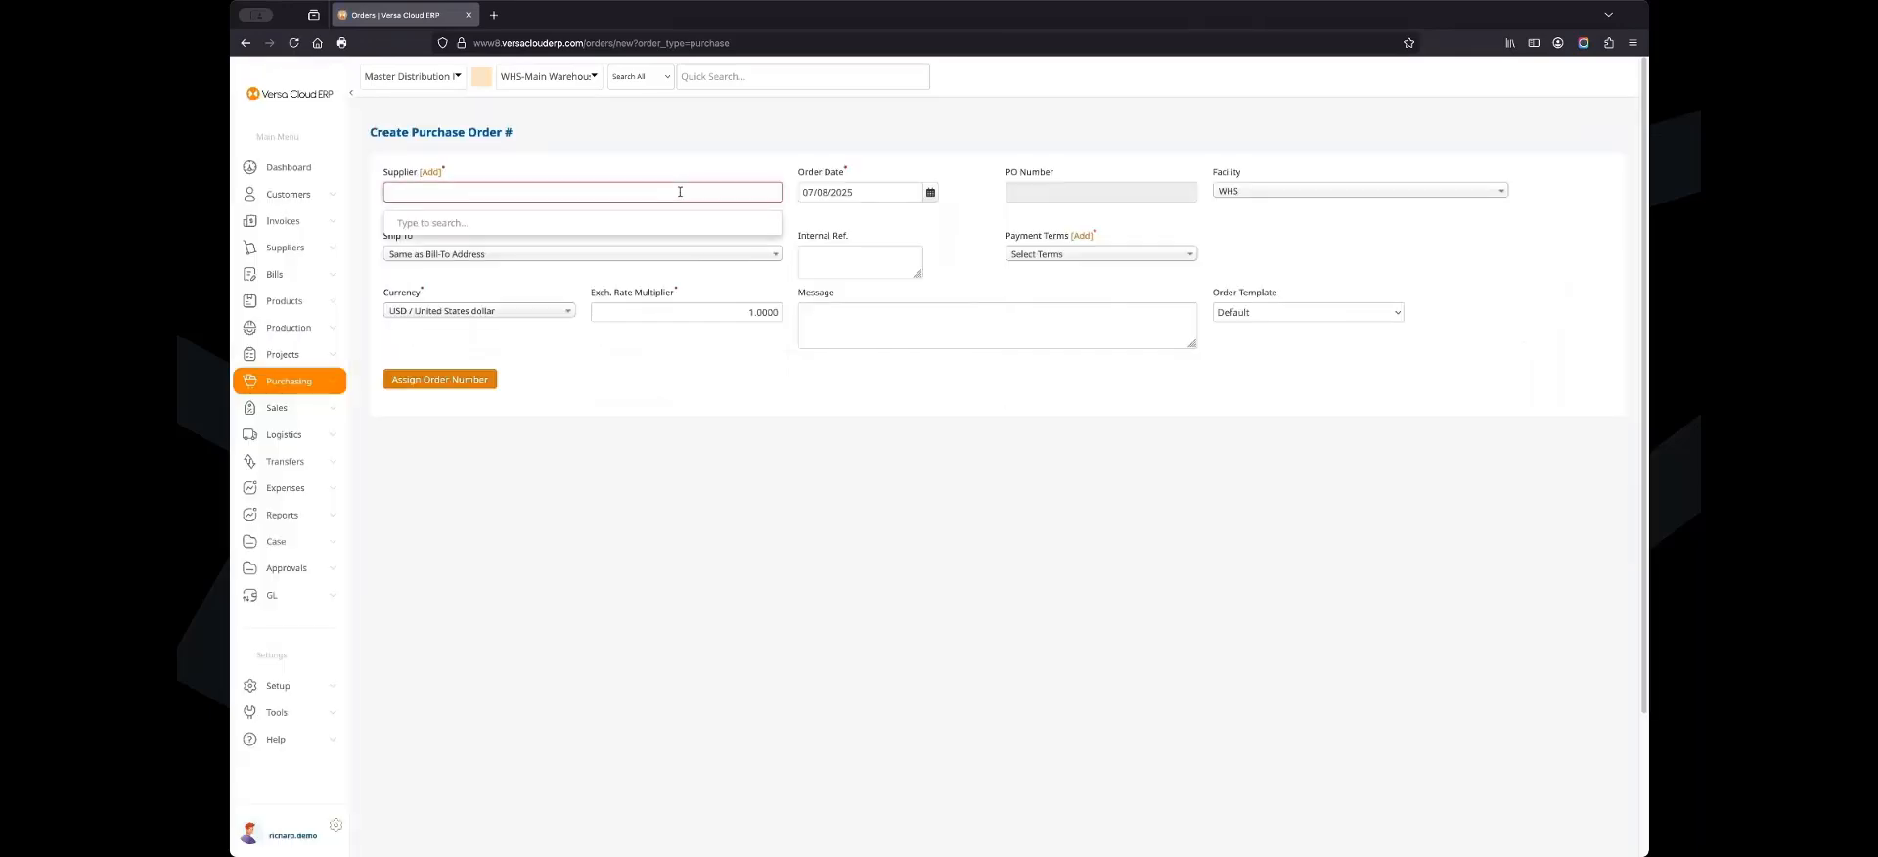
text(mas)
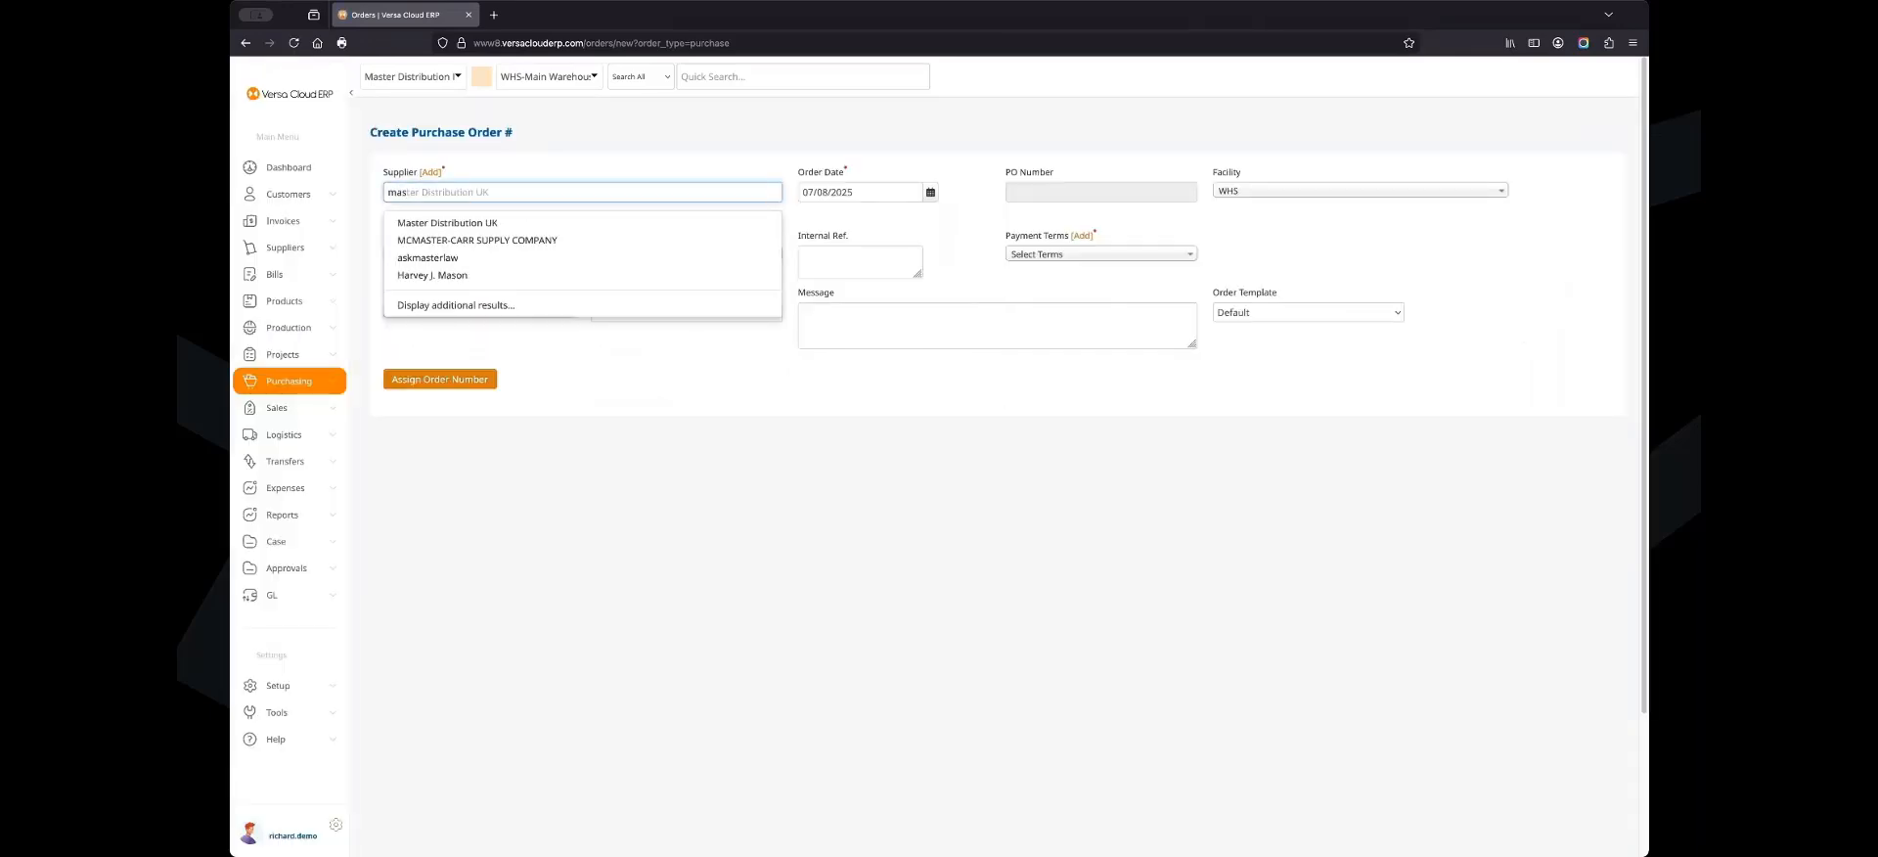
text(ter)
click(646, 275)
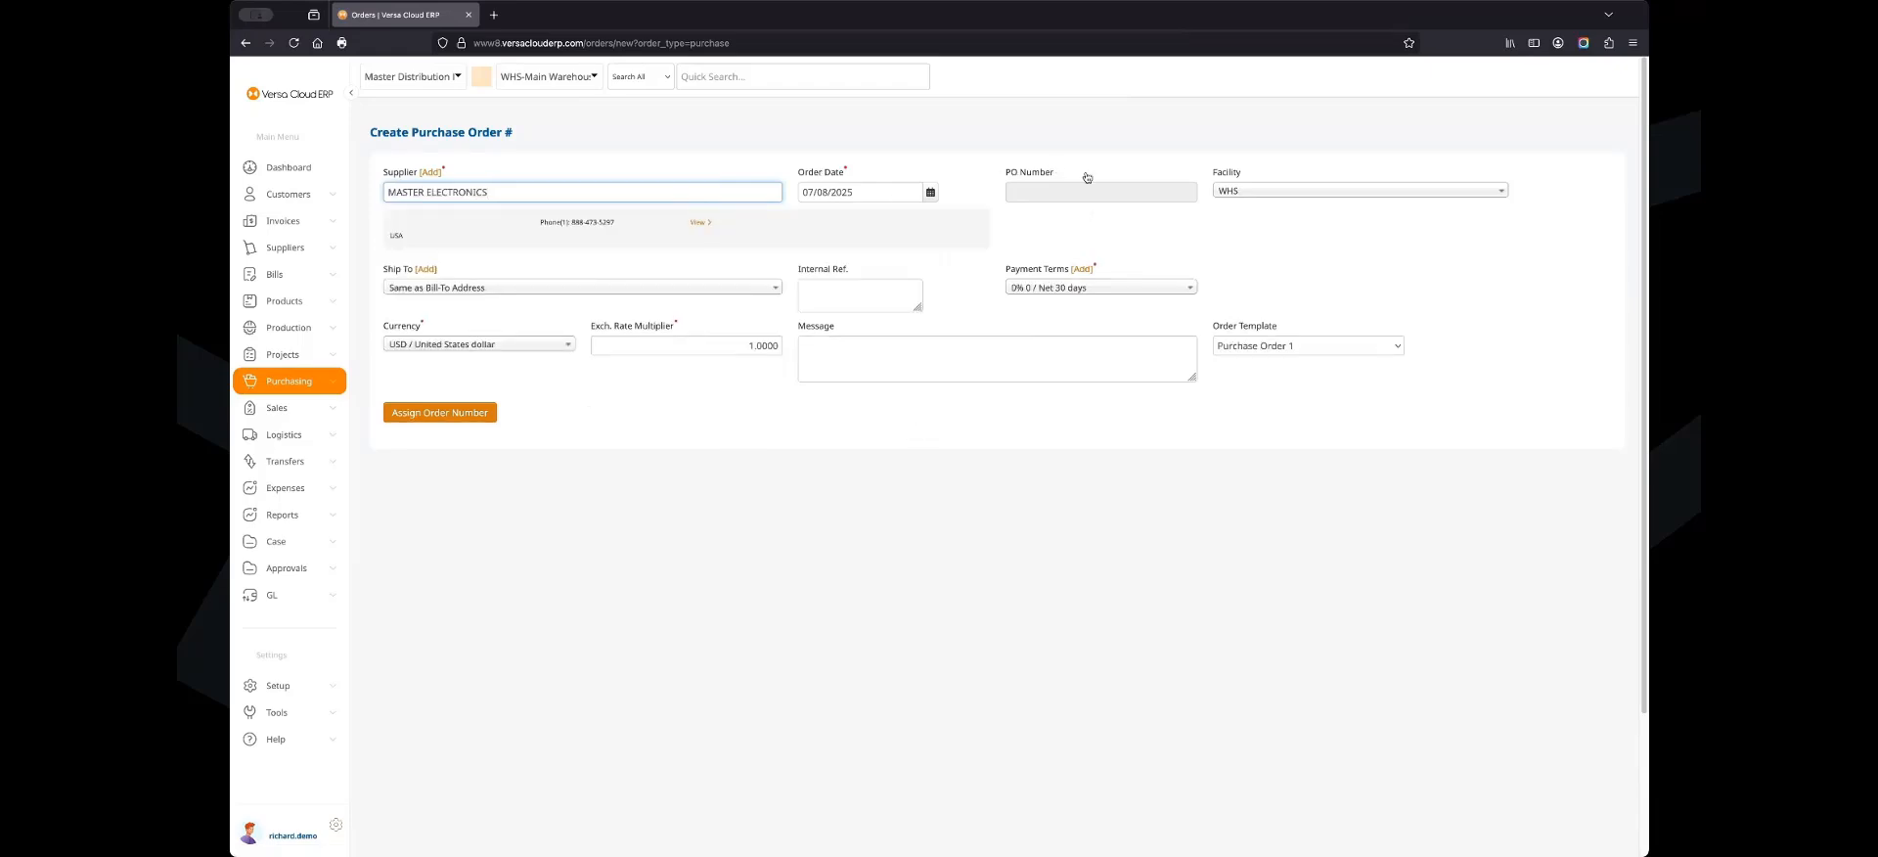
double_click(1235, 174)
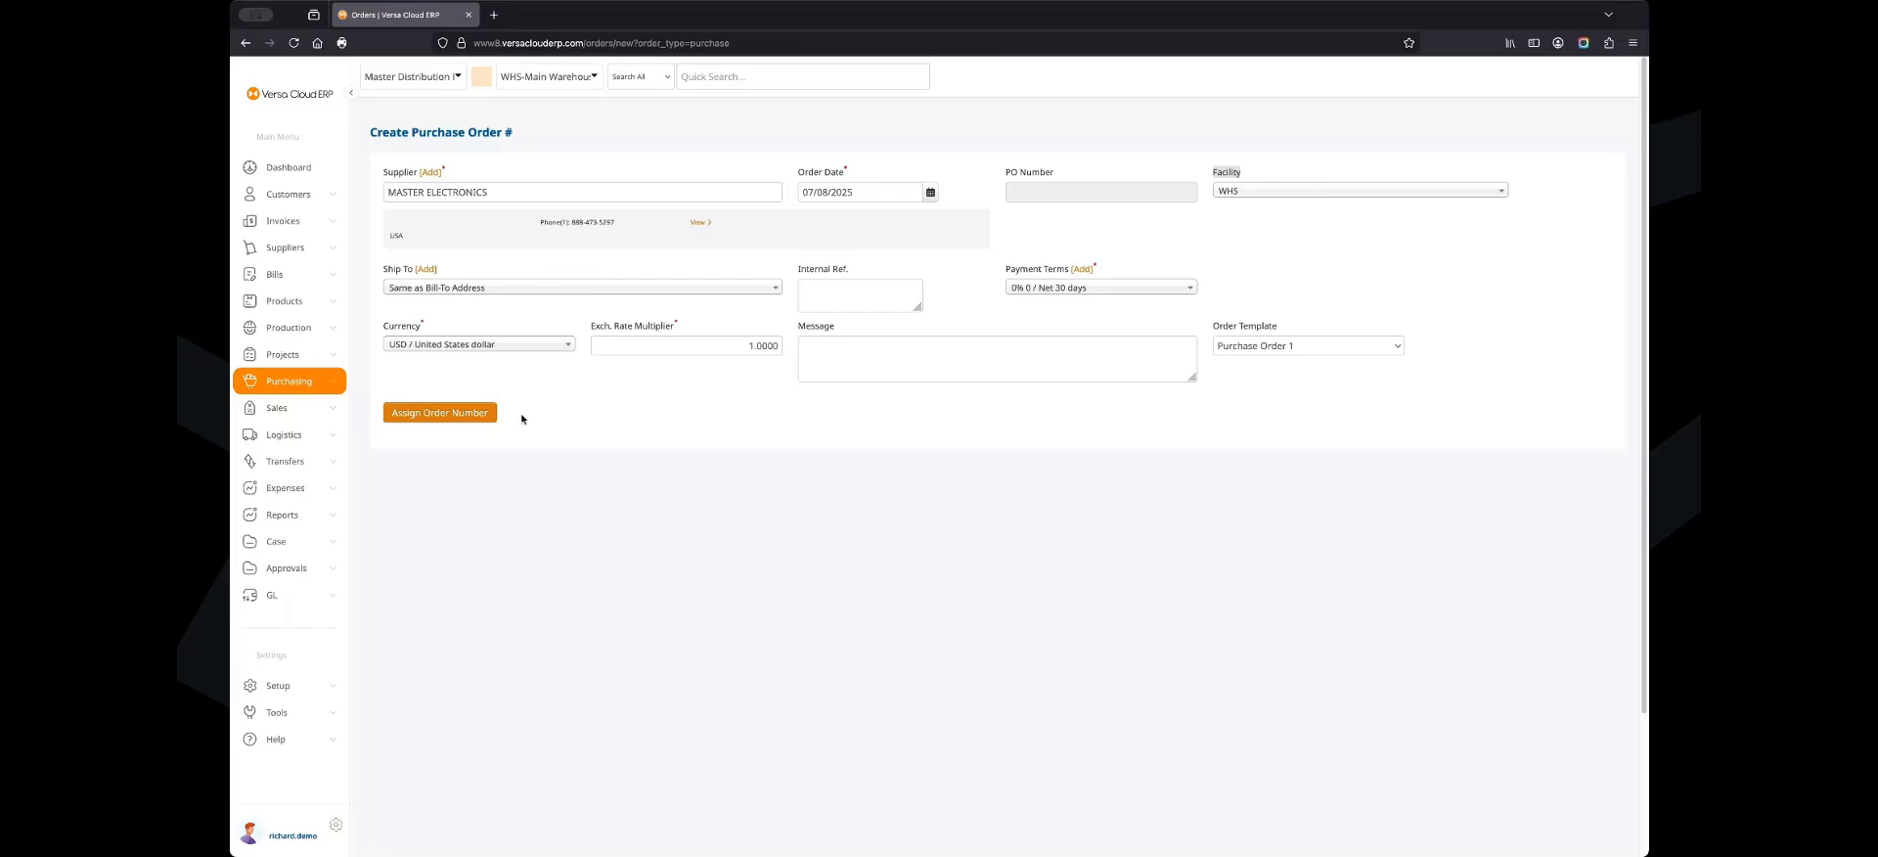
click(477, 415)
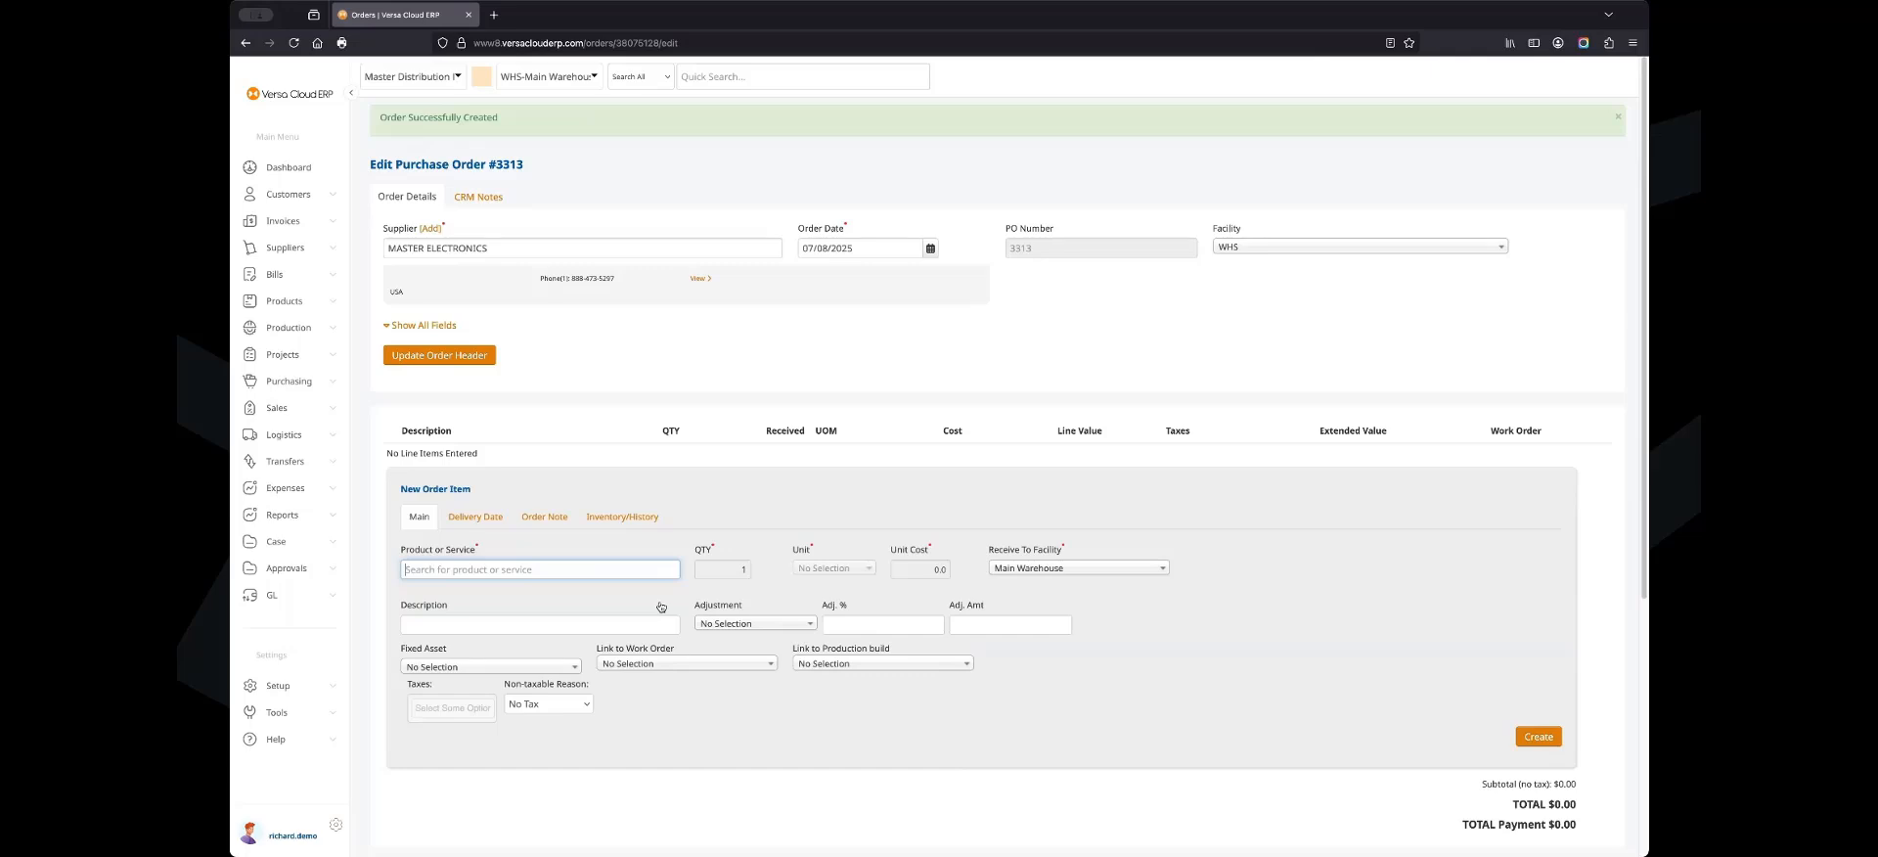
Add a purchase order line for GOG0001 / Combat google White with quantity 10 and unit cost 120.
text(gog)
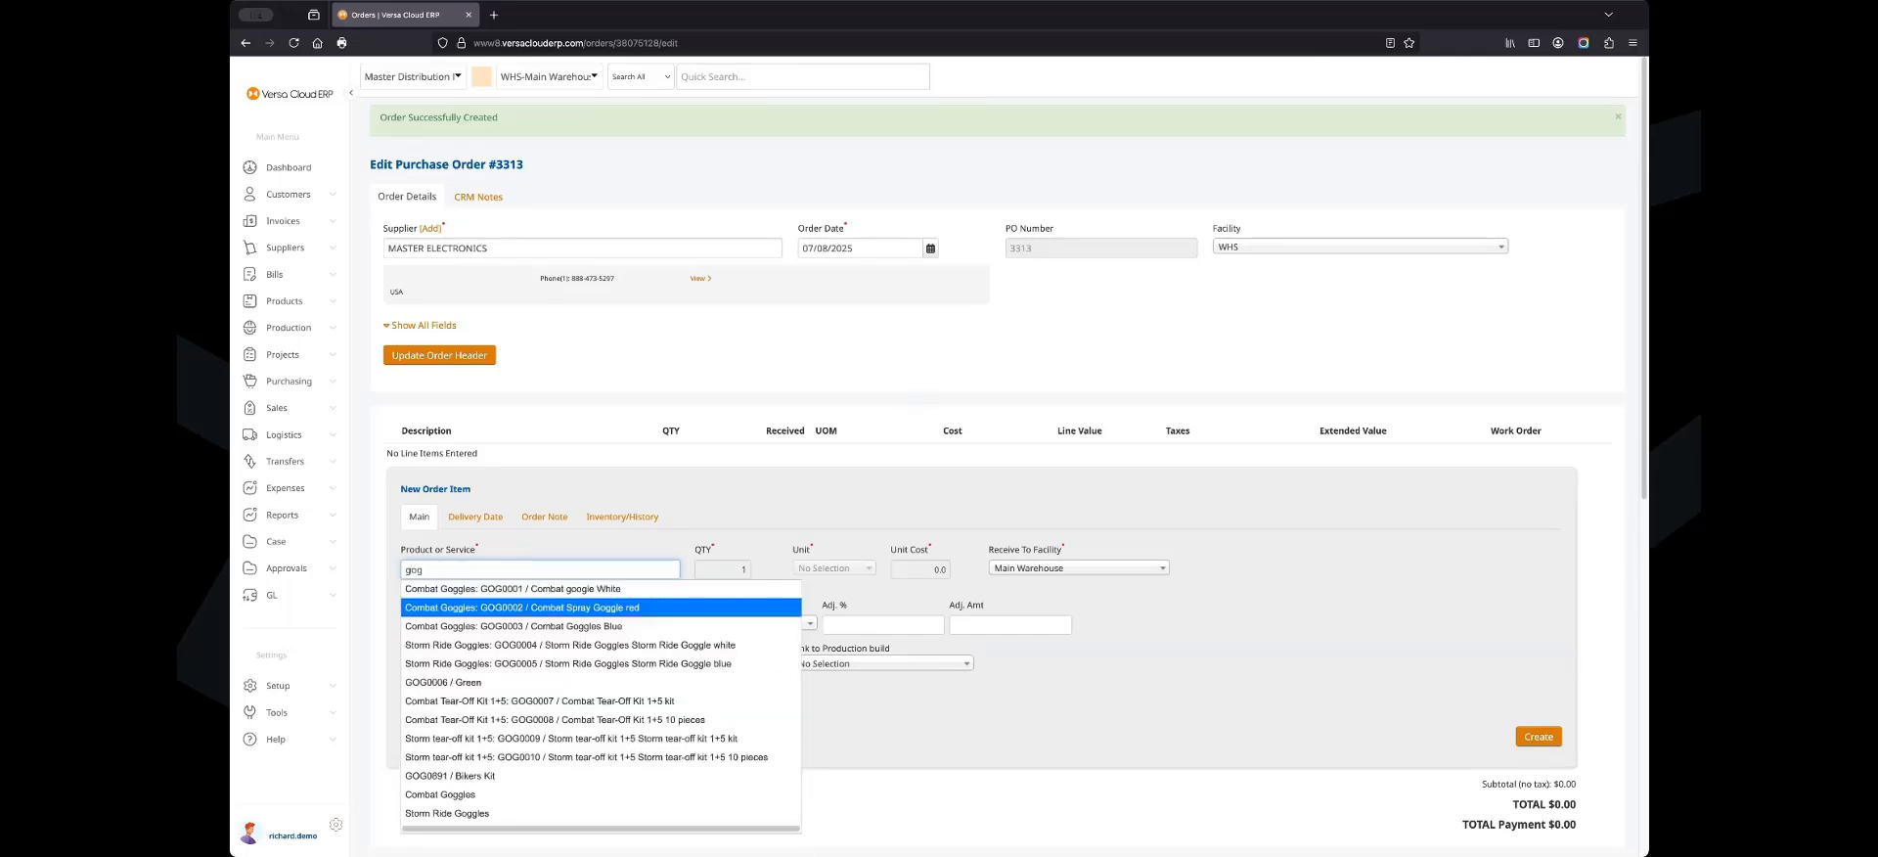
click(655, 589)
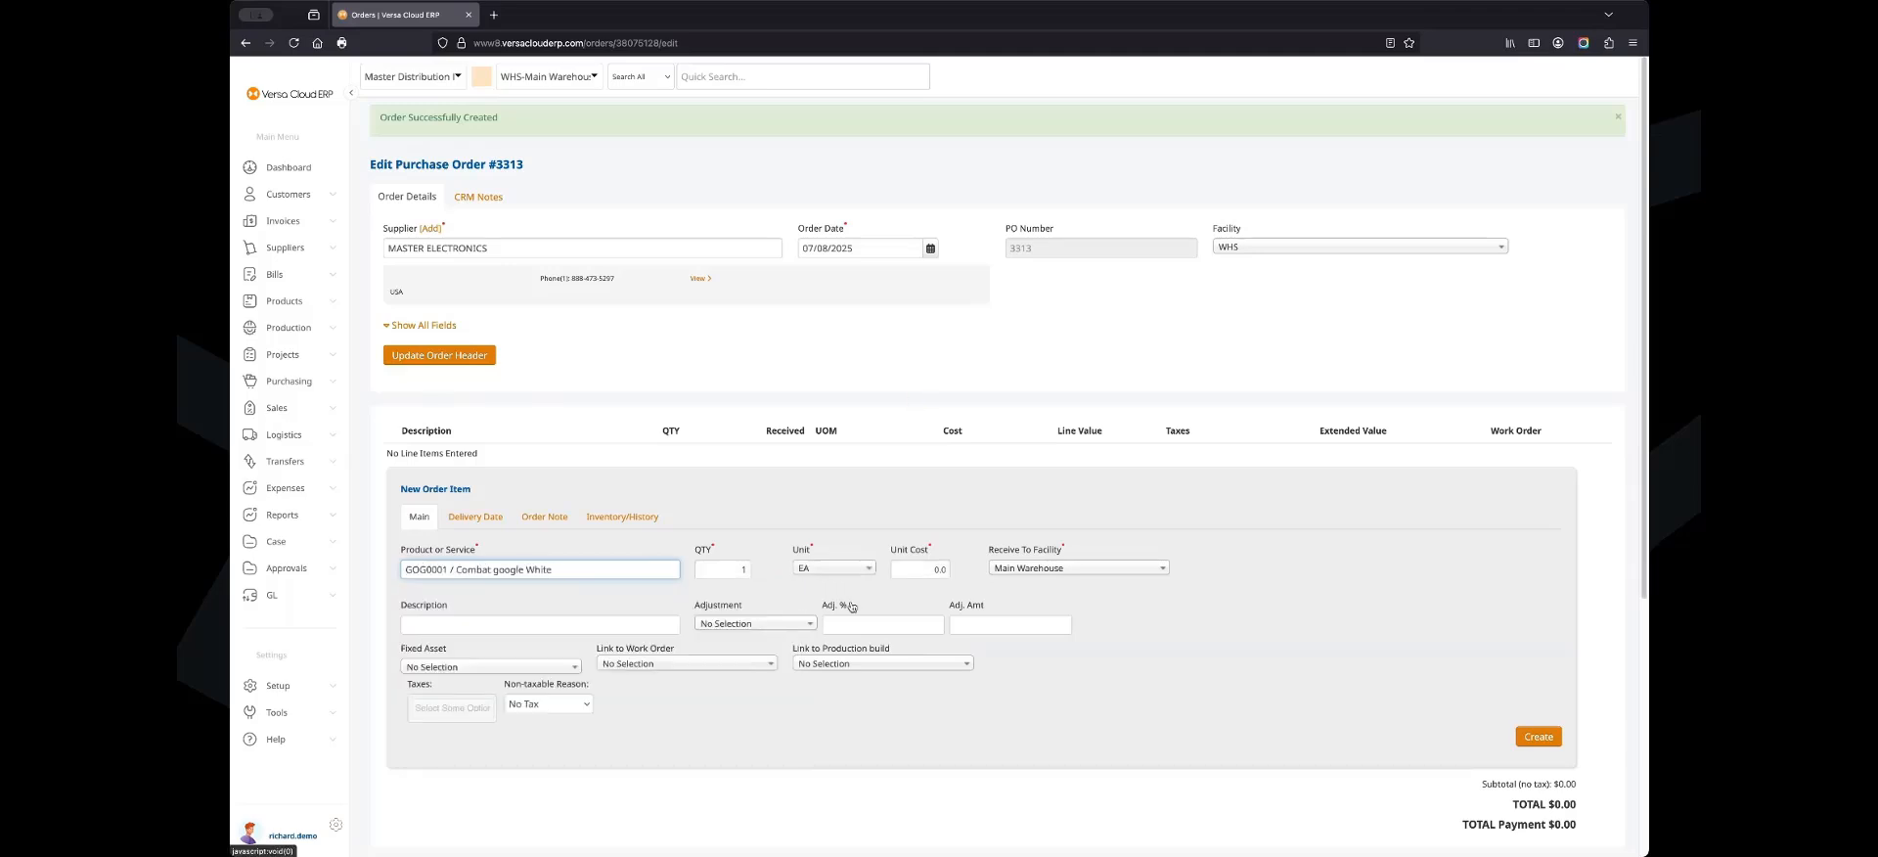
click(917, 570)
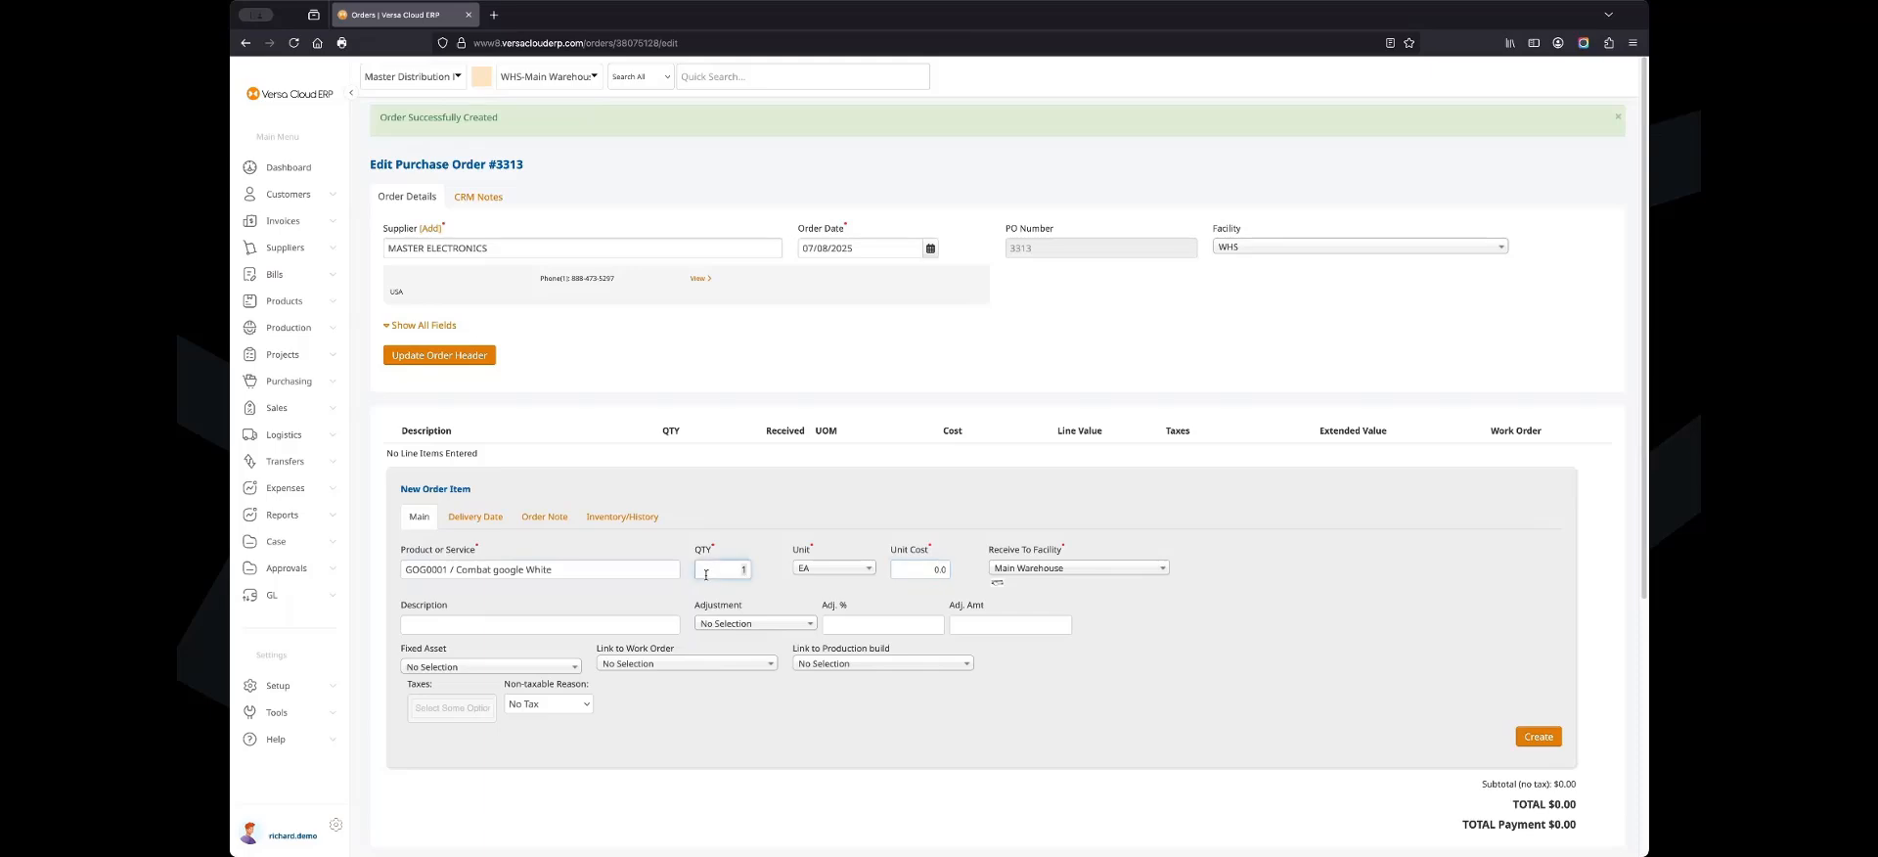
click(932, 568)
key(super+a)
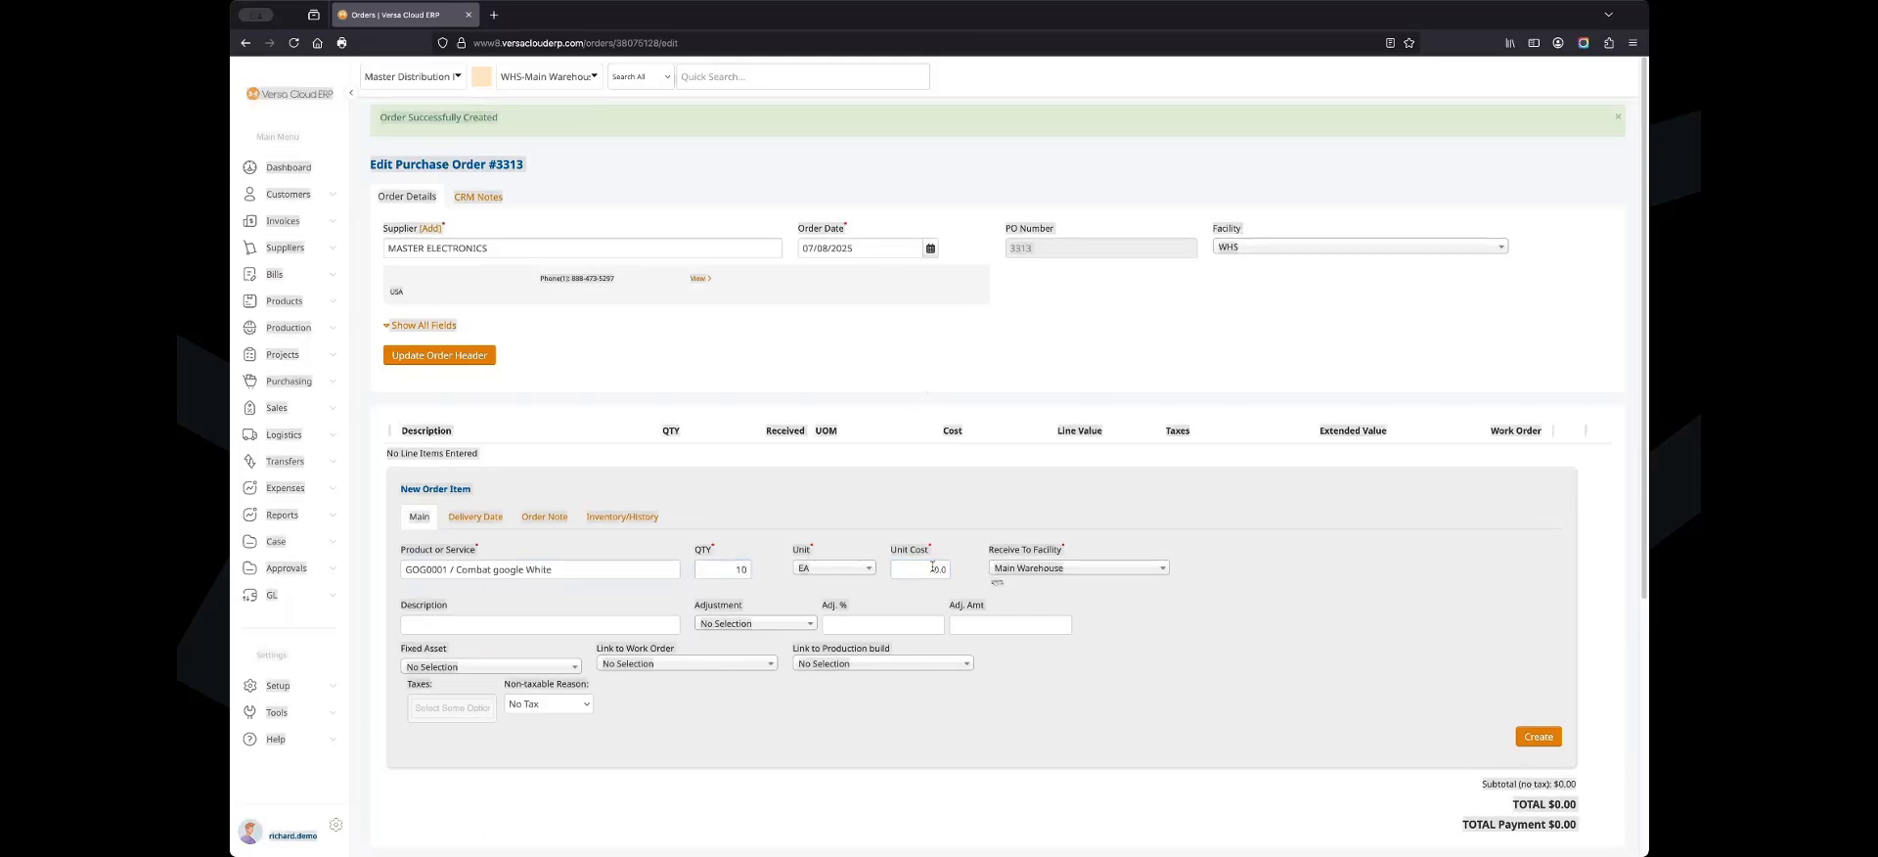
click(932, 567)
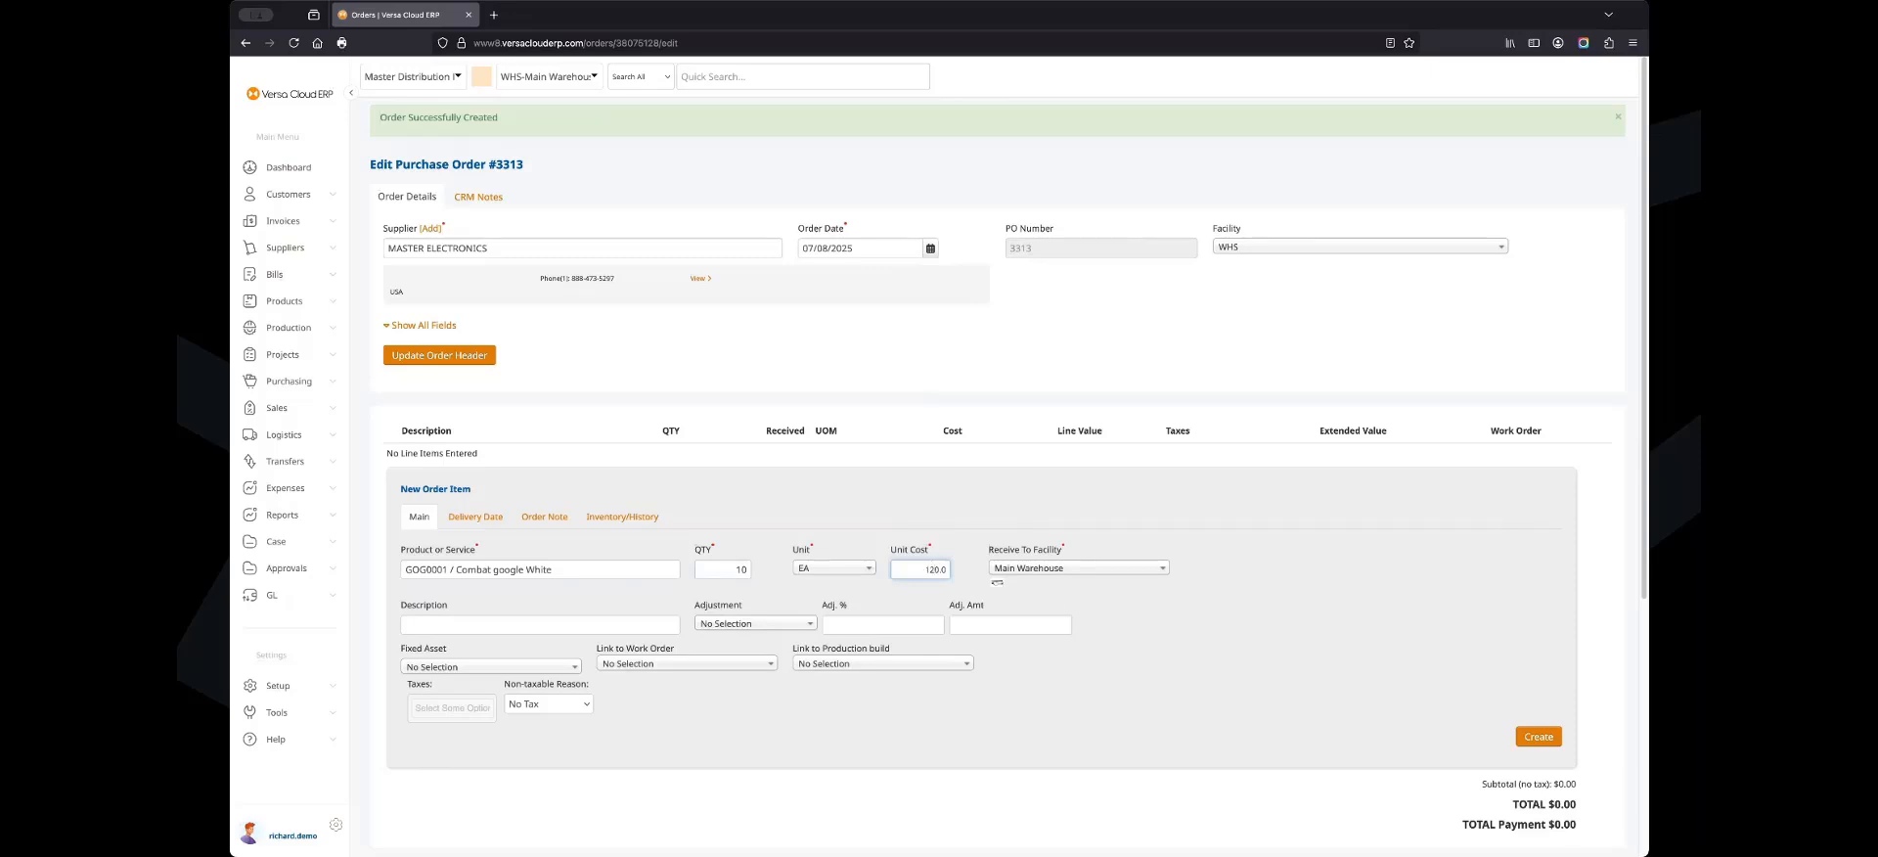
click(1403, 699)
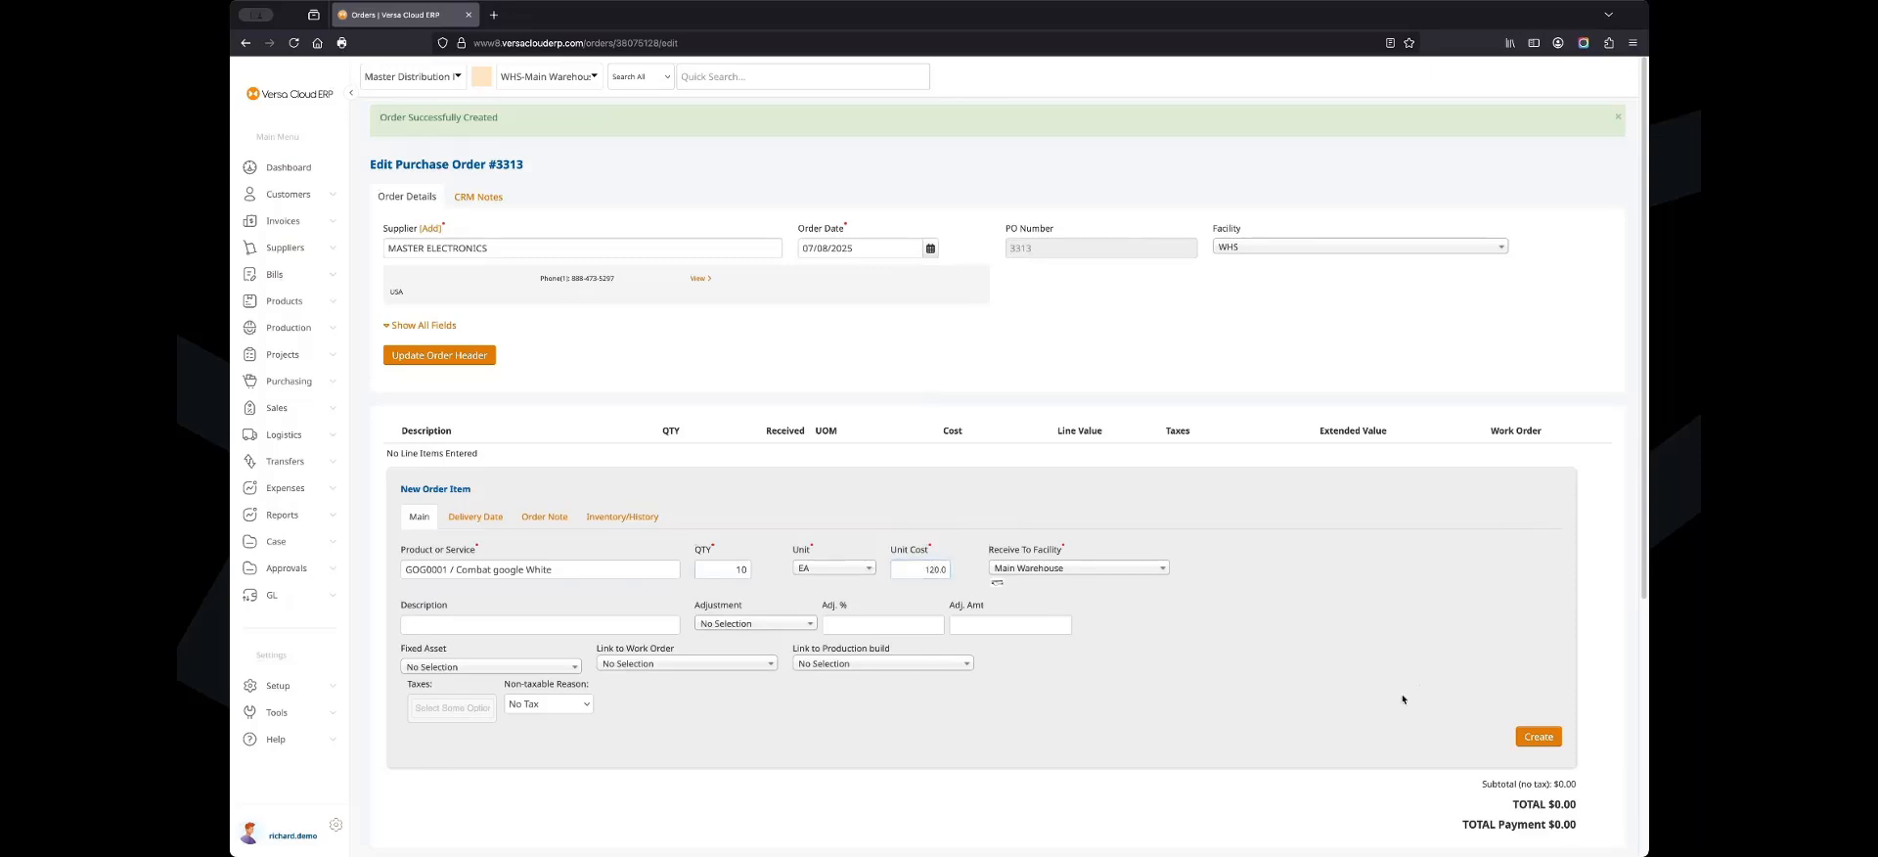
click(1538, 736)
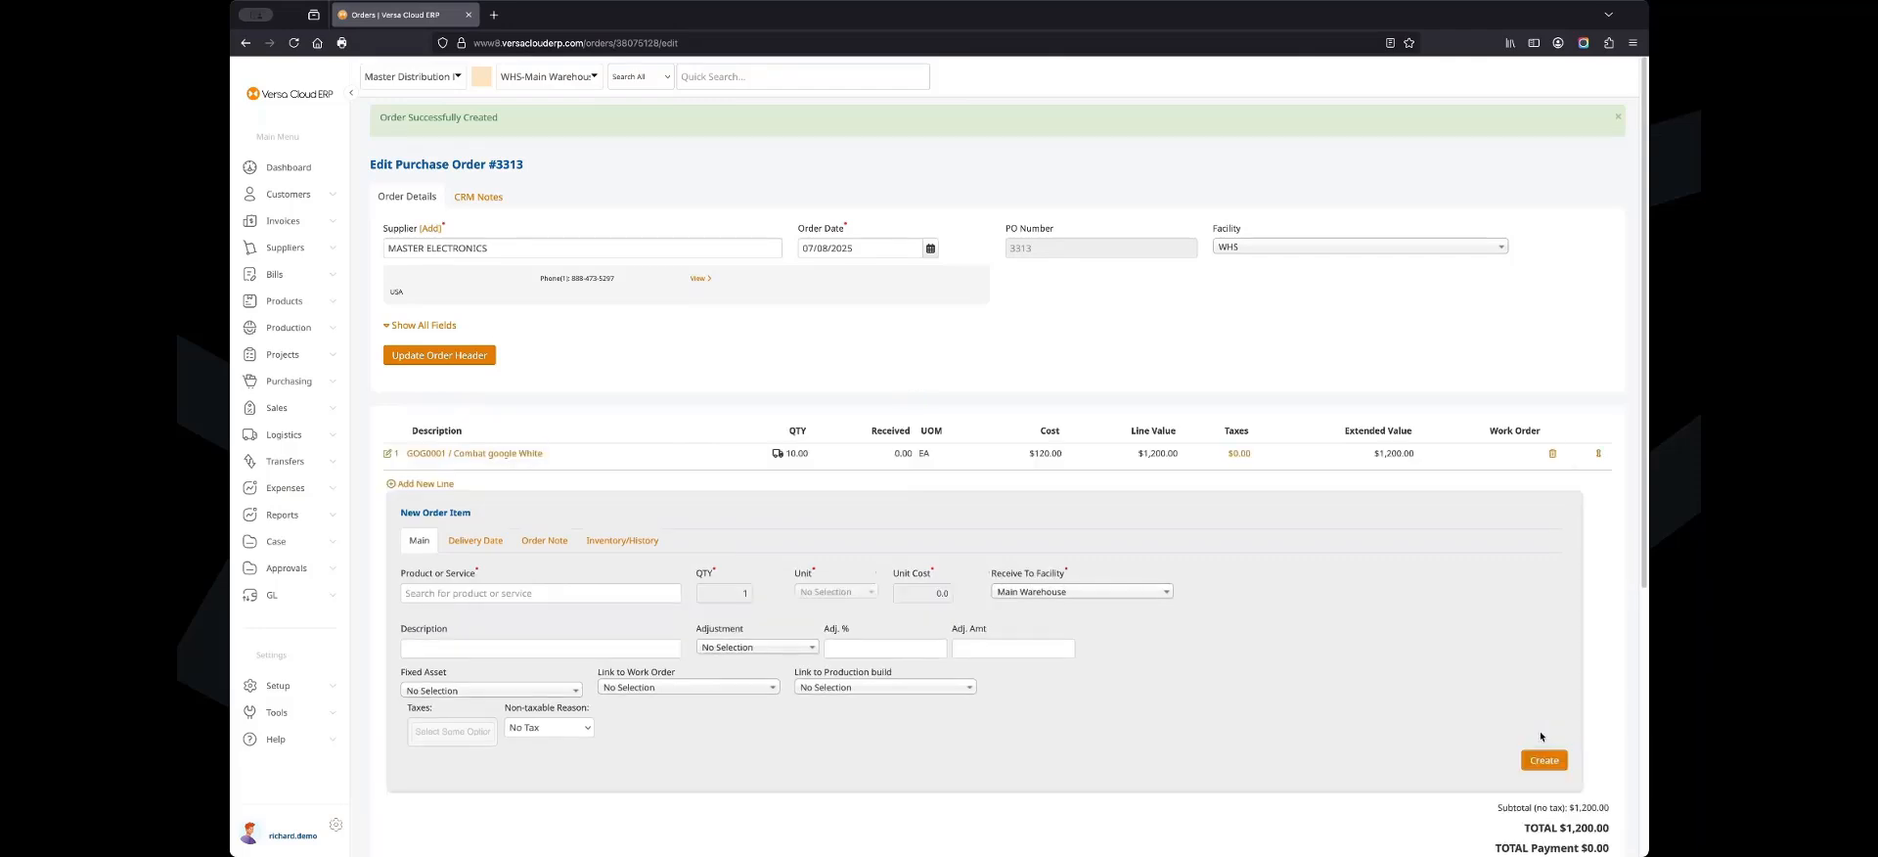
scroll(1065, 645, down, 3)
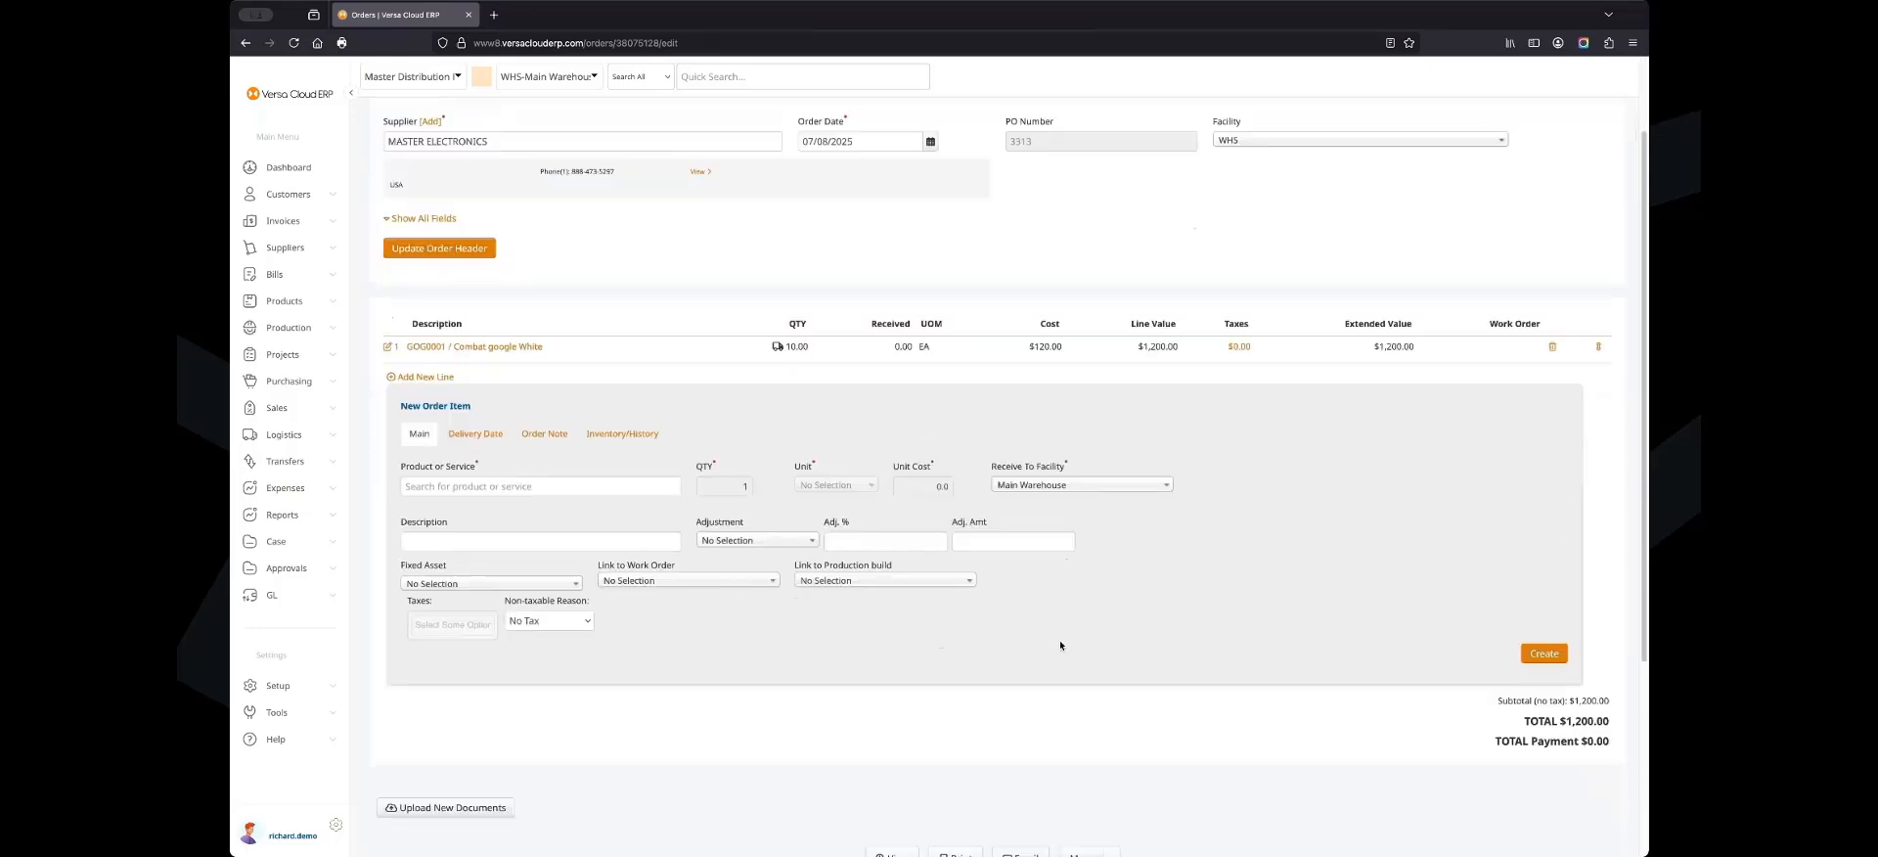
scroll(1061, 646, down, 4)
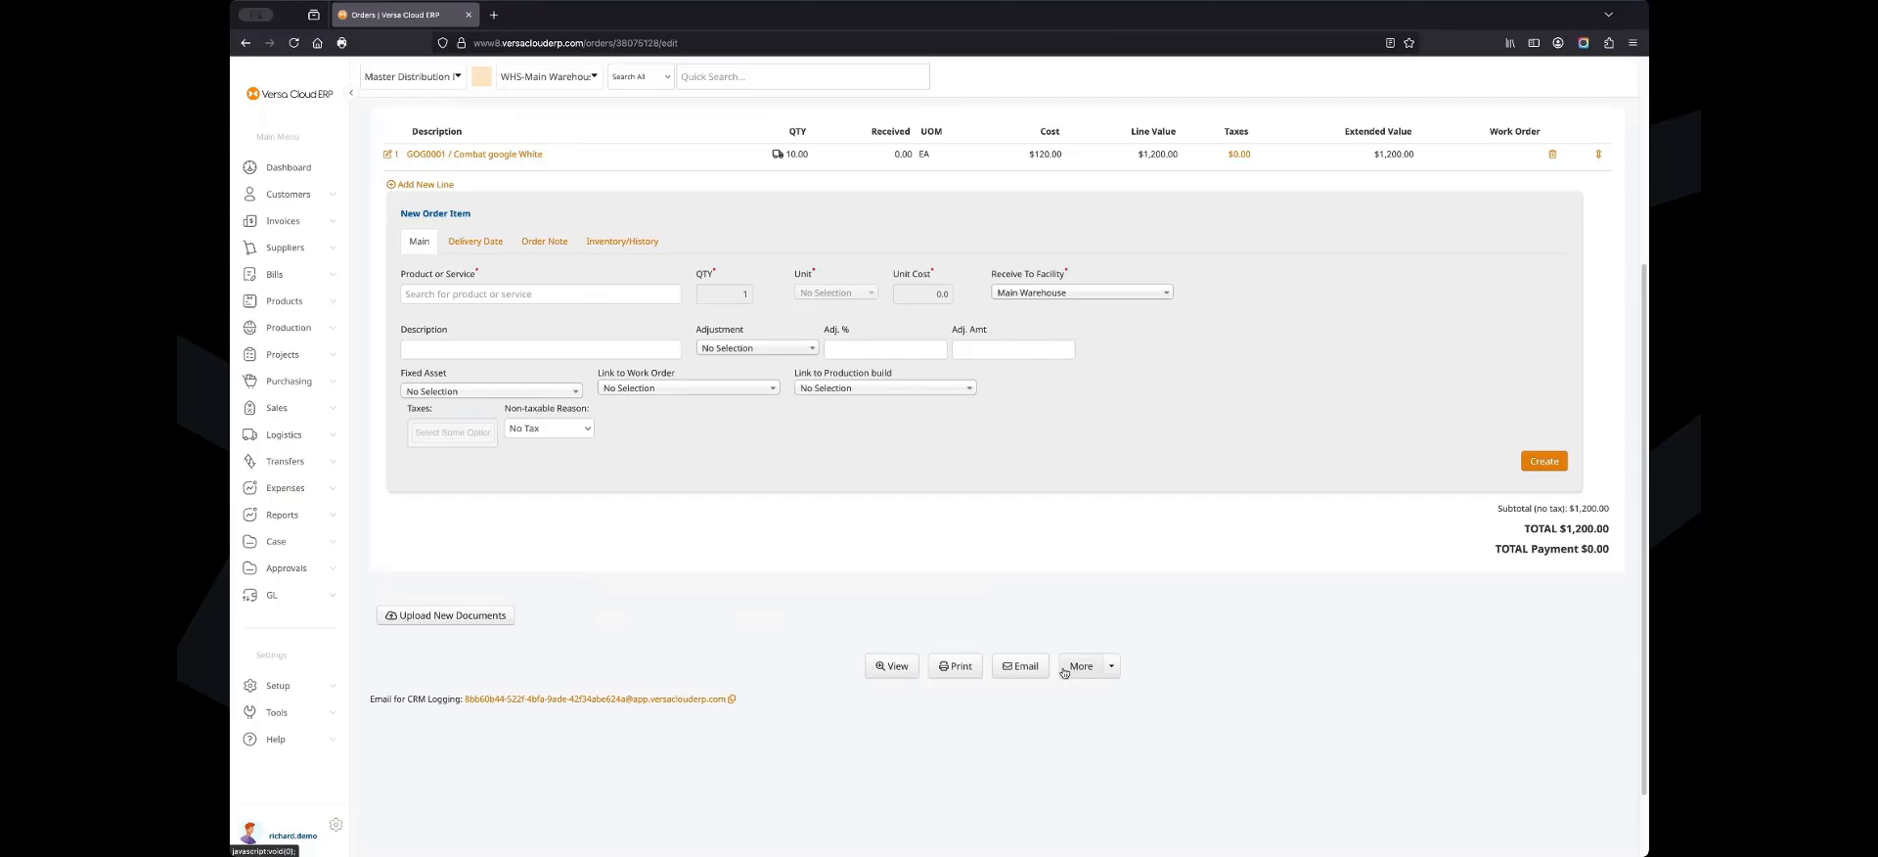
Start a new logistics receipt for the open purchase order items of supplier MASTER ELECTRONICS.
click(285, 437)
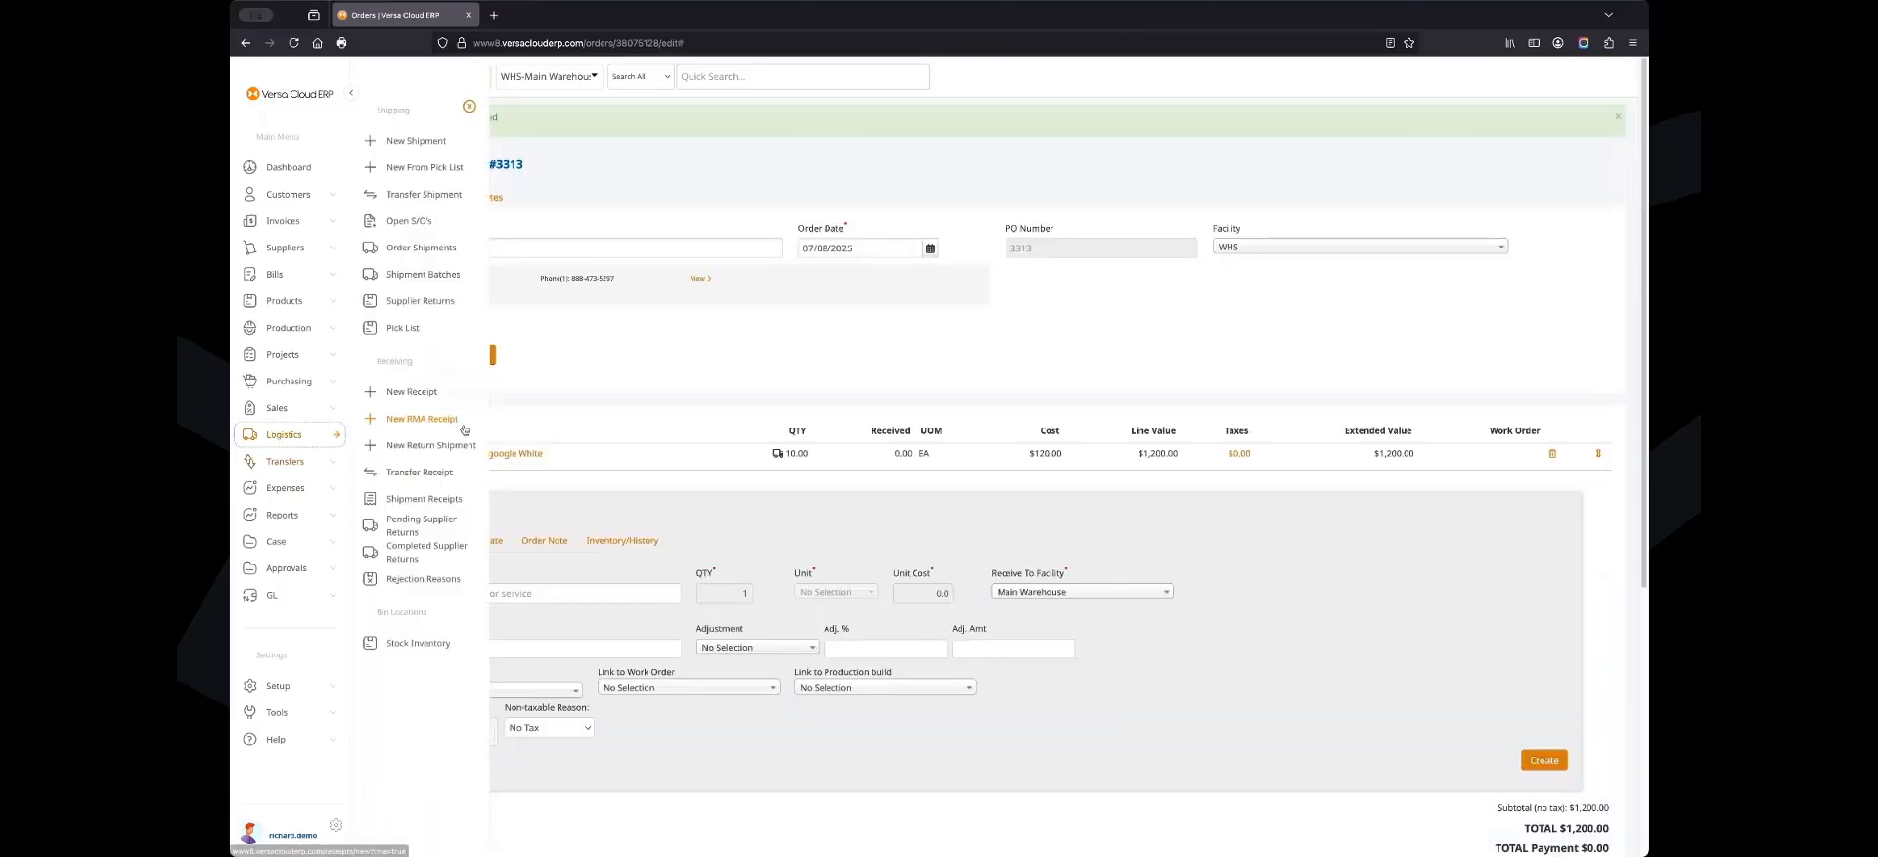
click(420, 392)
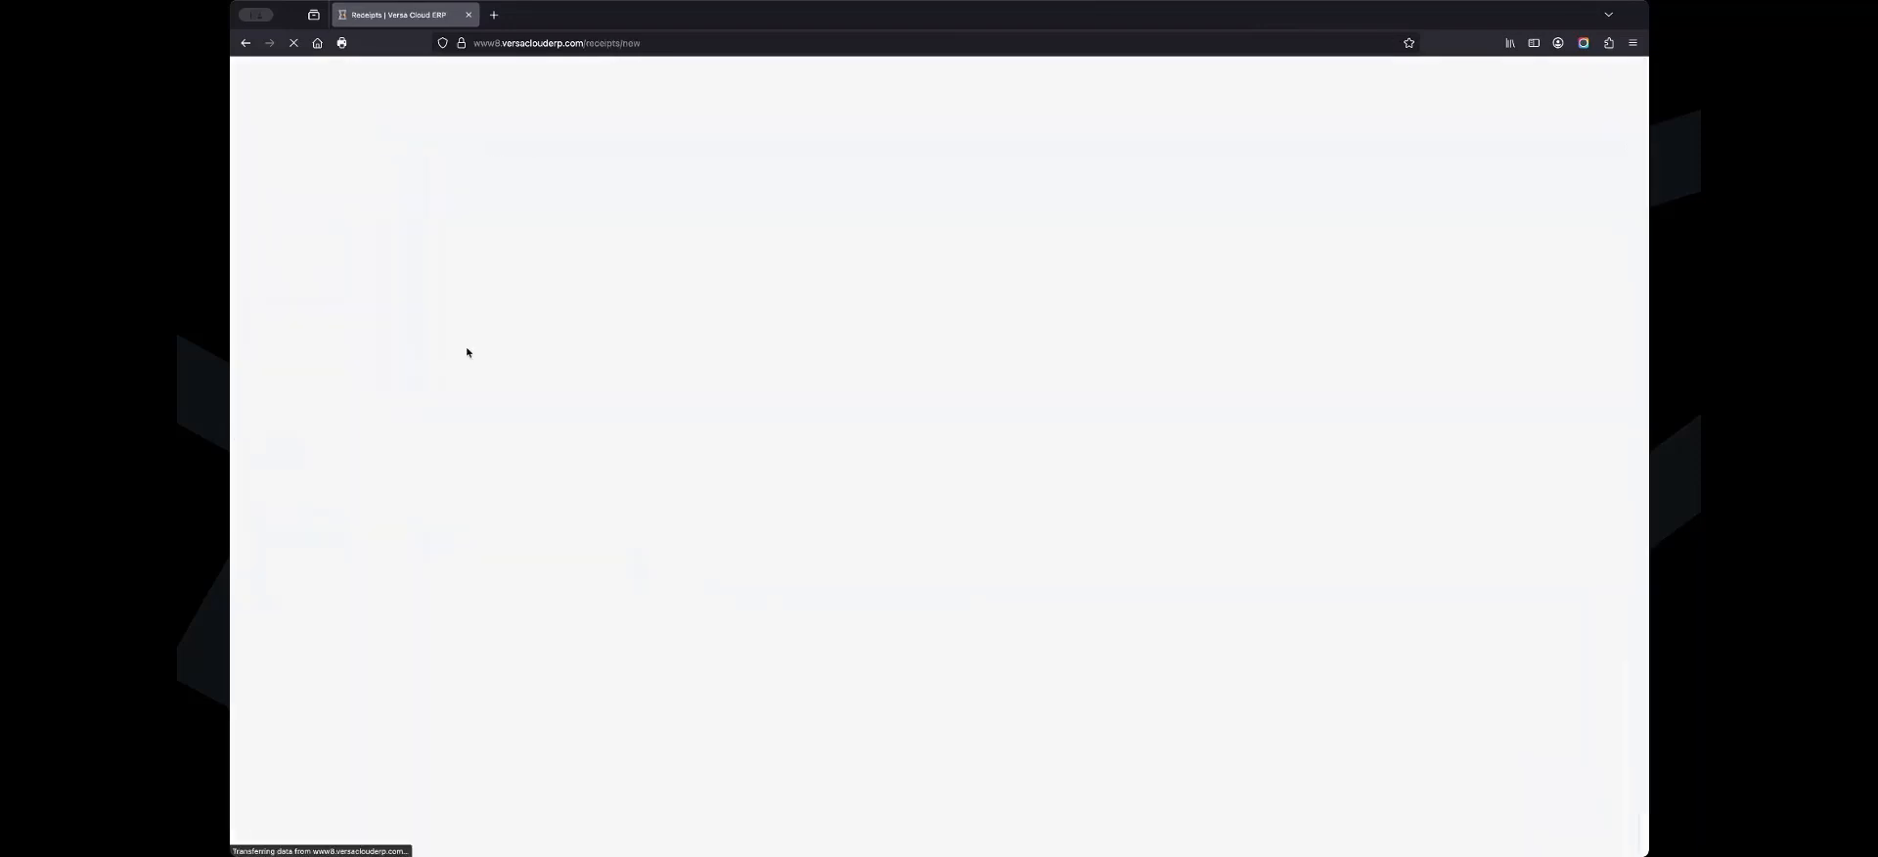
click(529, 191)
text(m)
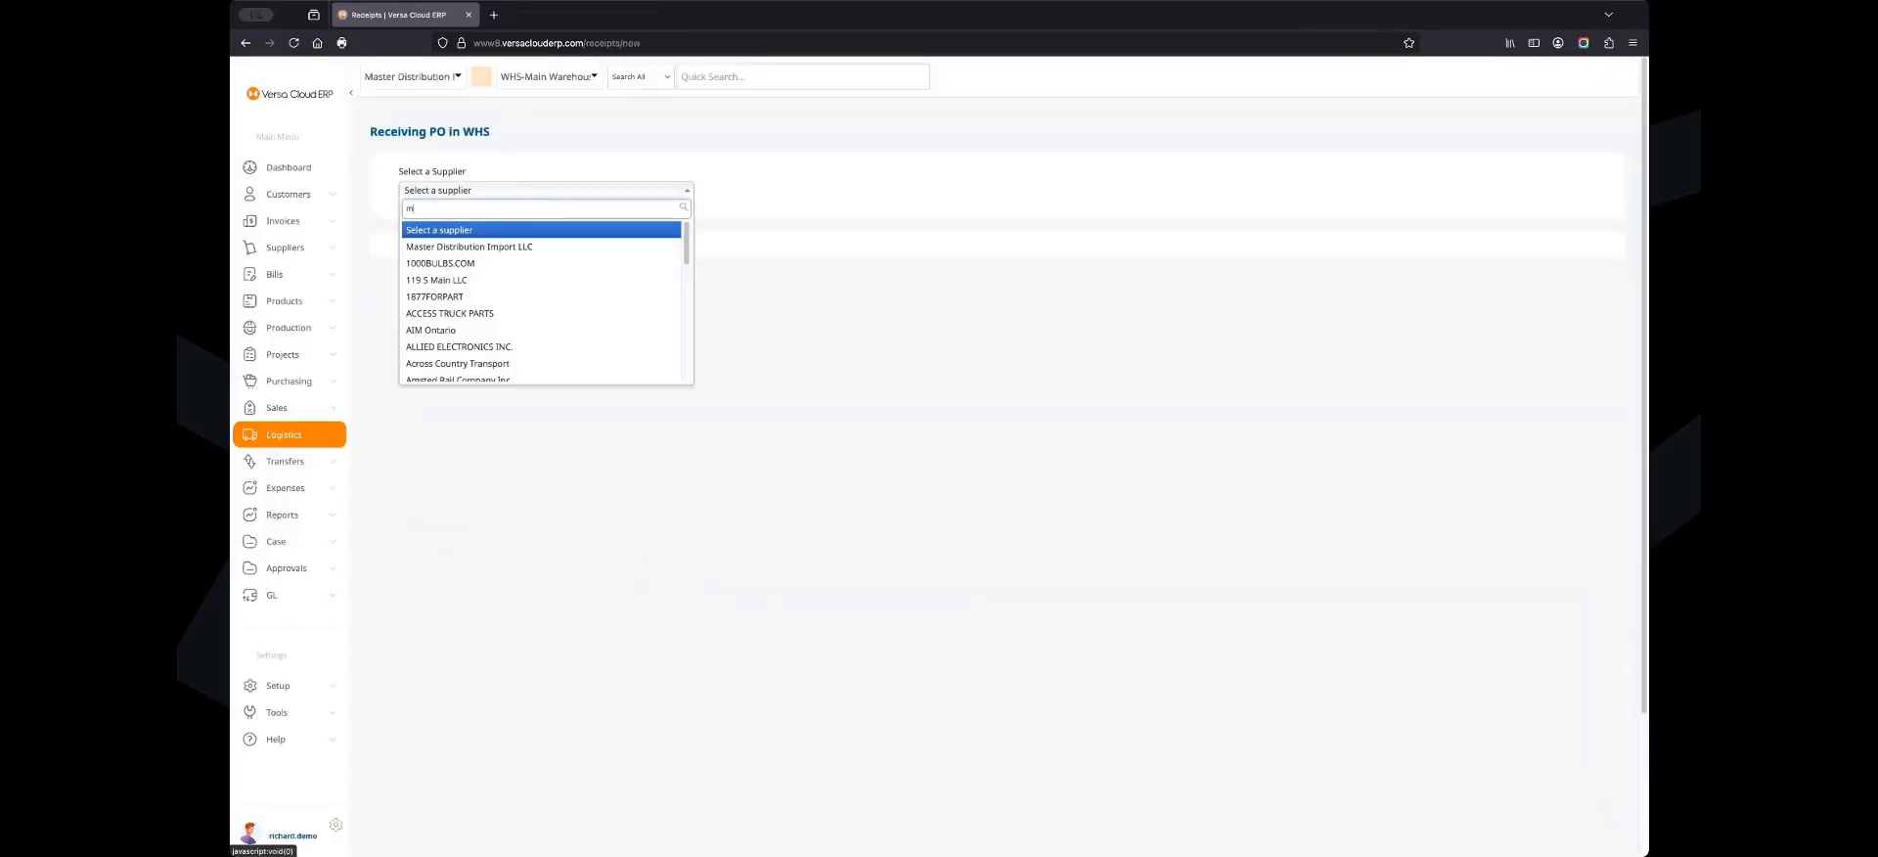
text(ast)
key(Down)
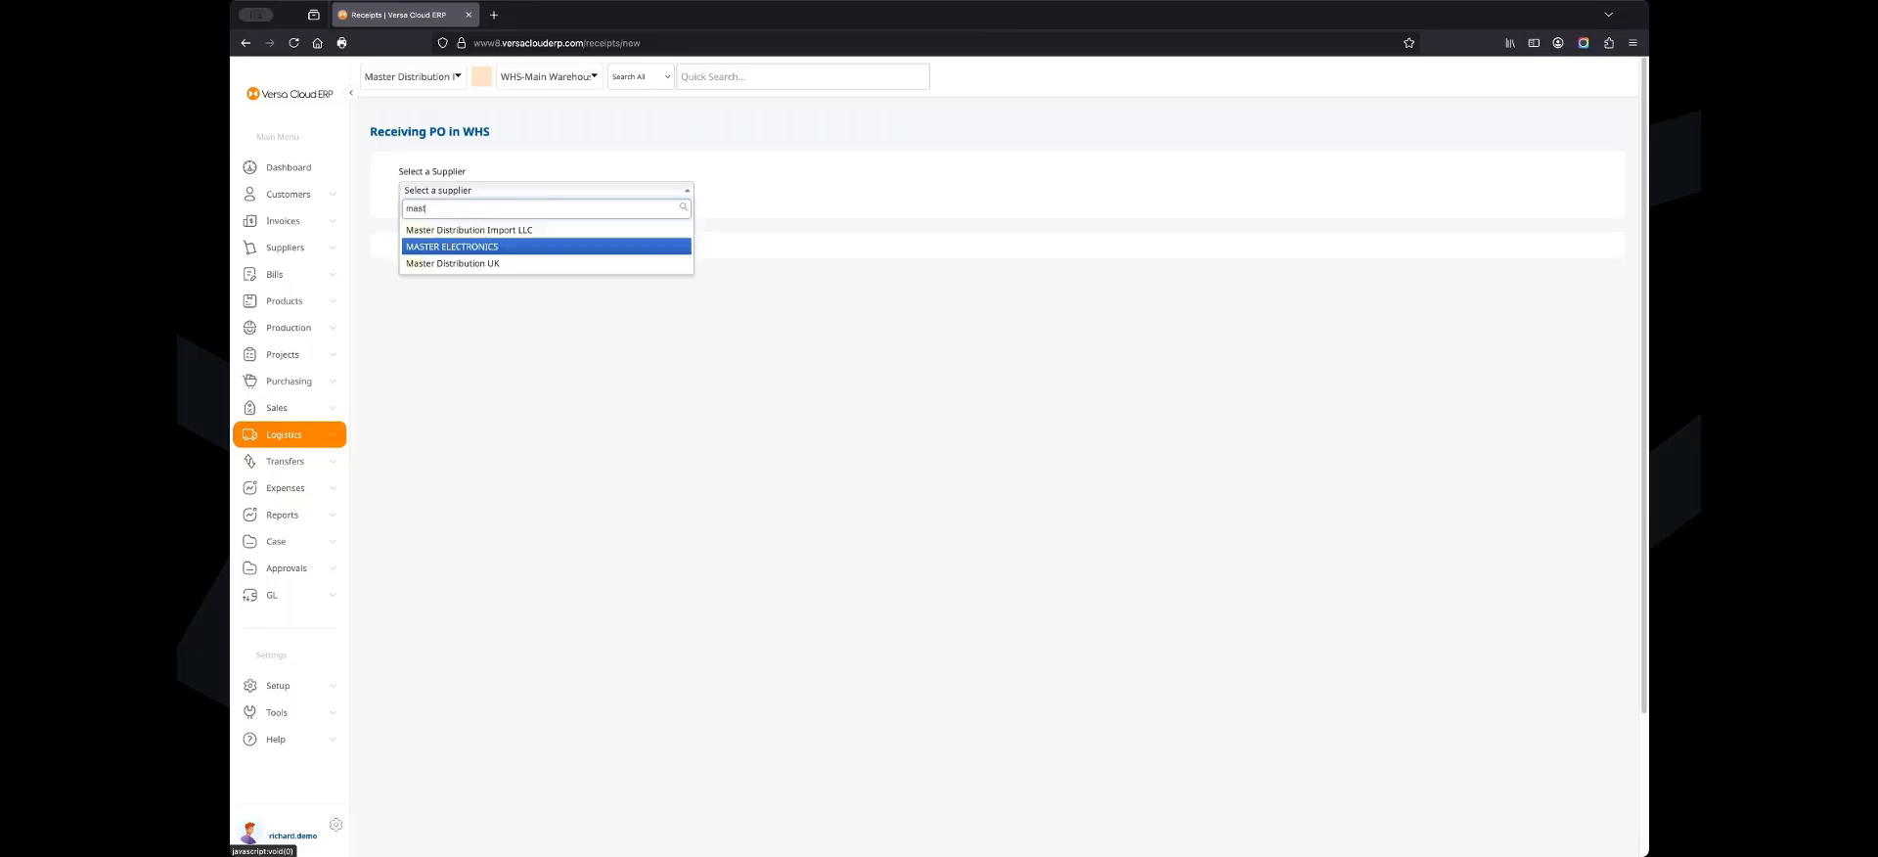
key(Return)
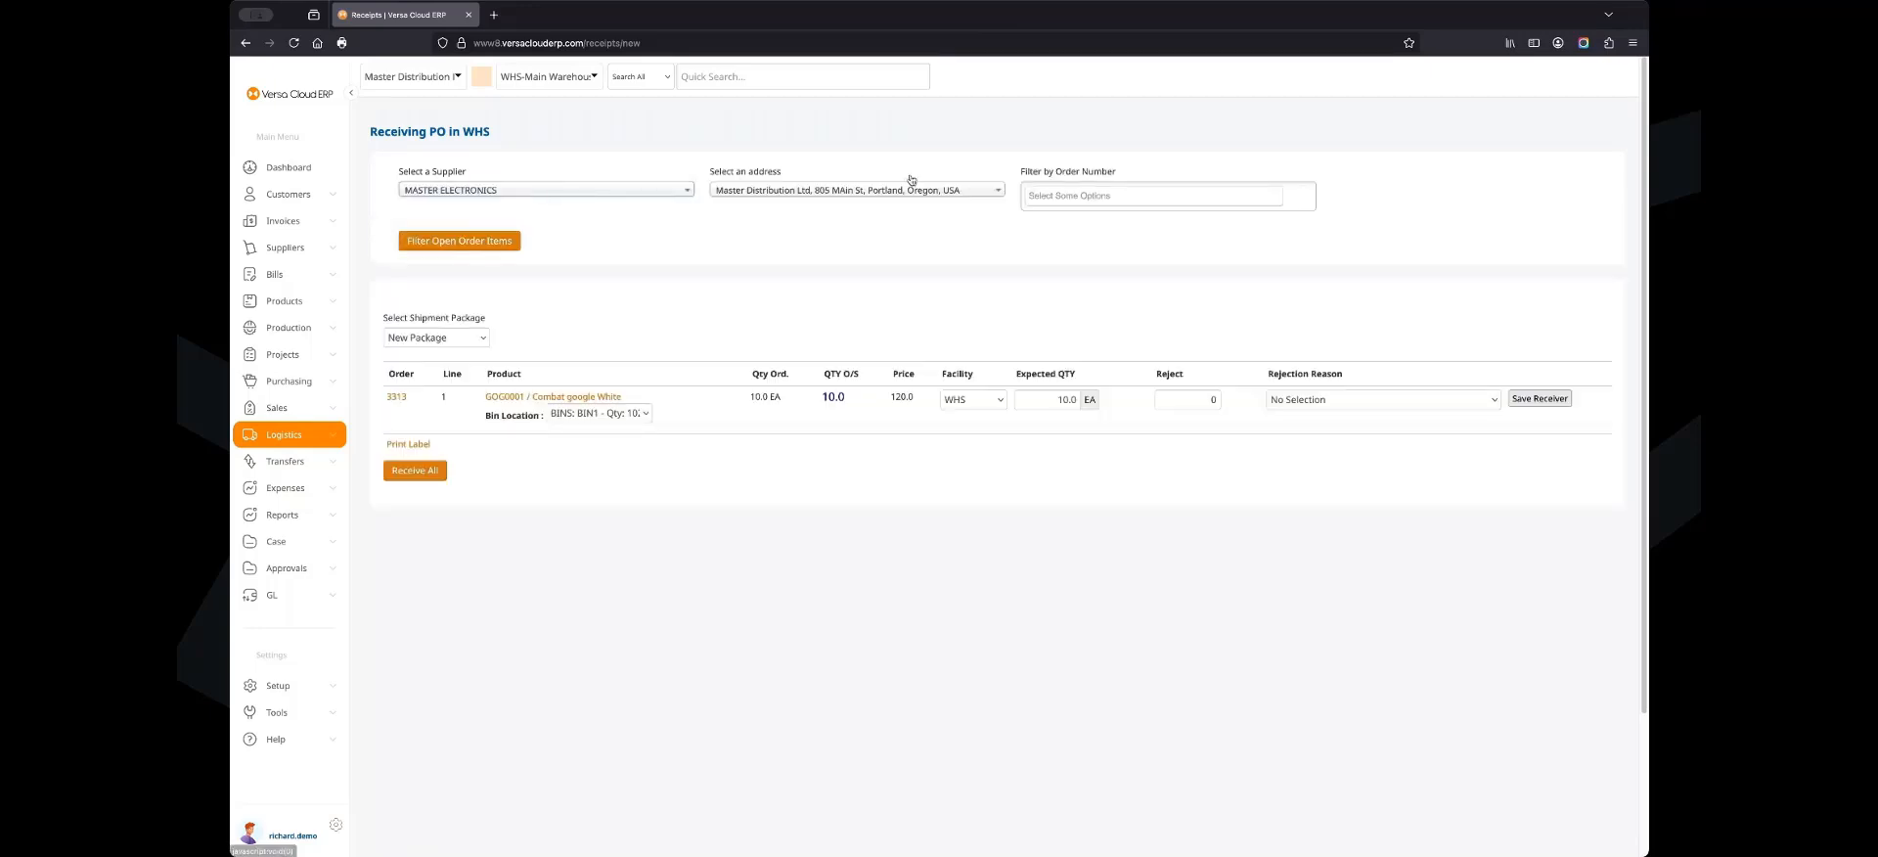
Receive all outstanding Combat google White items into a new shipment package and post the receipt.
click(1070, 194)
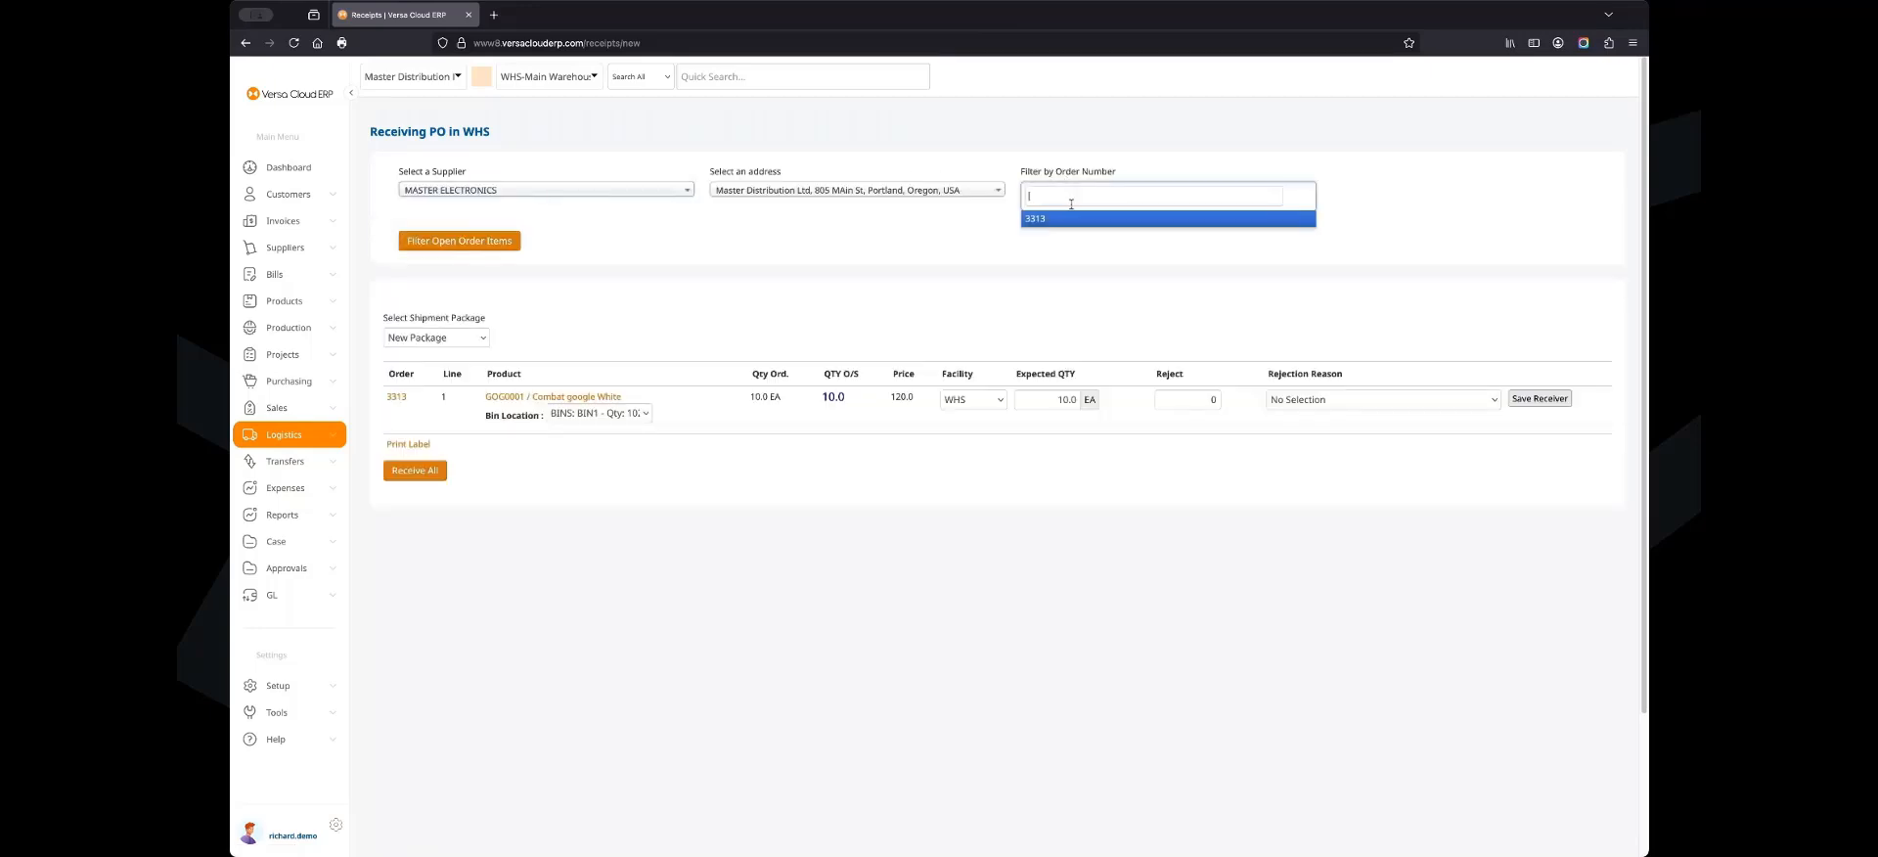
click(789, 336)
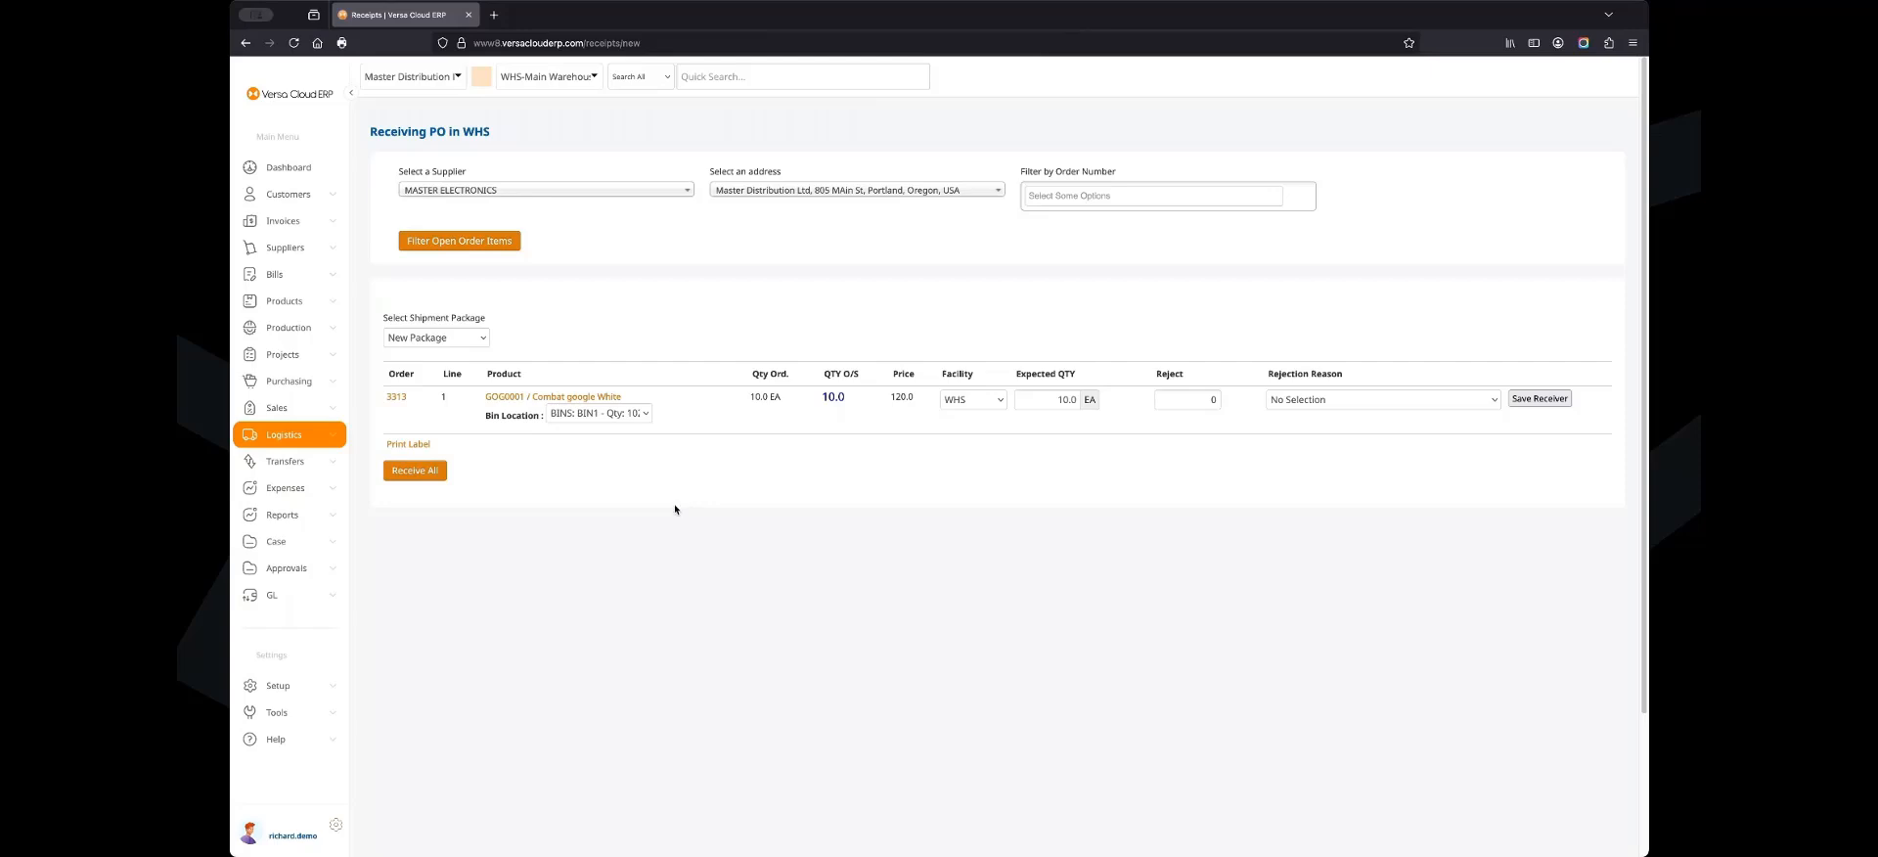
drag(749, 397, 769, 396)
click(1055, 397)
click(487, 416)
click(414, 471)
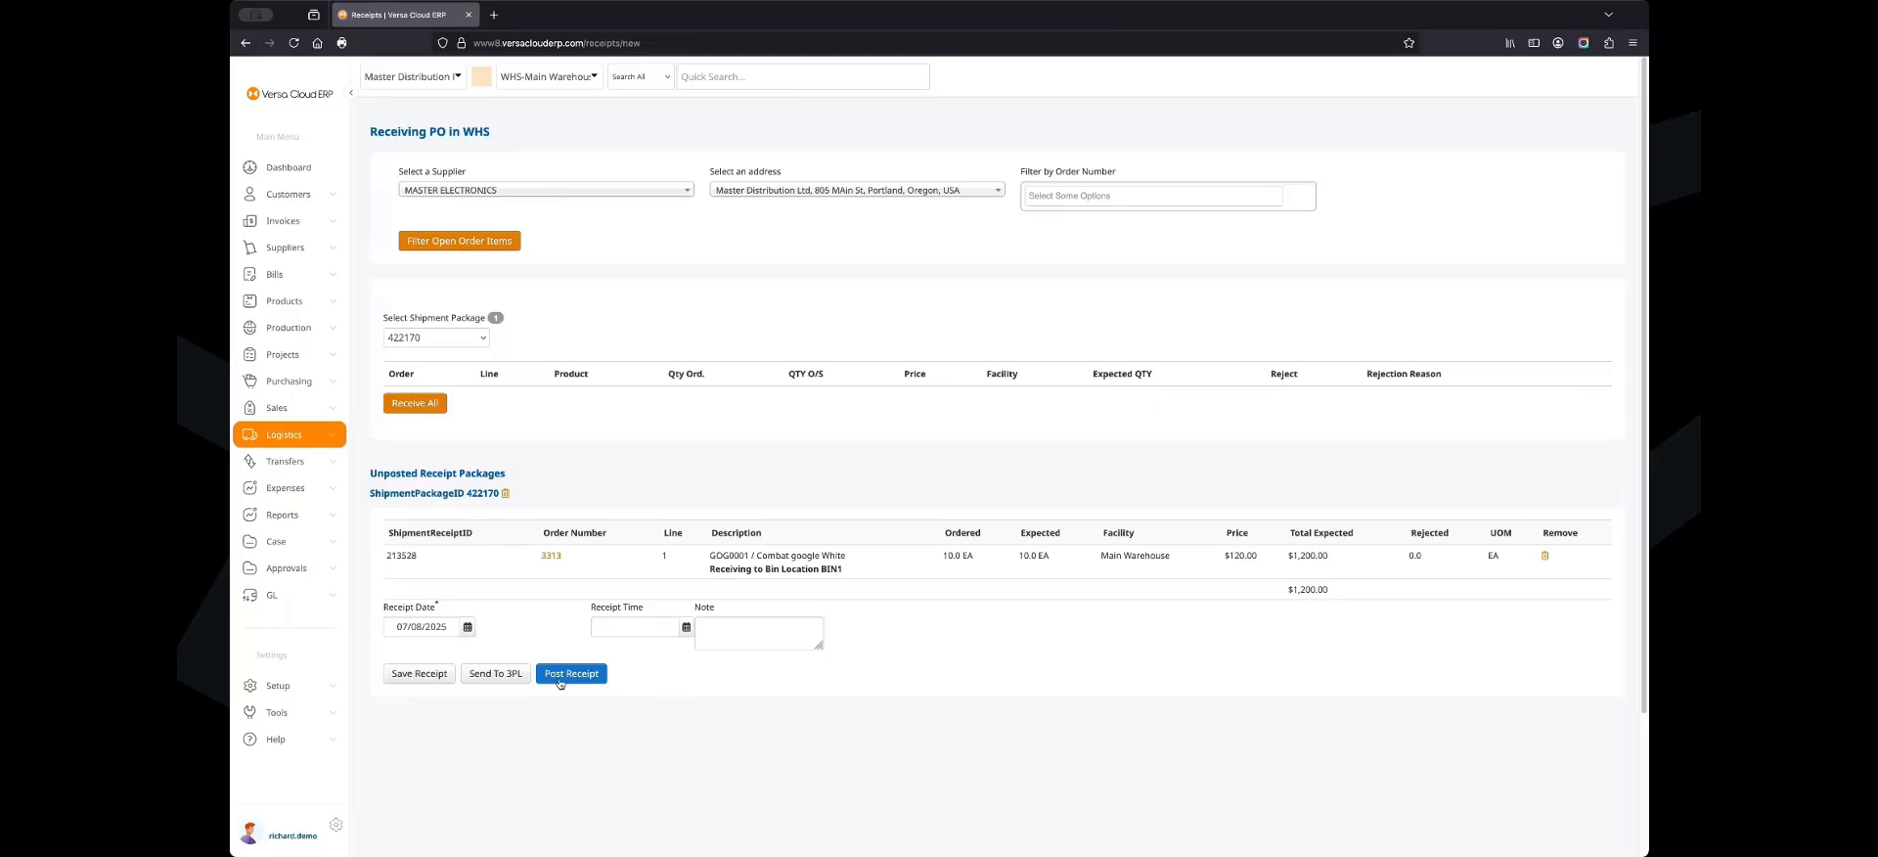
click(566, 675)
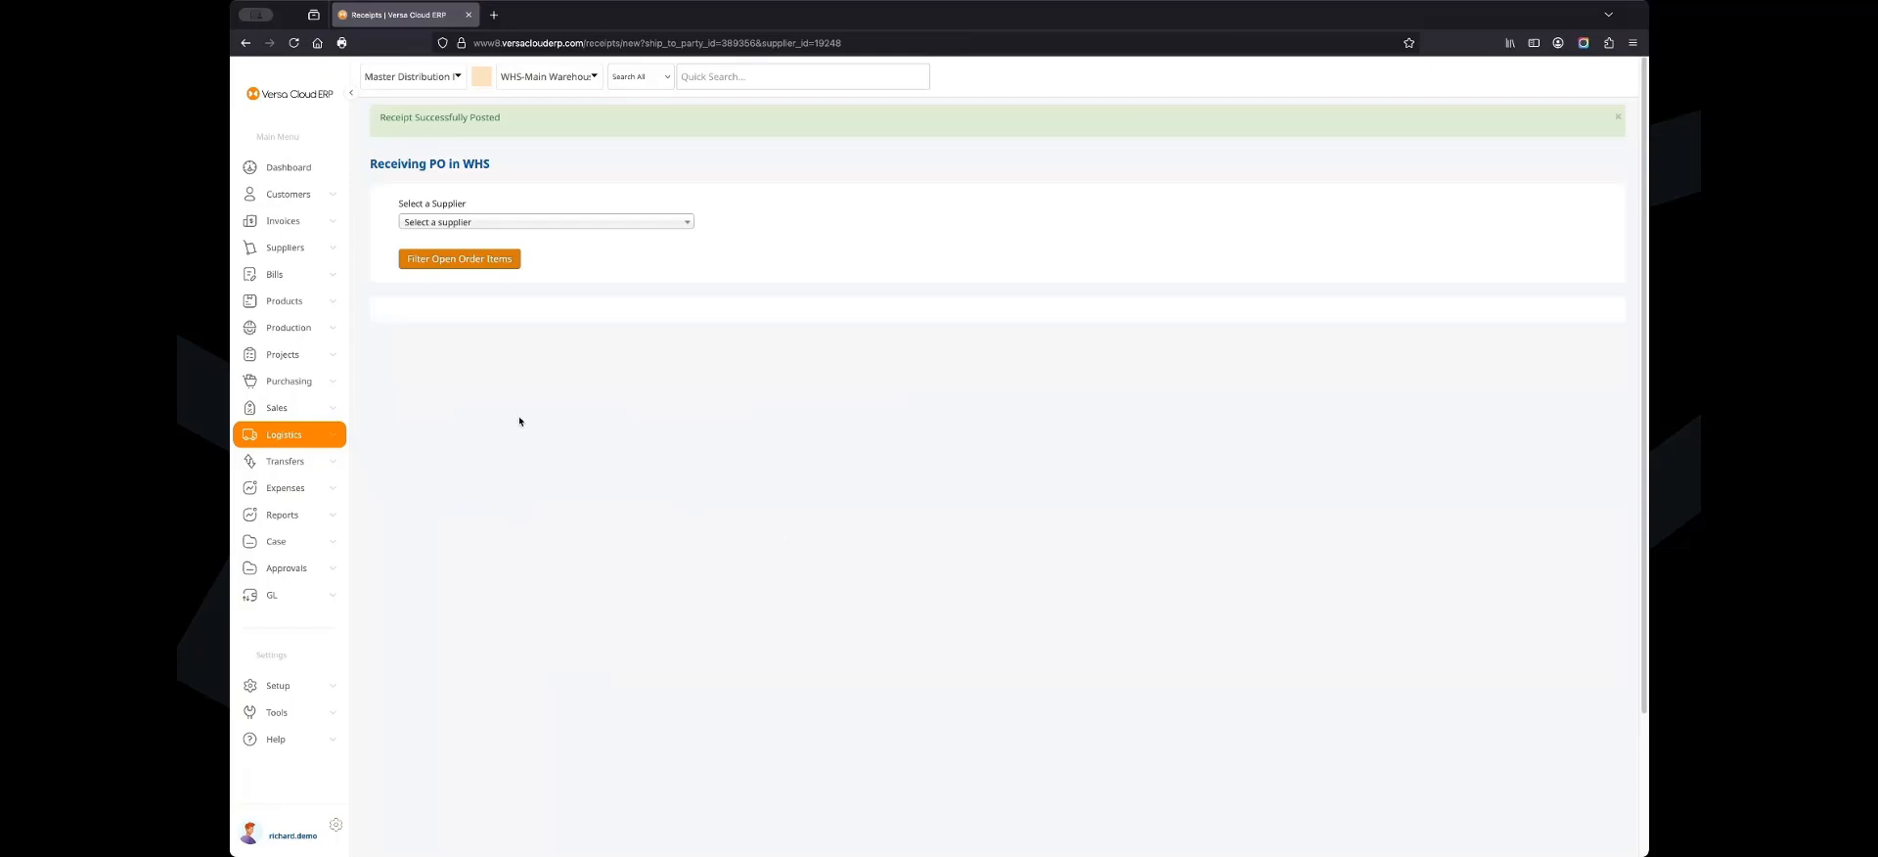
Open the Receipts Pending Bills report and look through the shipment receipts awaiting linking to bills.
click(311, 279)
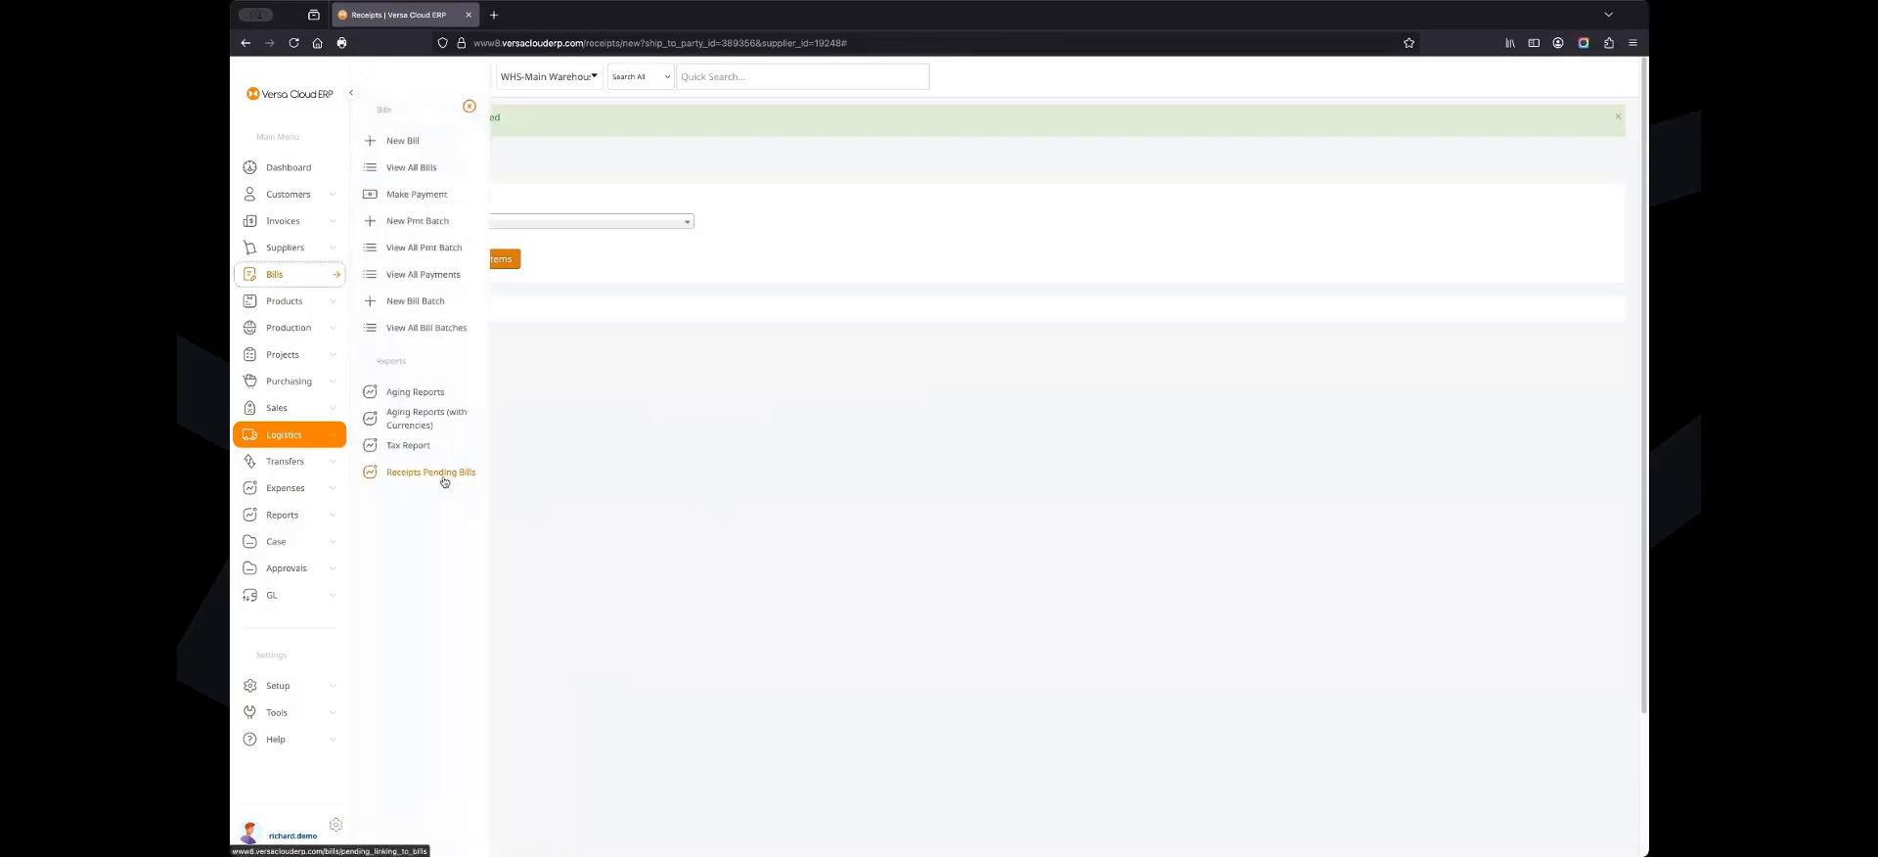
click(441, 474)
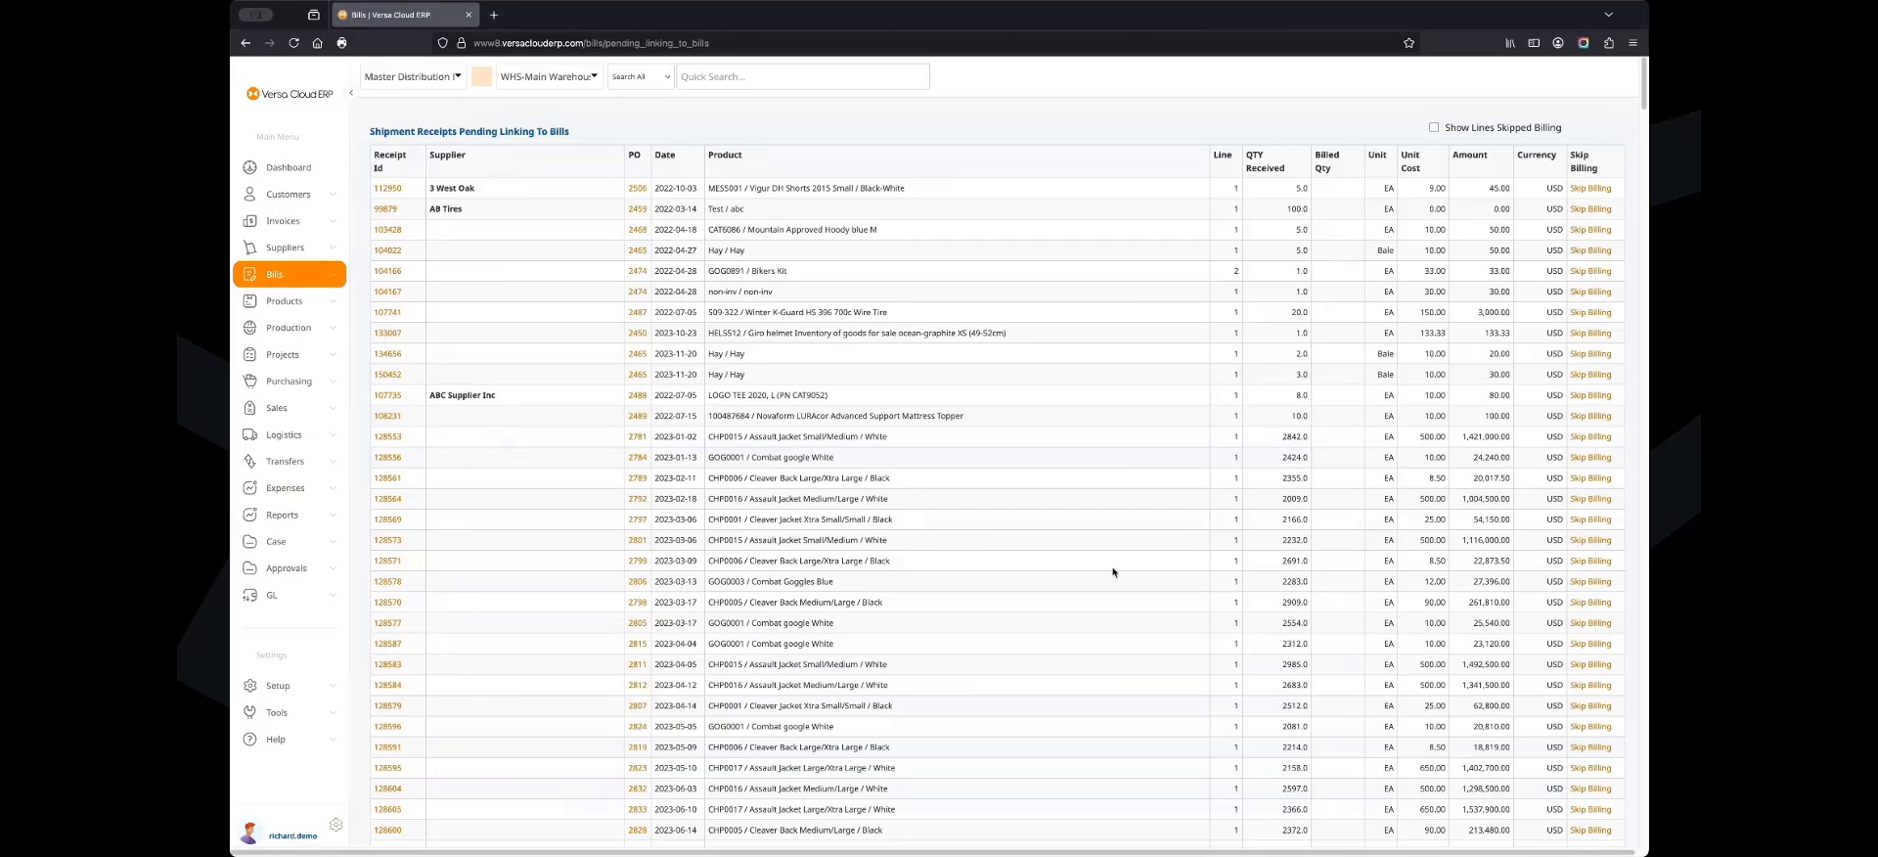
scroll(1112, 573, down, 15)
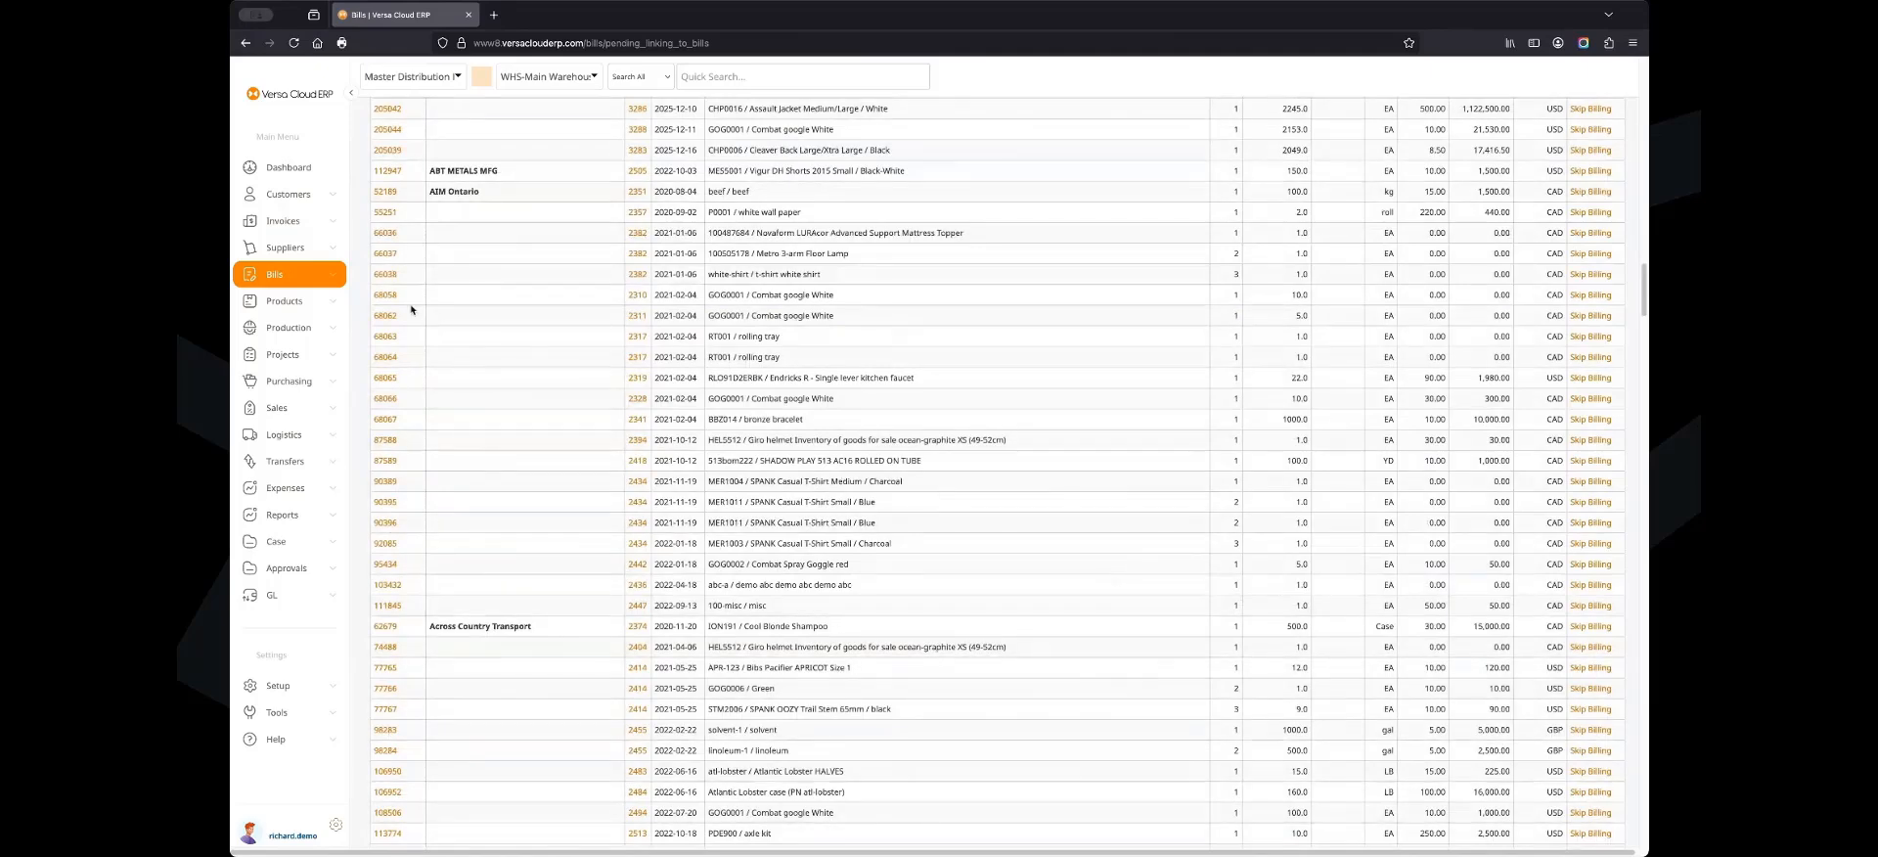
Create a new bill for supplier MASTER ELECTRONICS, keeping the default bill date and payment terms.
click(309, 283)
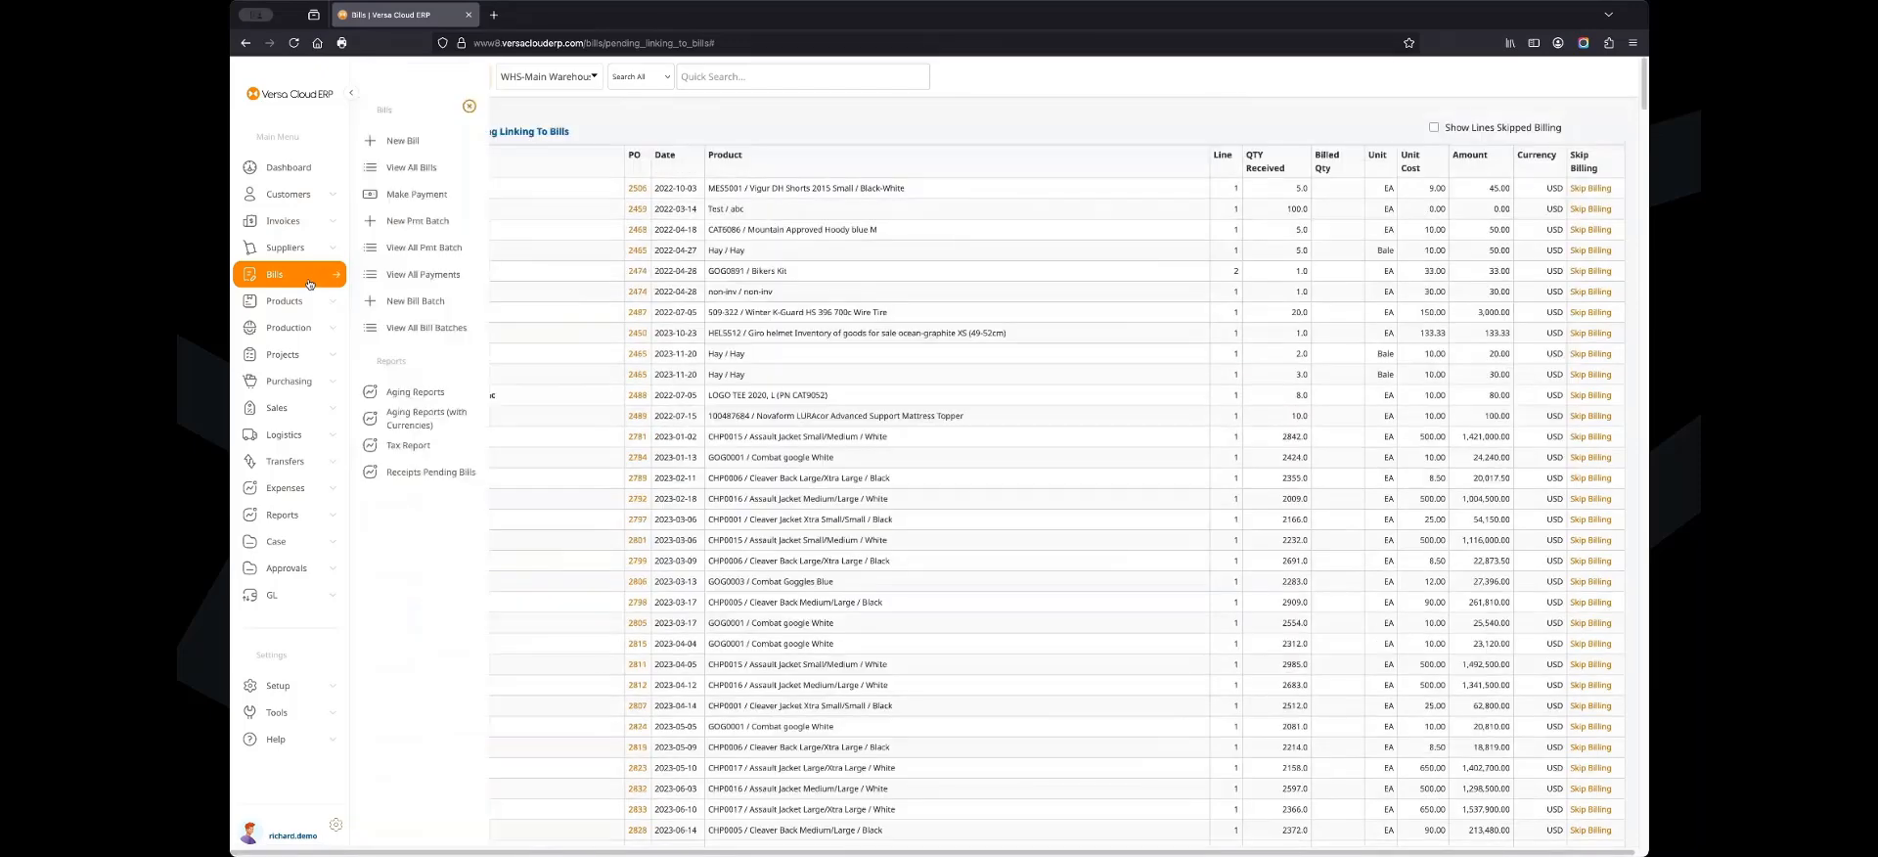
click(448, 141)
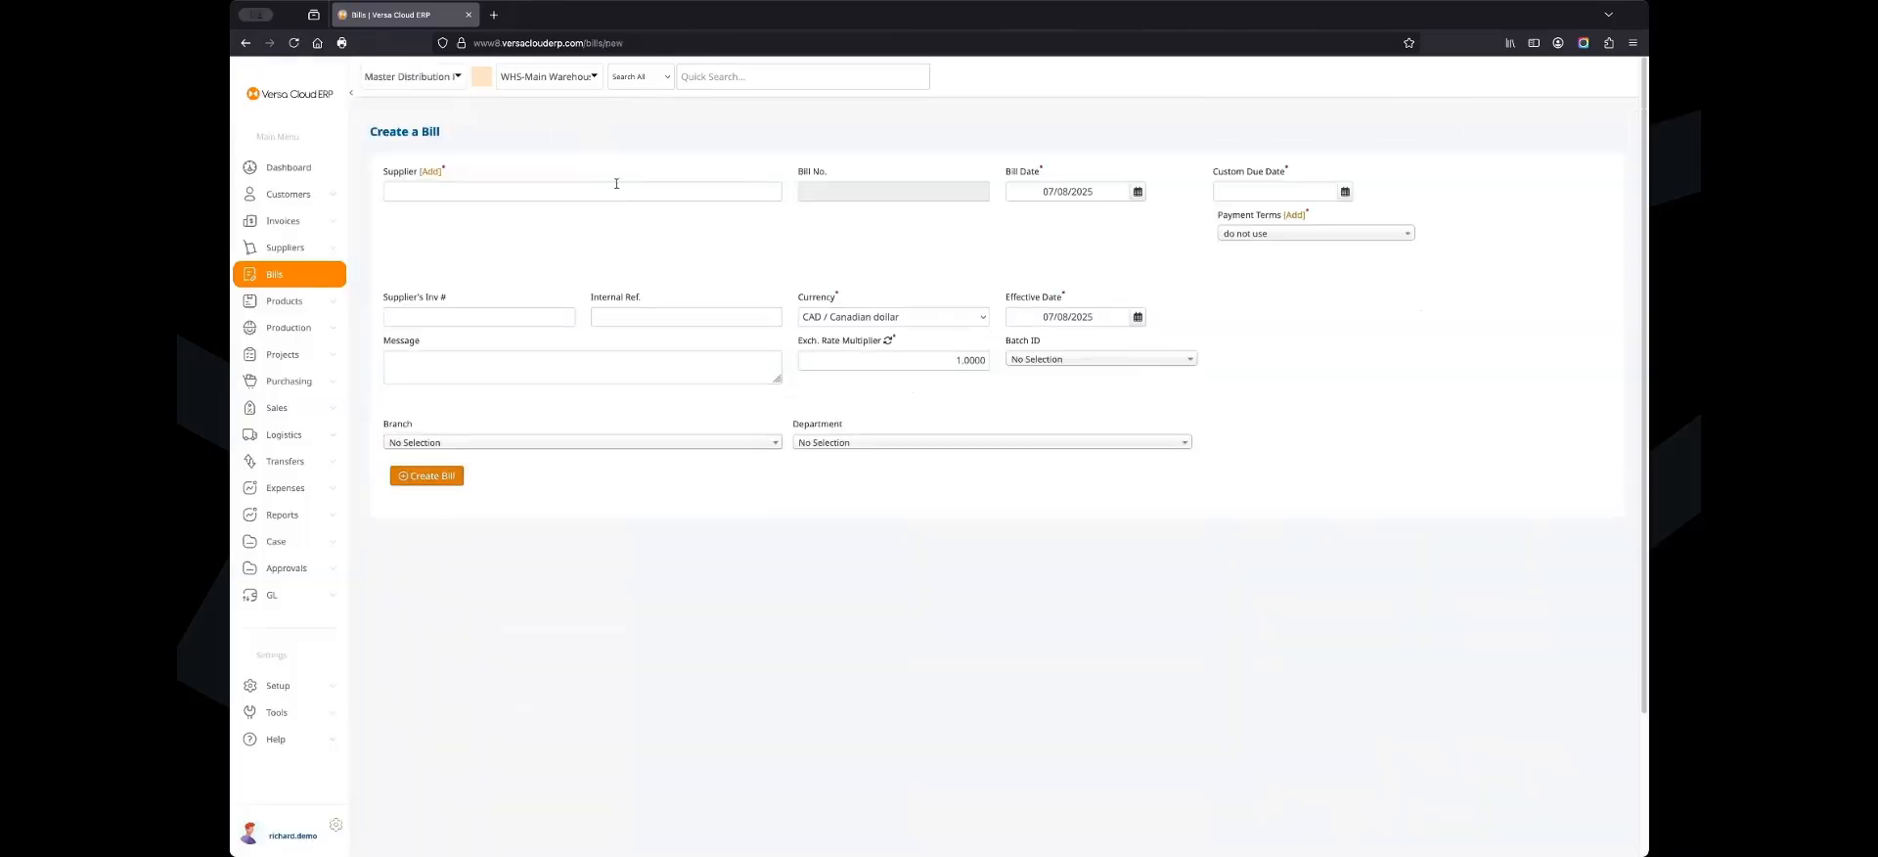
click(616, 191)
text(mas)
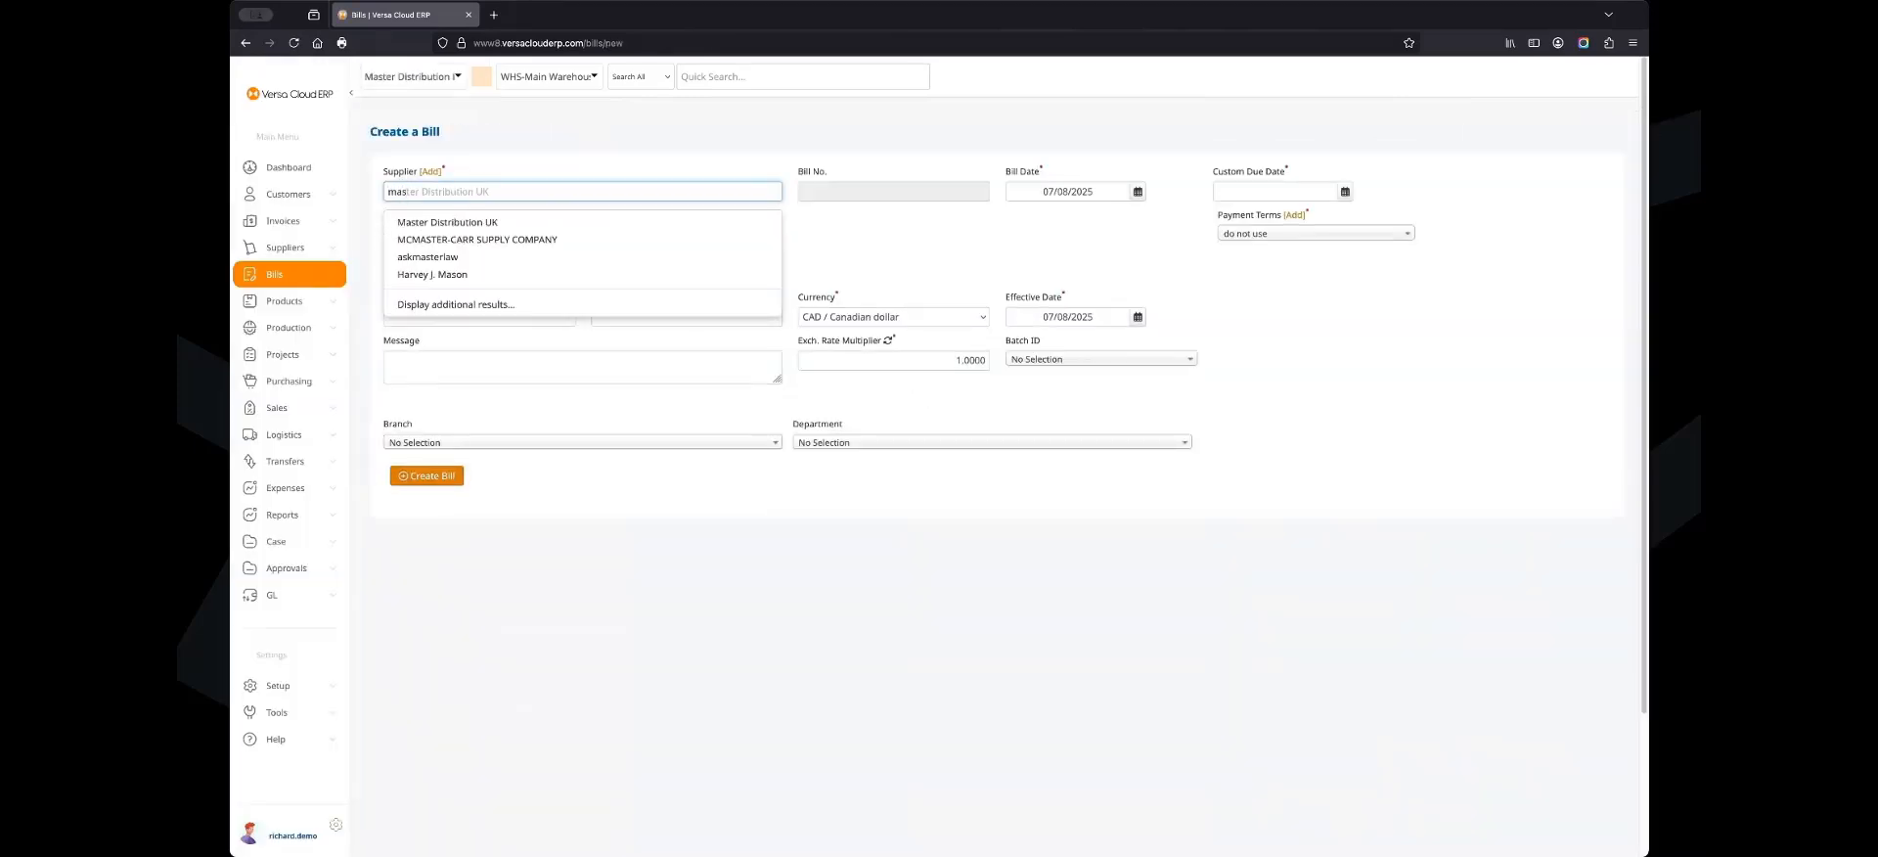
text(te)
key(Down)
key(Down)
key(Down)
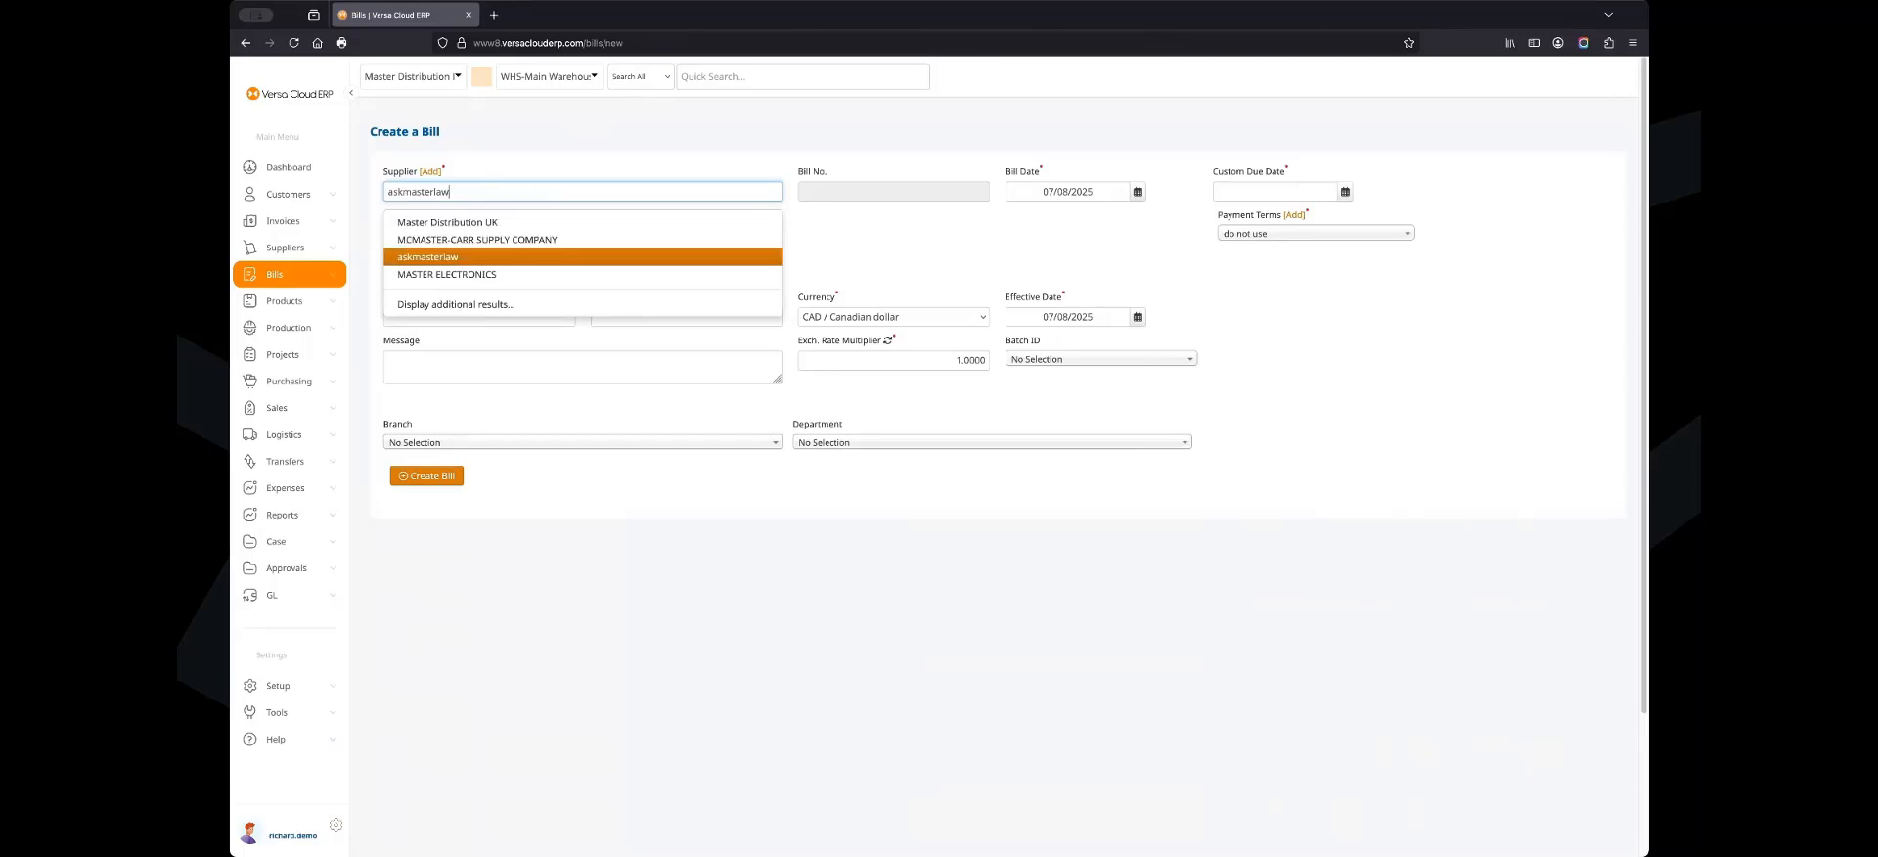
key(Return)
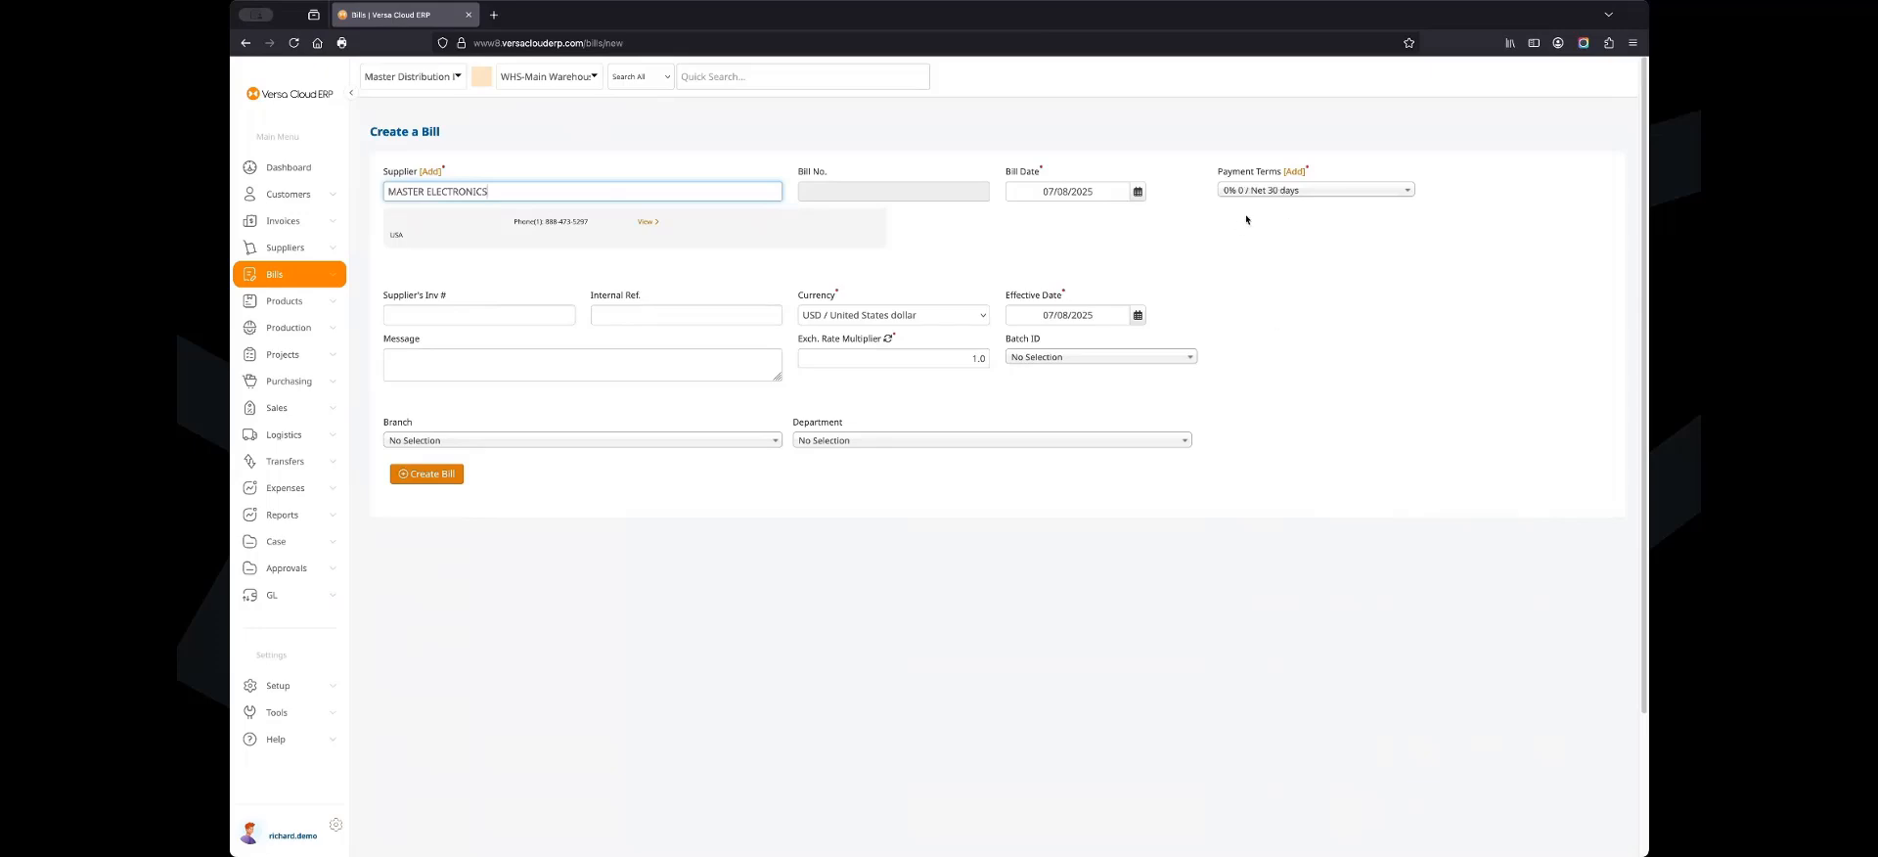
click(431, 480)
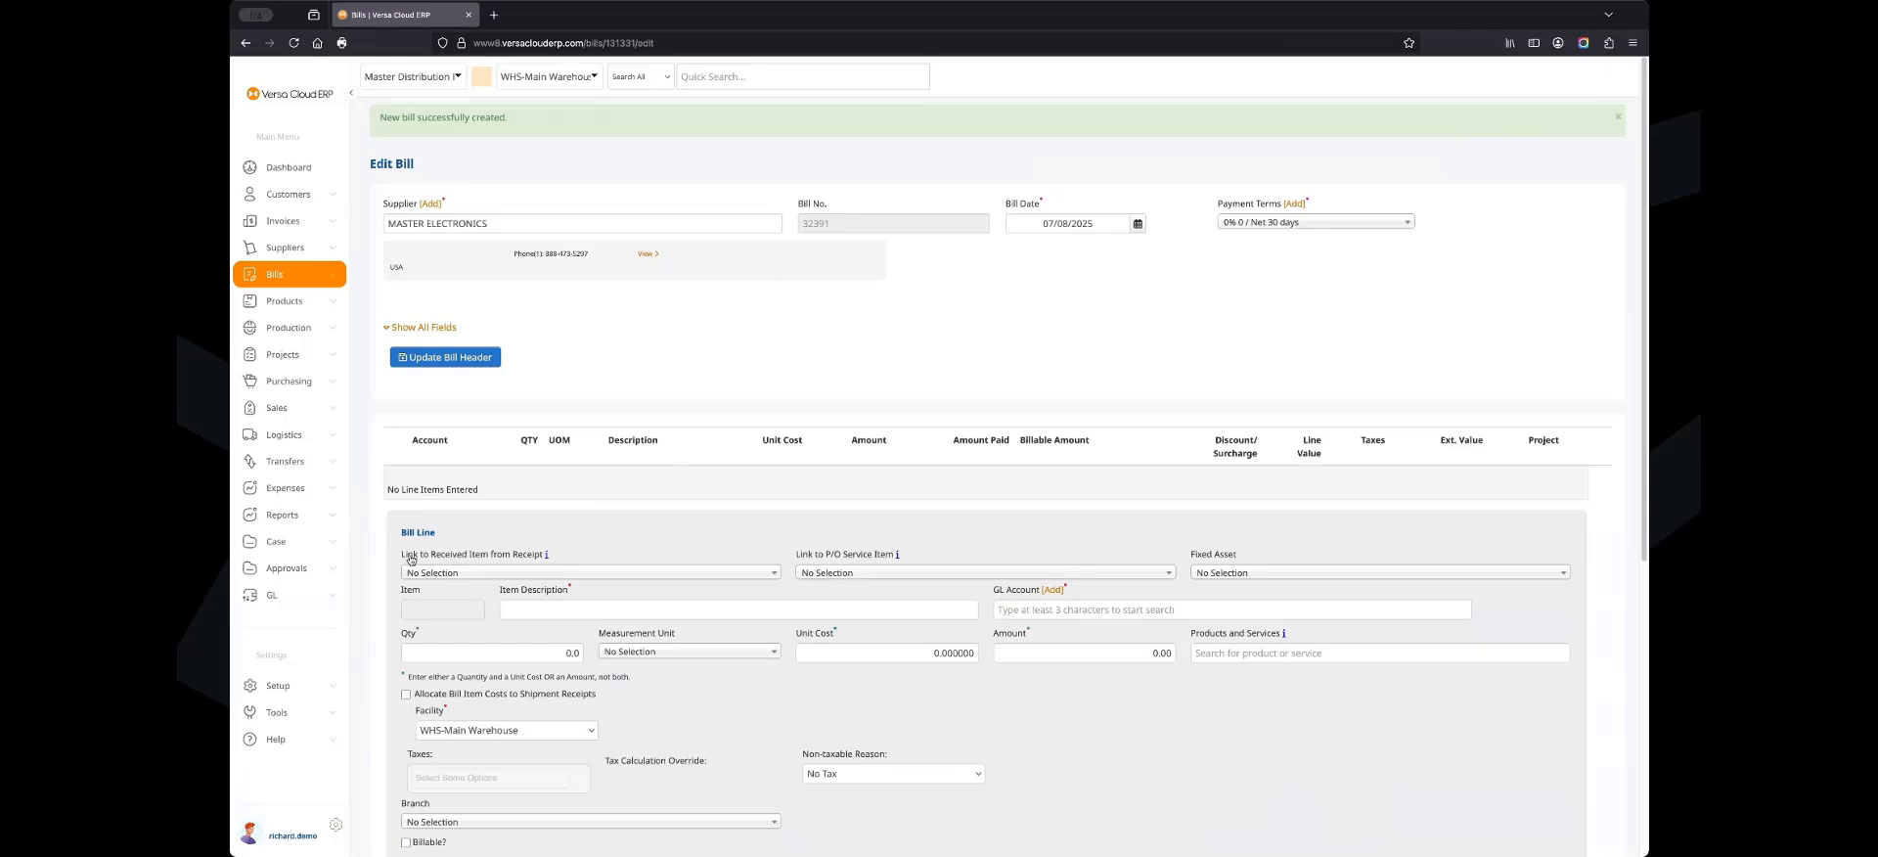
drag(408, 558, 557, 562)
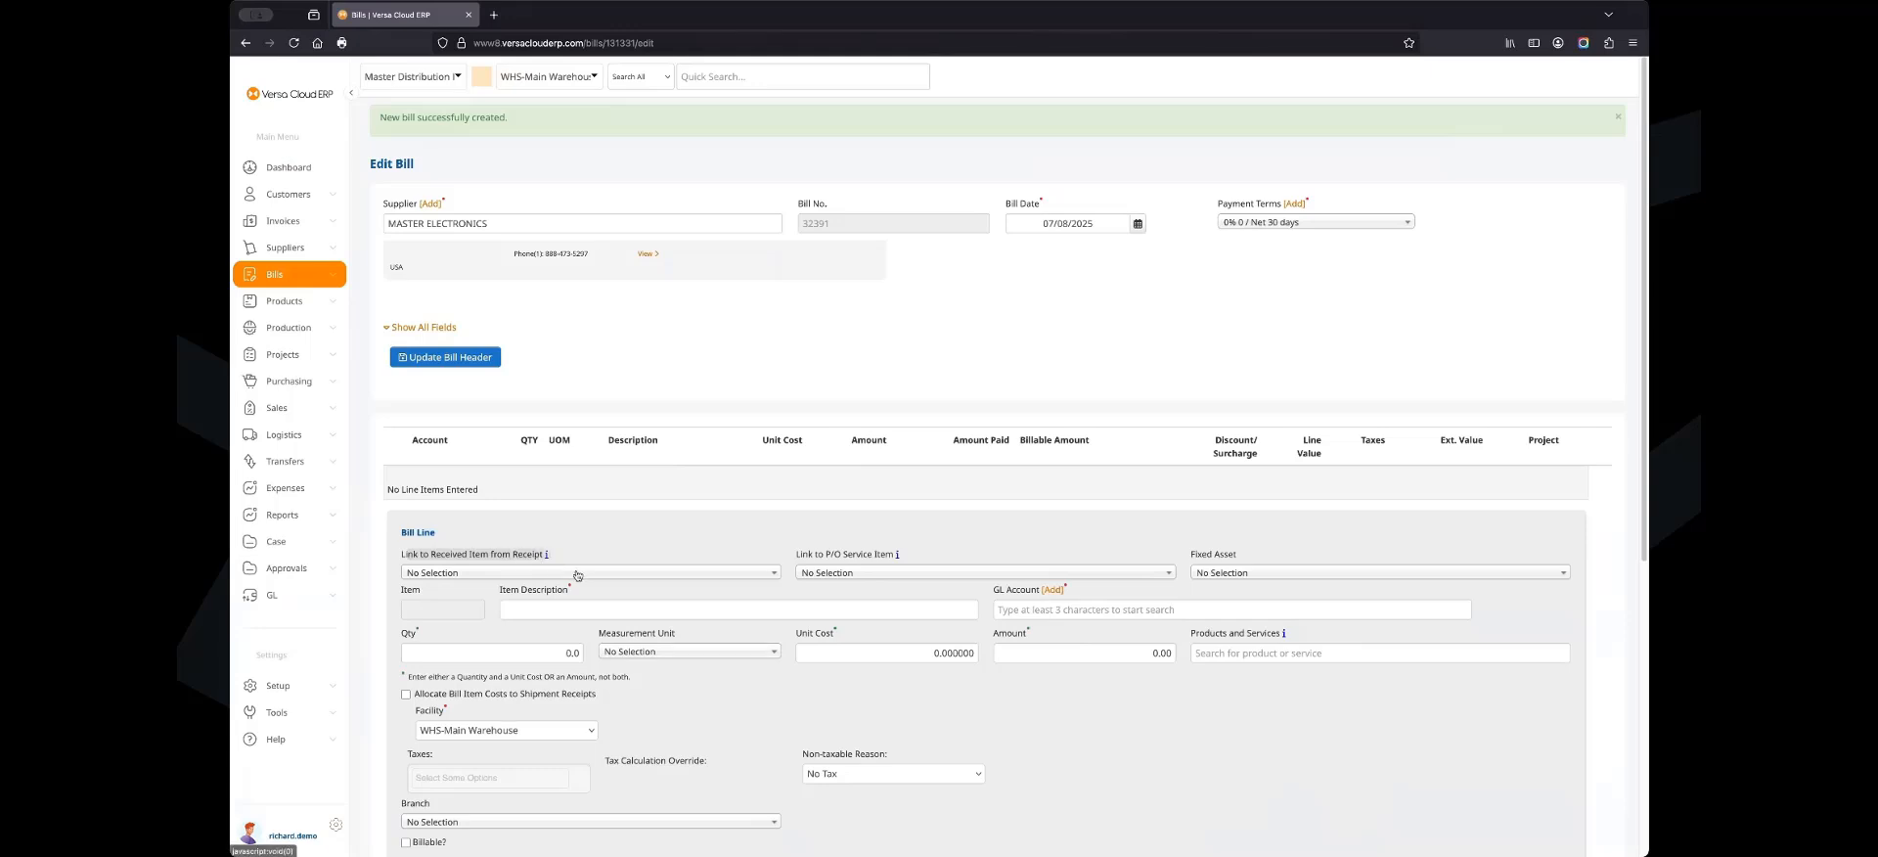
Link all received receipt lines for PO 3313 to the MASTER ELECTRONICS bill.
click(578, 573)
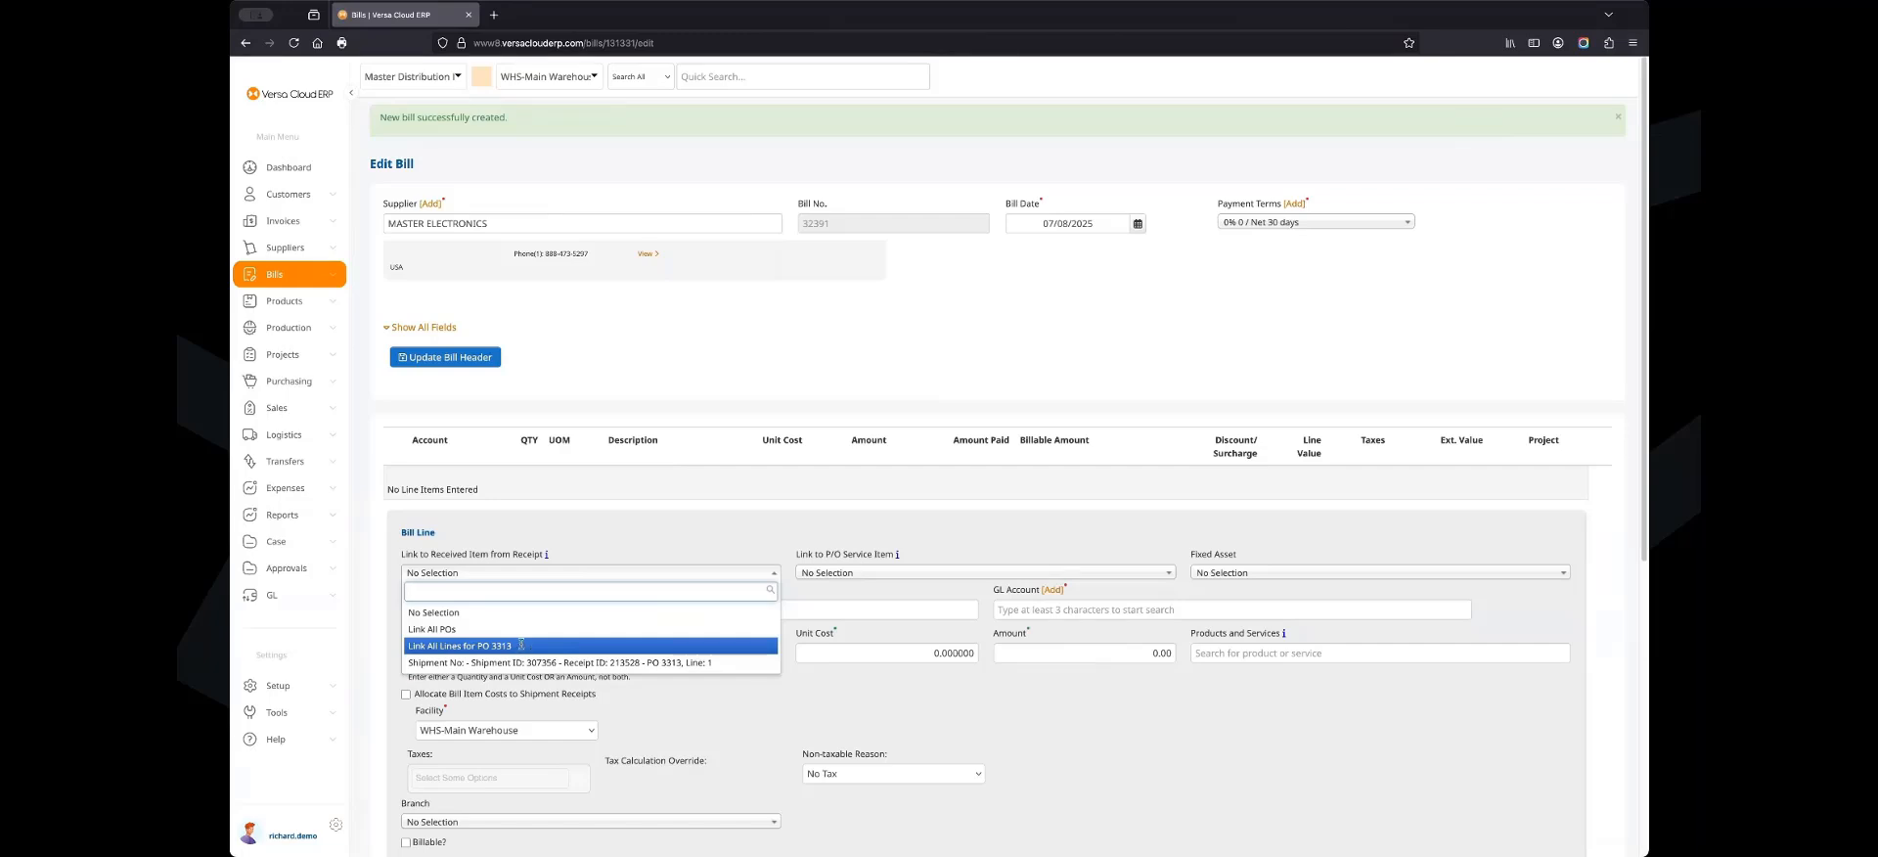
click(521, 647)
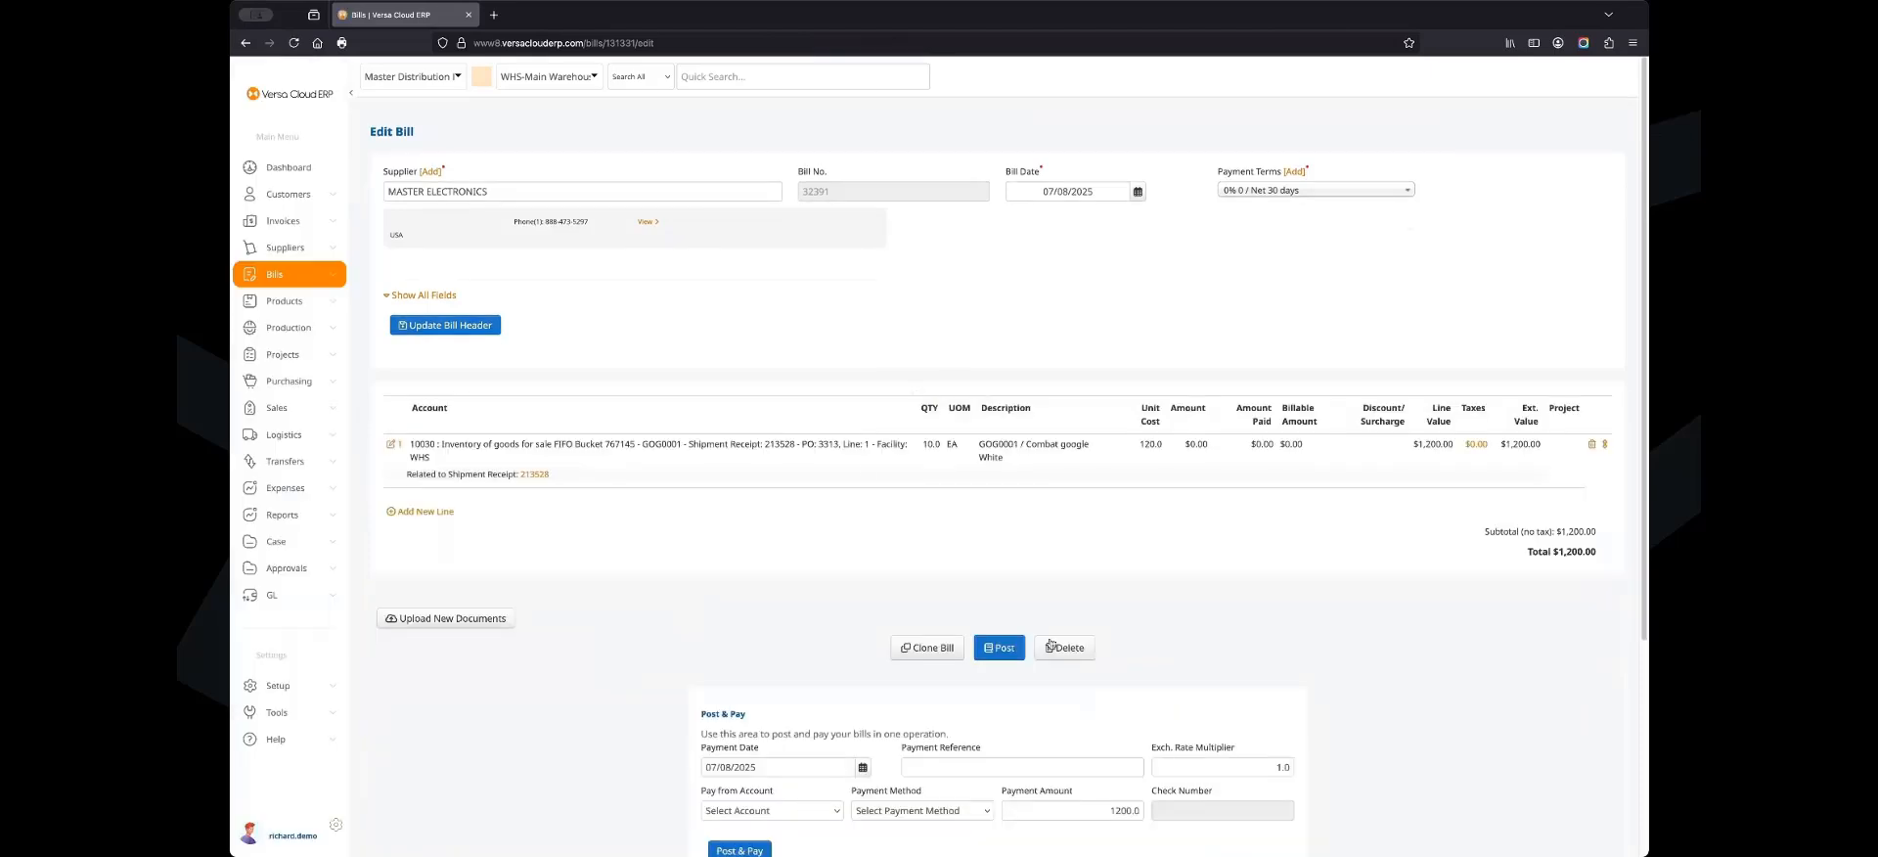
double_click(924, 445)
click(935, 445)
Edit the Combat google White bill line, set its unit cost to 125 and update the line.
click(392, 447)
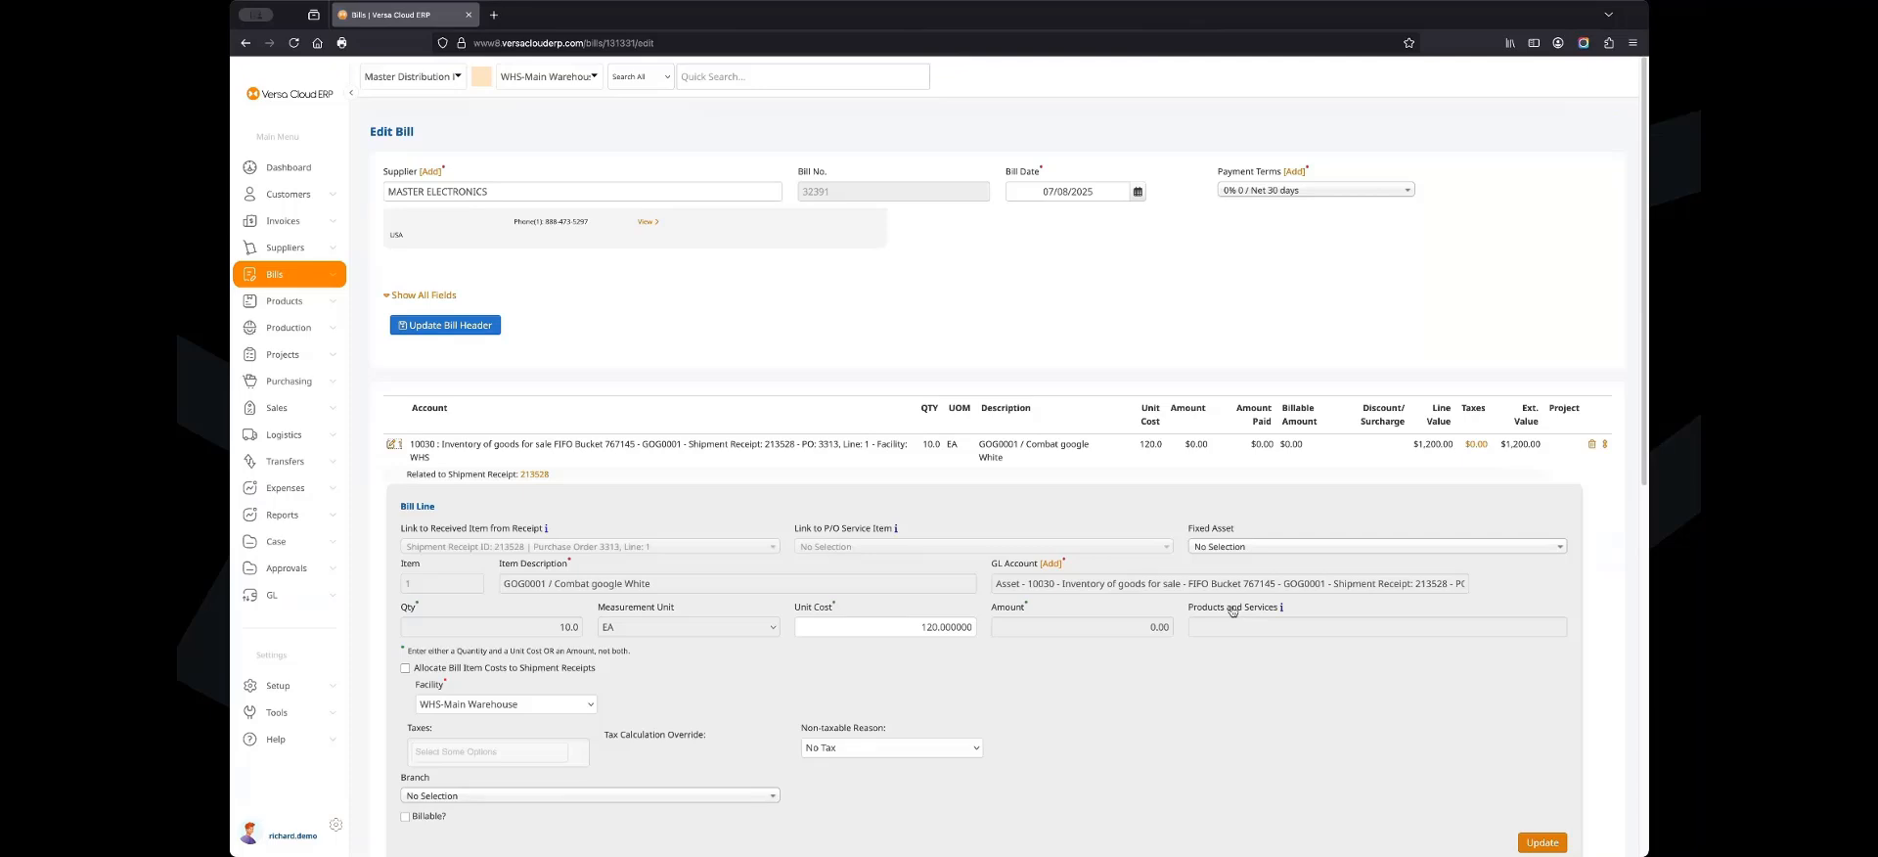
click(971, 629)
key(ctrl+a)
text(125)
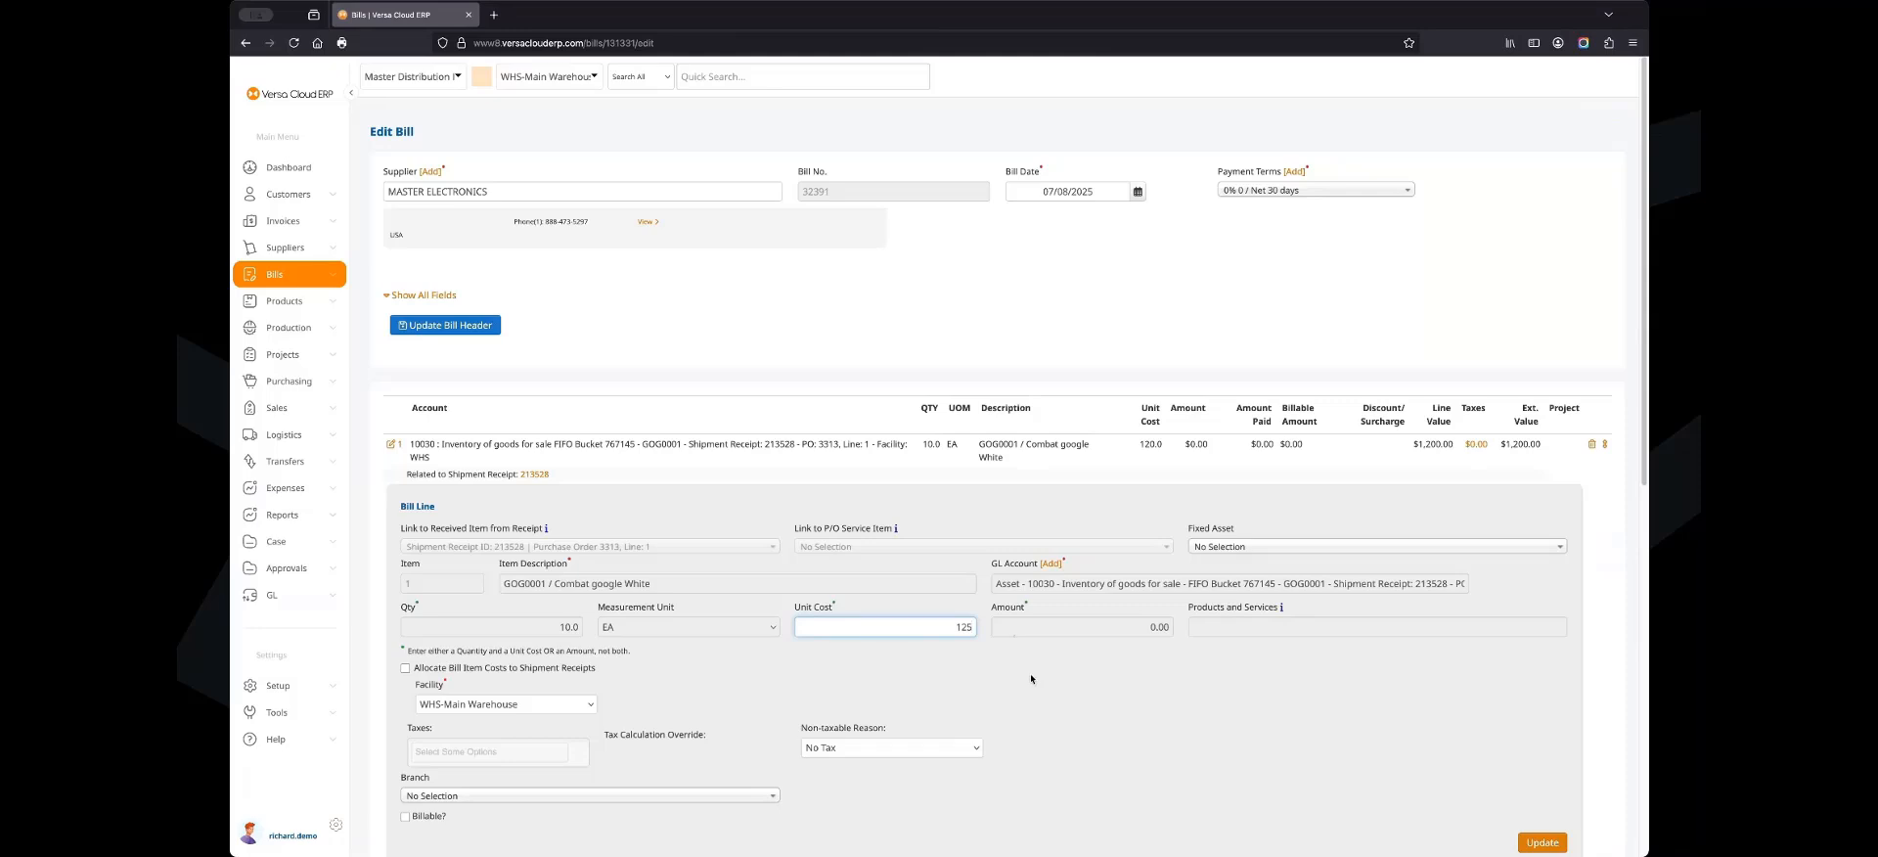
click(1031, 679)
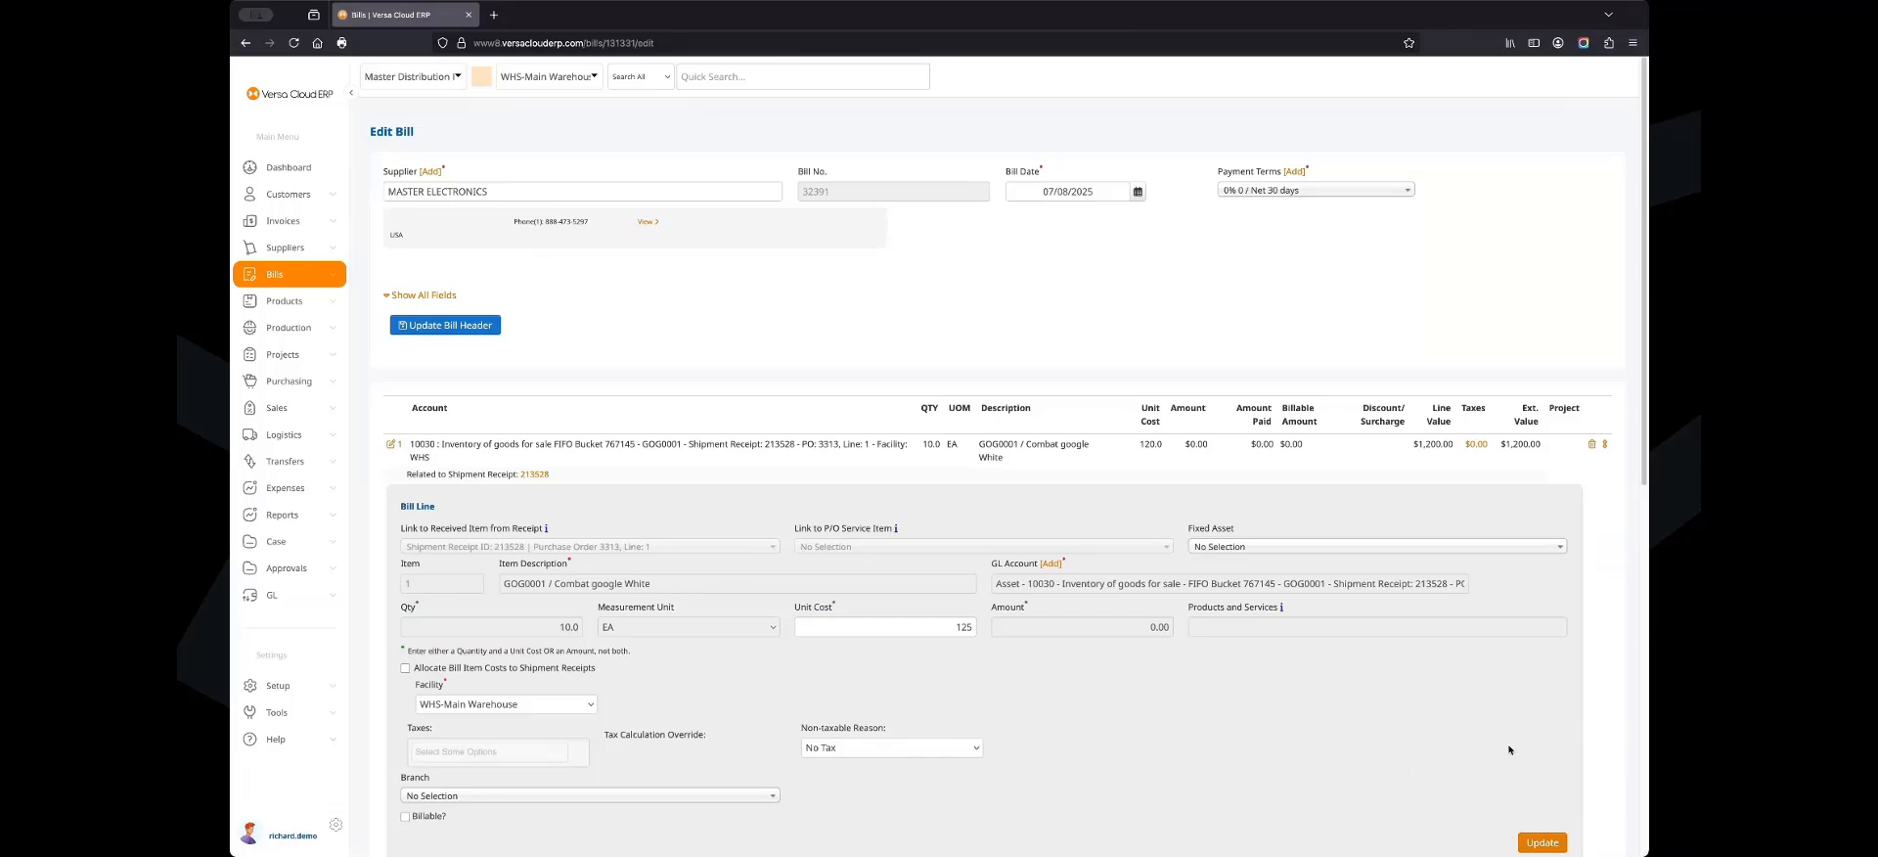
scroll(1526, 748, down, 1)
click(1555, 797)
scroll(978, 702, down, 3)
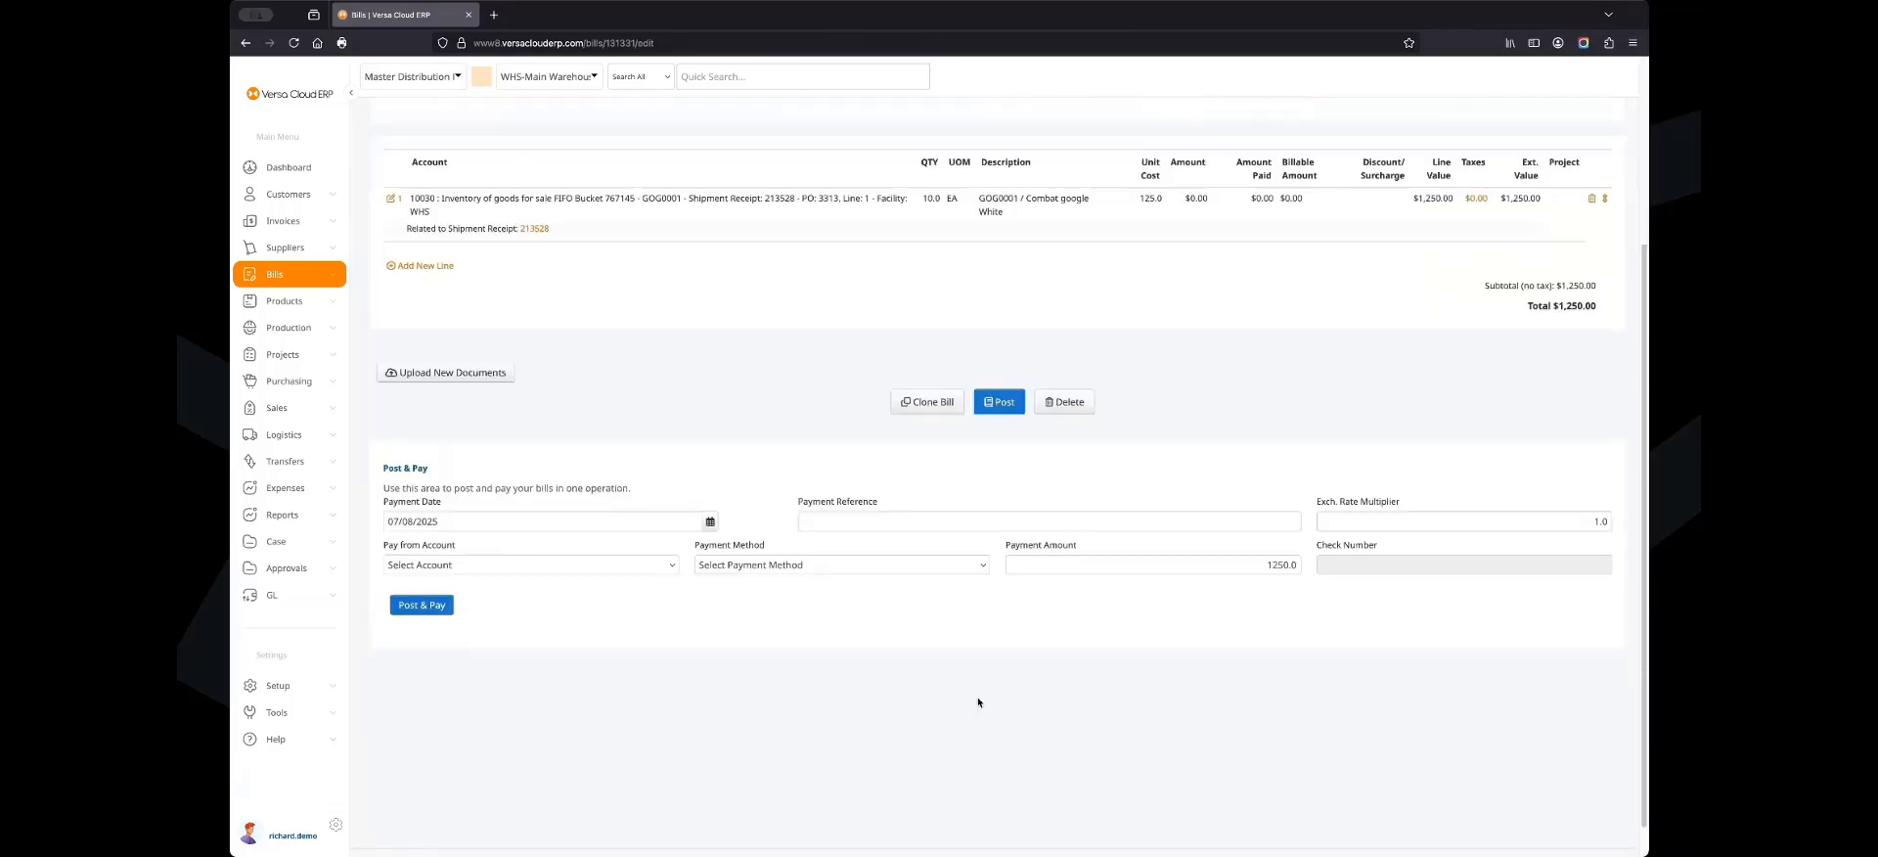
Post the bill and open a new supplier payment in Make Payment.
scroll(641, 564, up, 3)
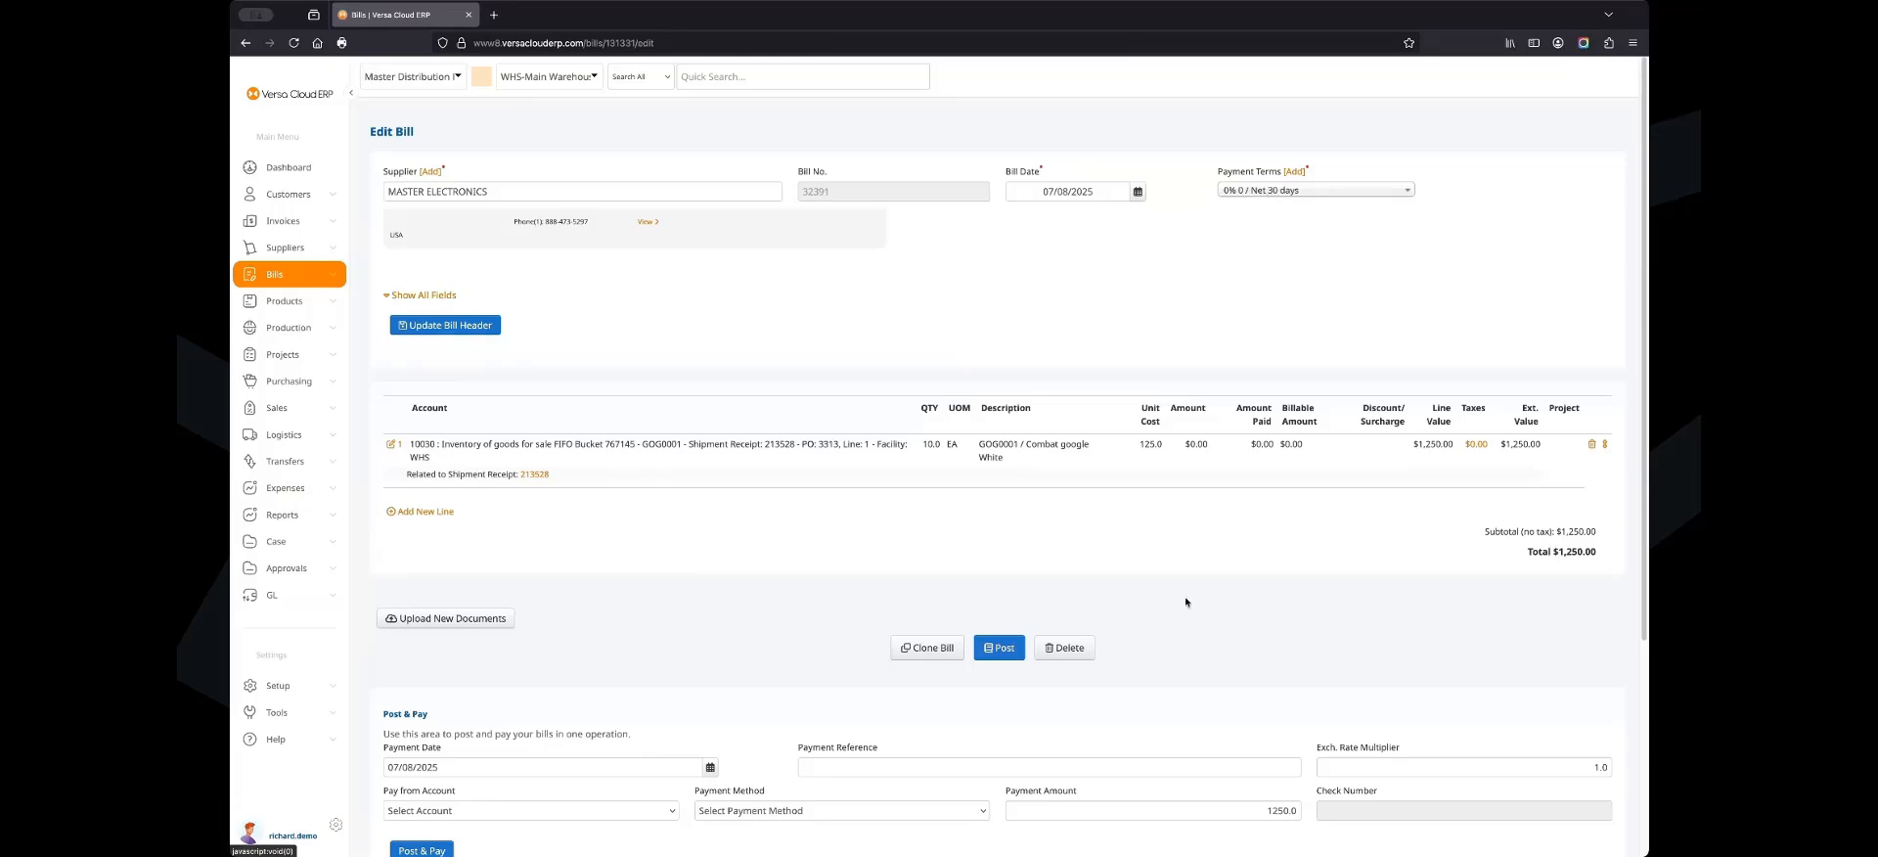
click(1014, 649)
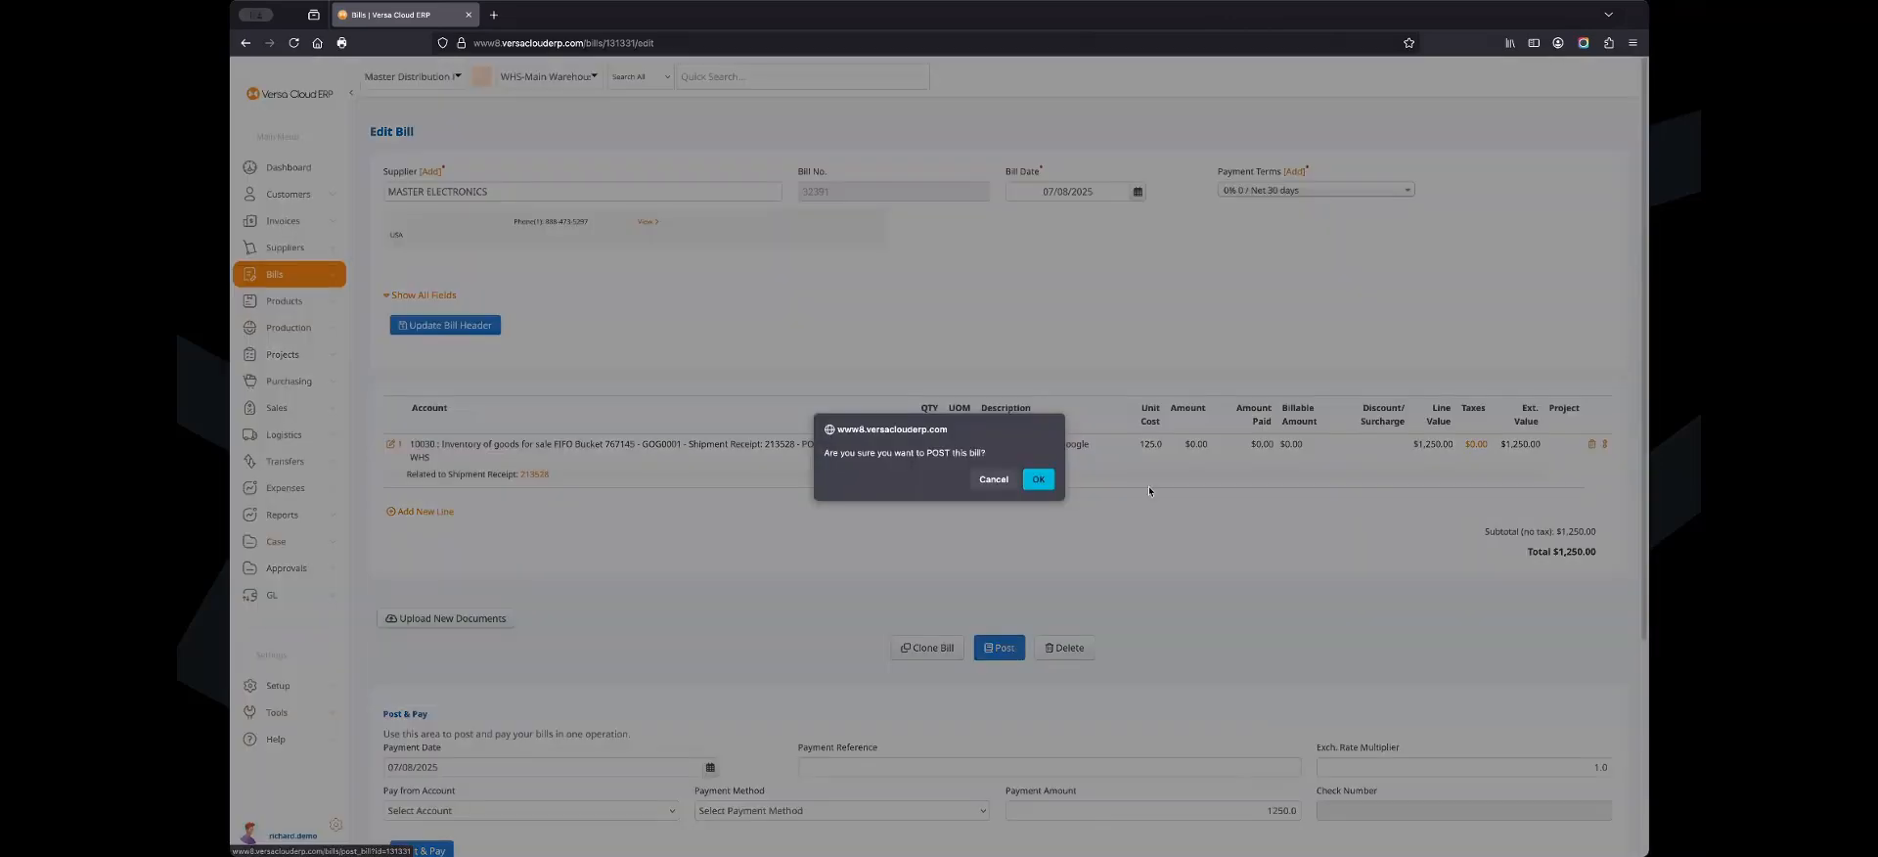
key(Return)
click(321, 277)
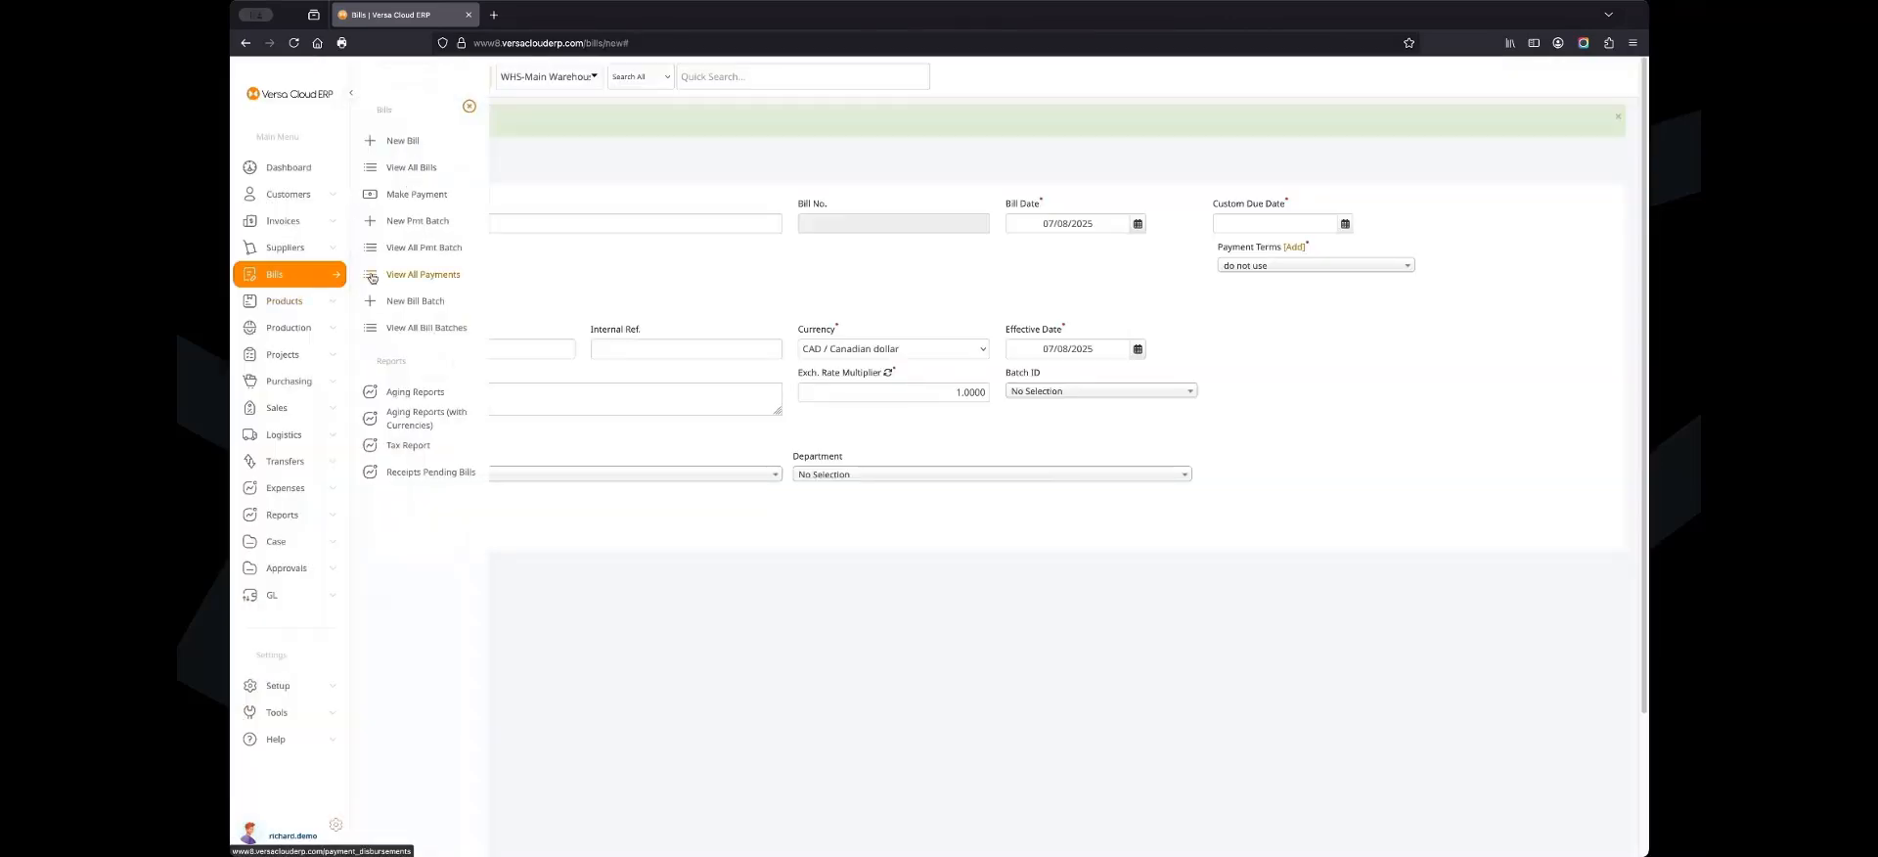
click(418, 196)
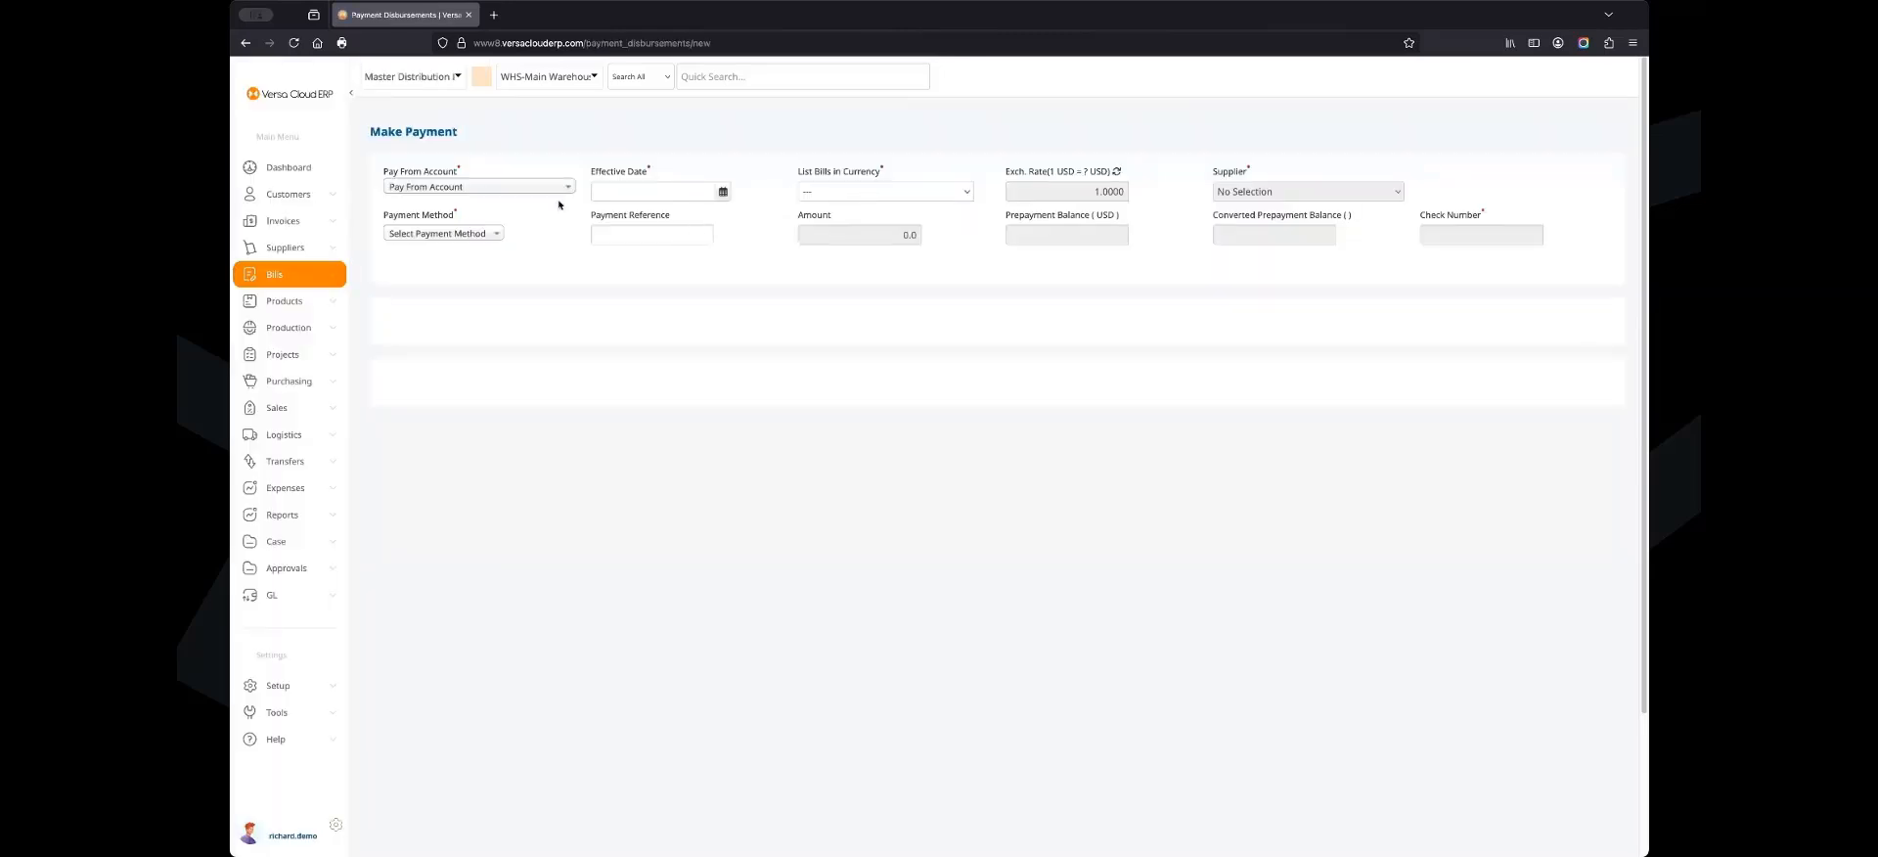
Try to post a wire transfer payment to MASTER ELECTRONICS from the USD Checking account with effective date 07/07/2025.
click(533, 192)
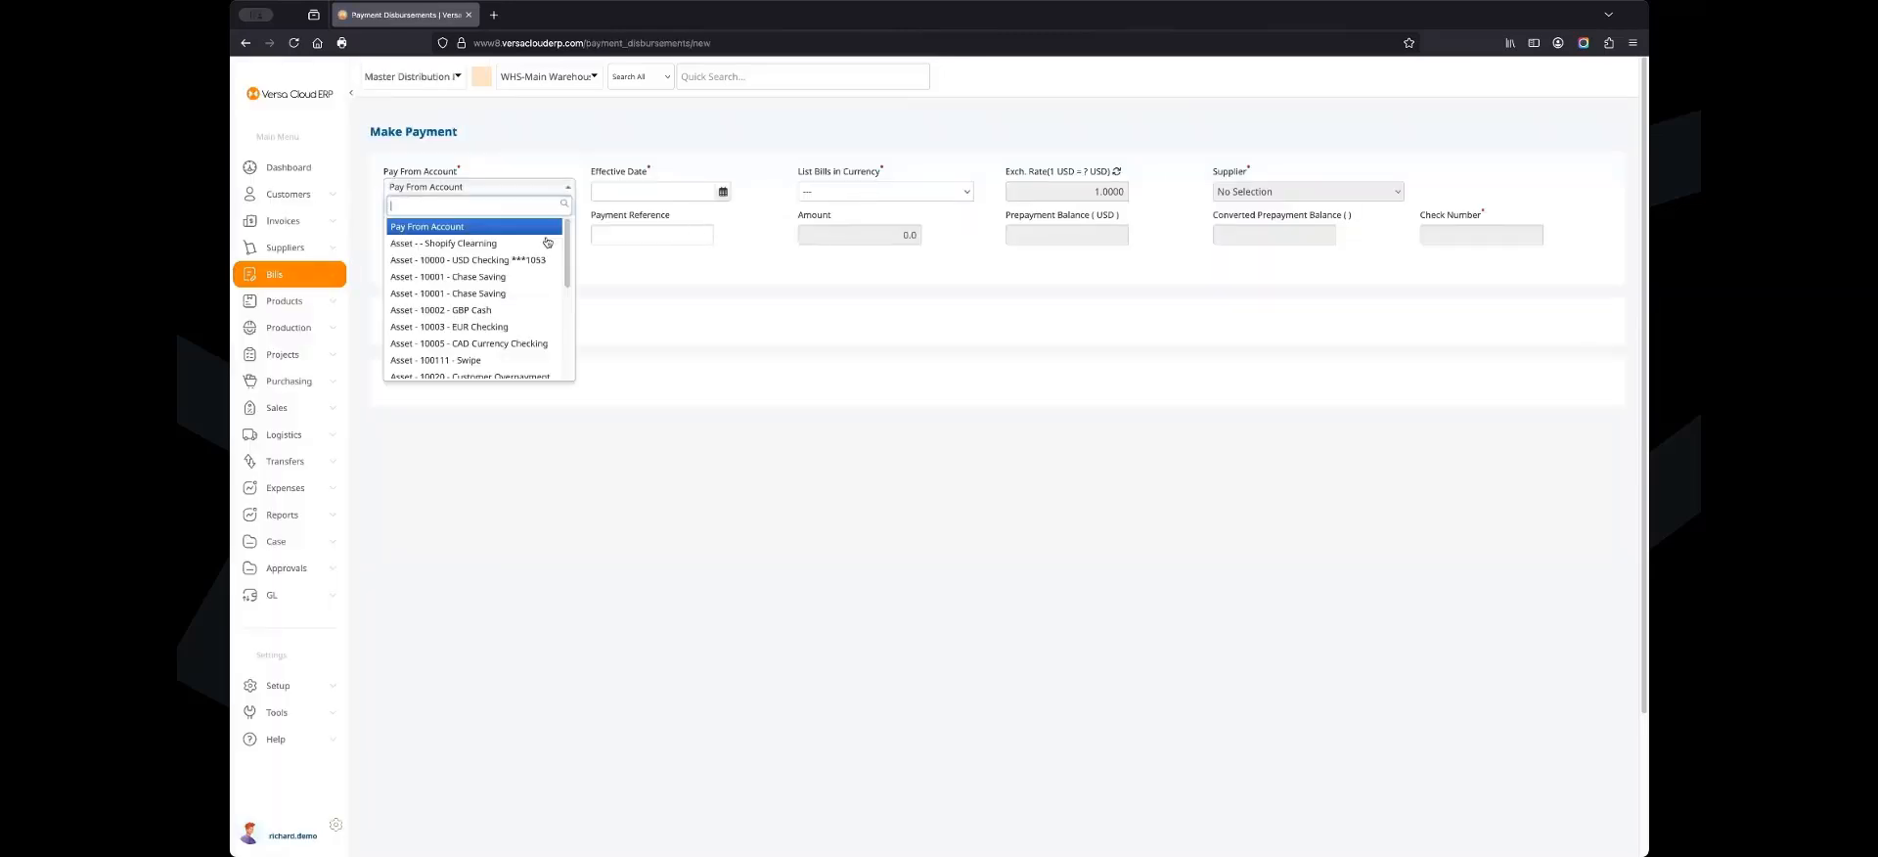
click(489, 260)
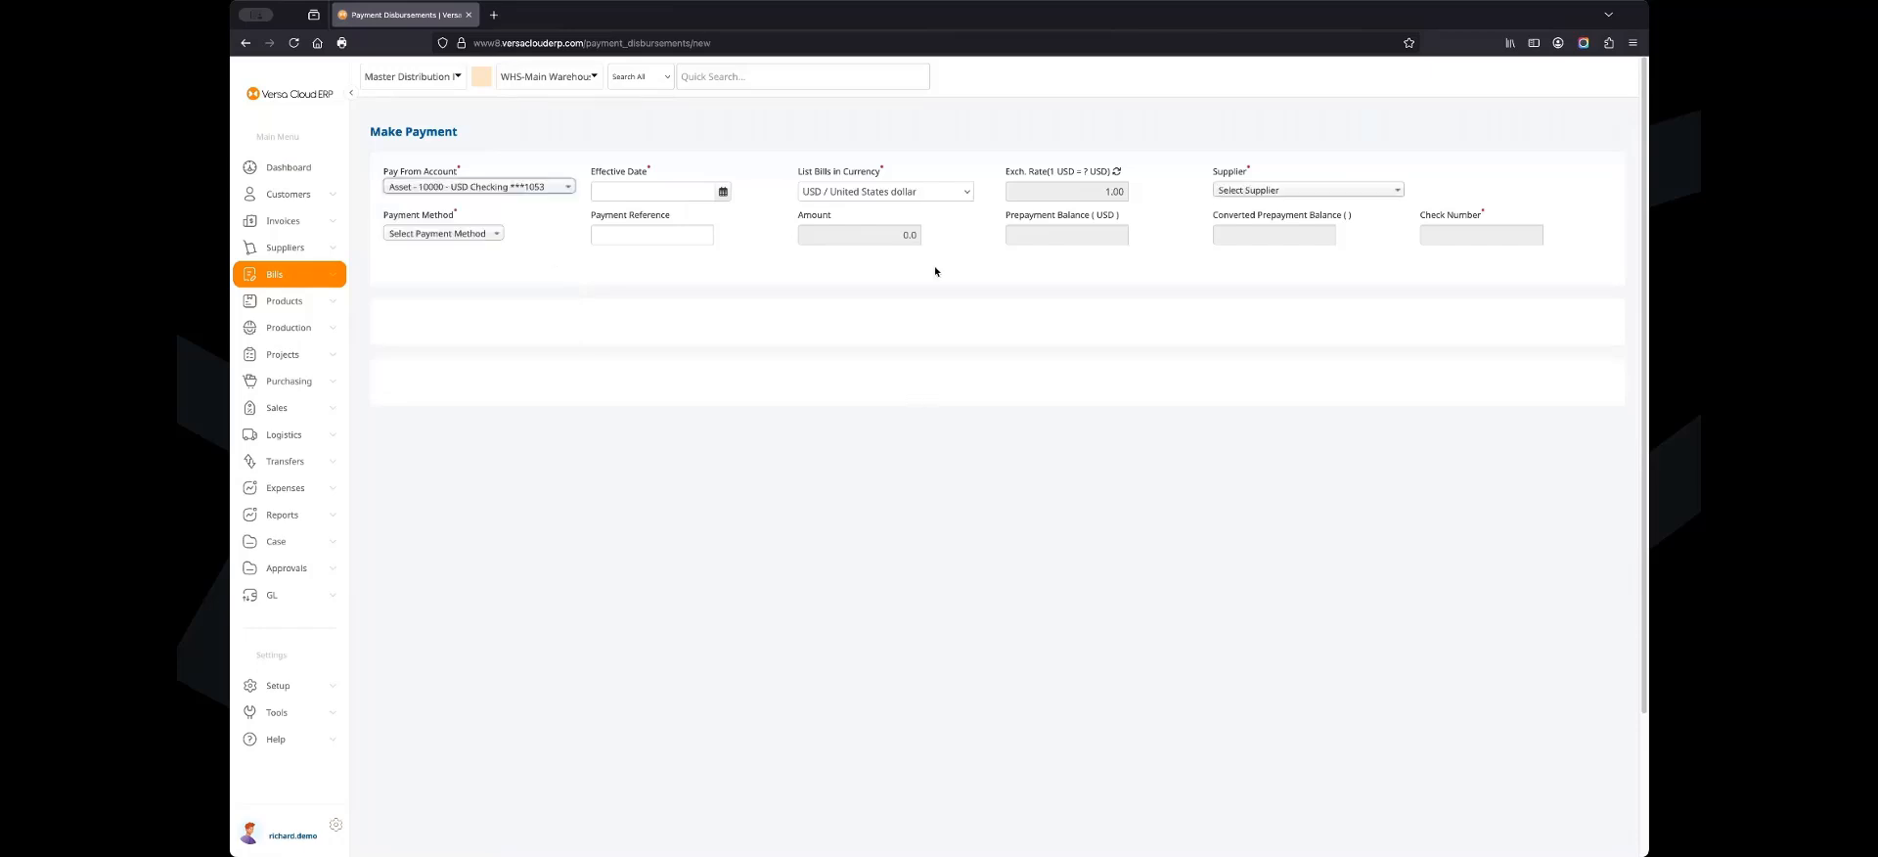
click(636, 192)
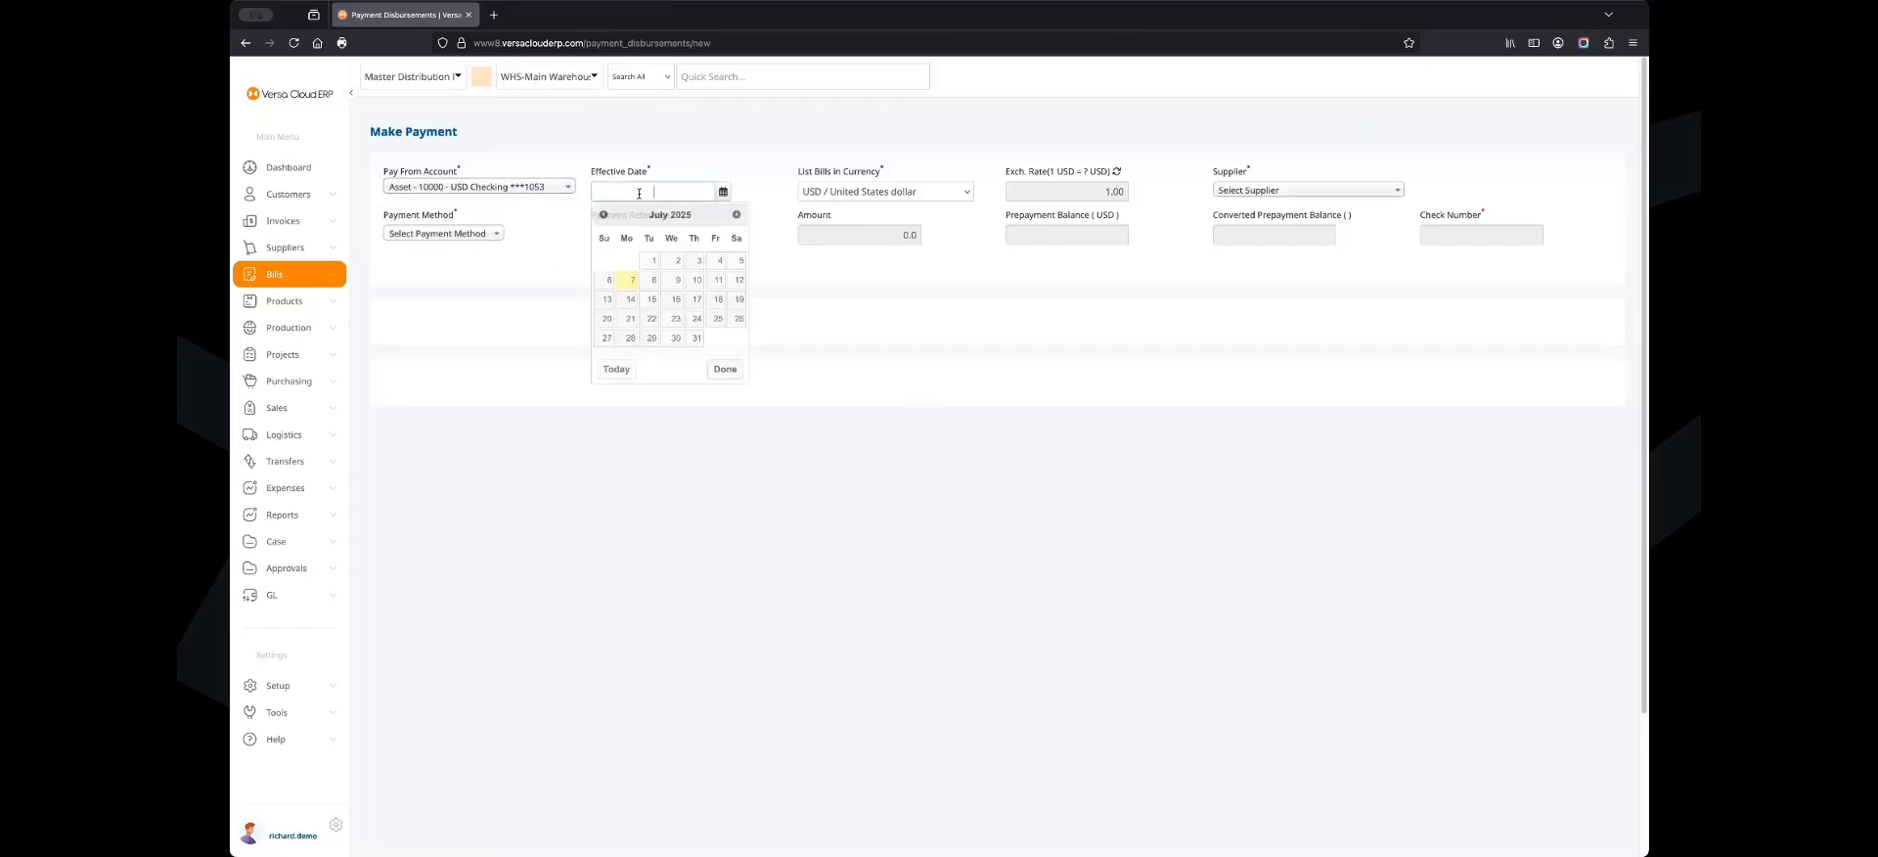
click(636, 282)
click(446, 234)
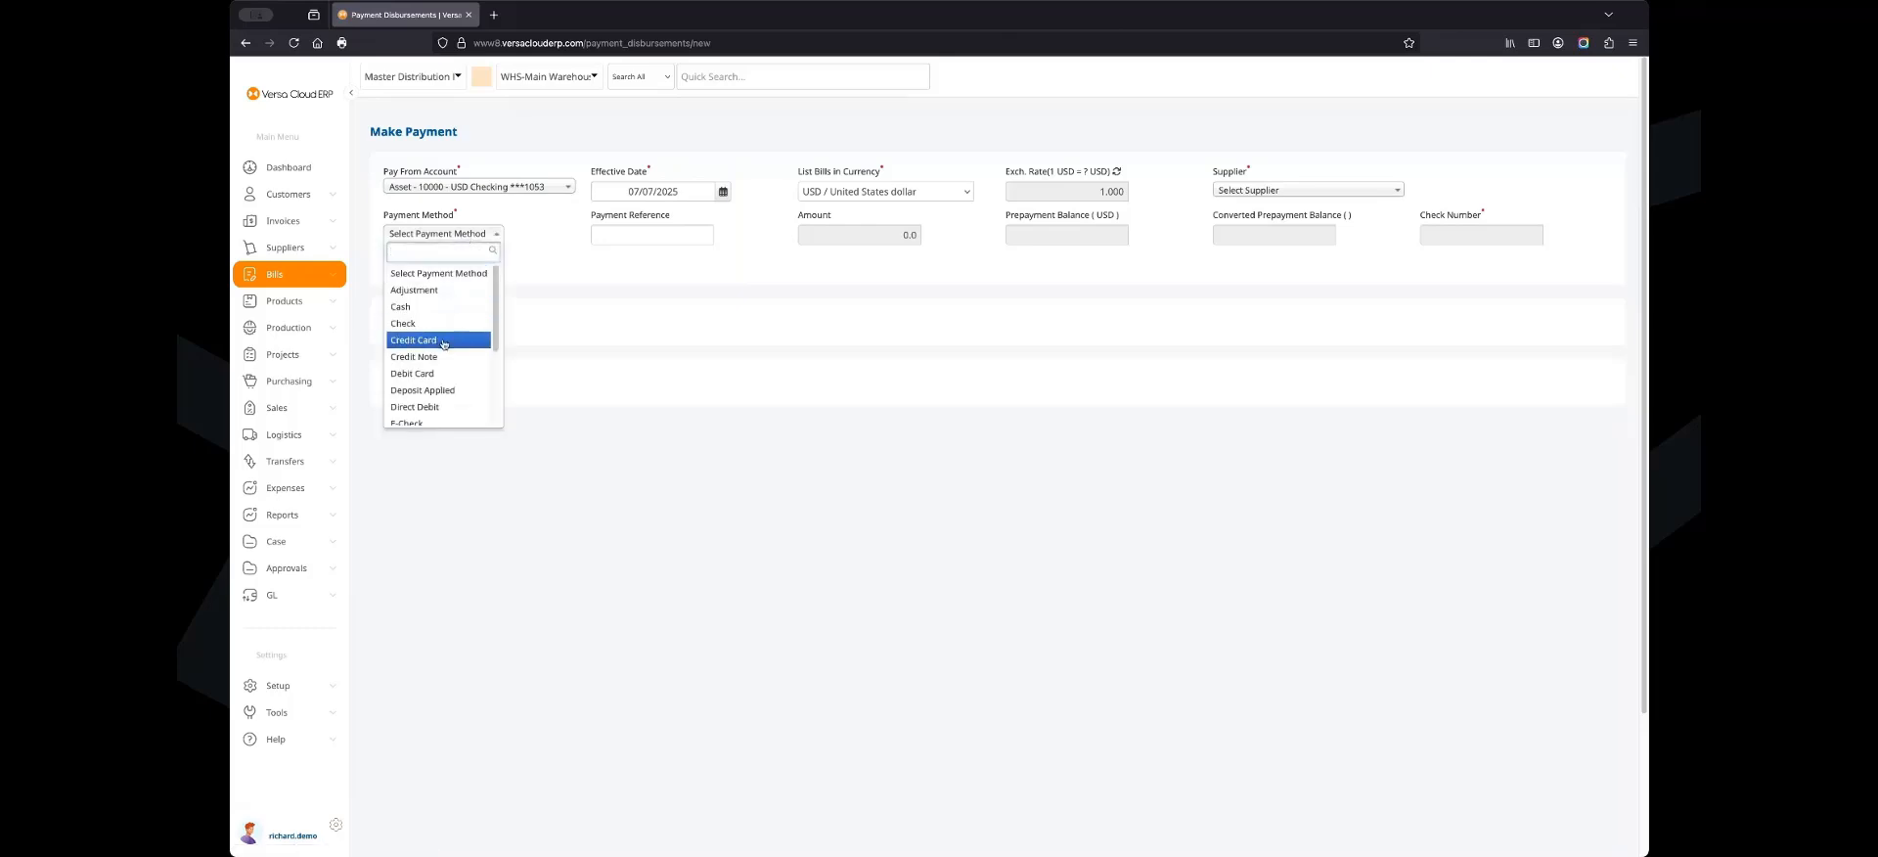
text(wire)
key(Return)
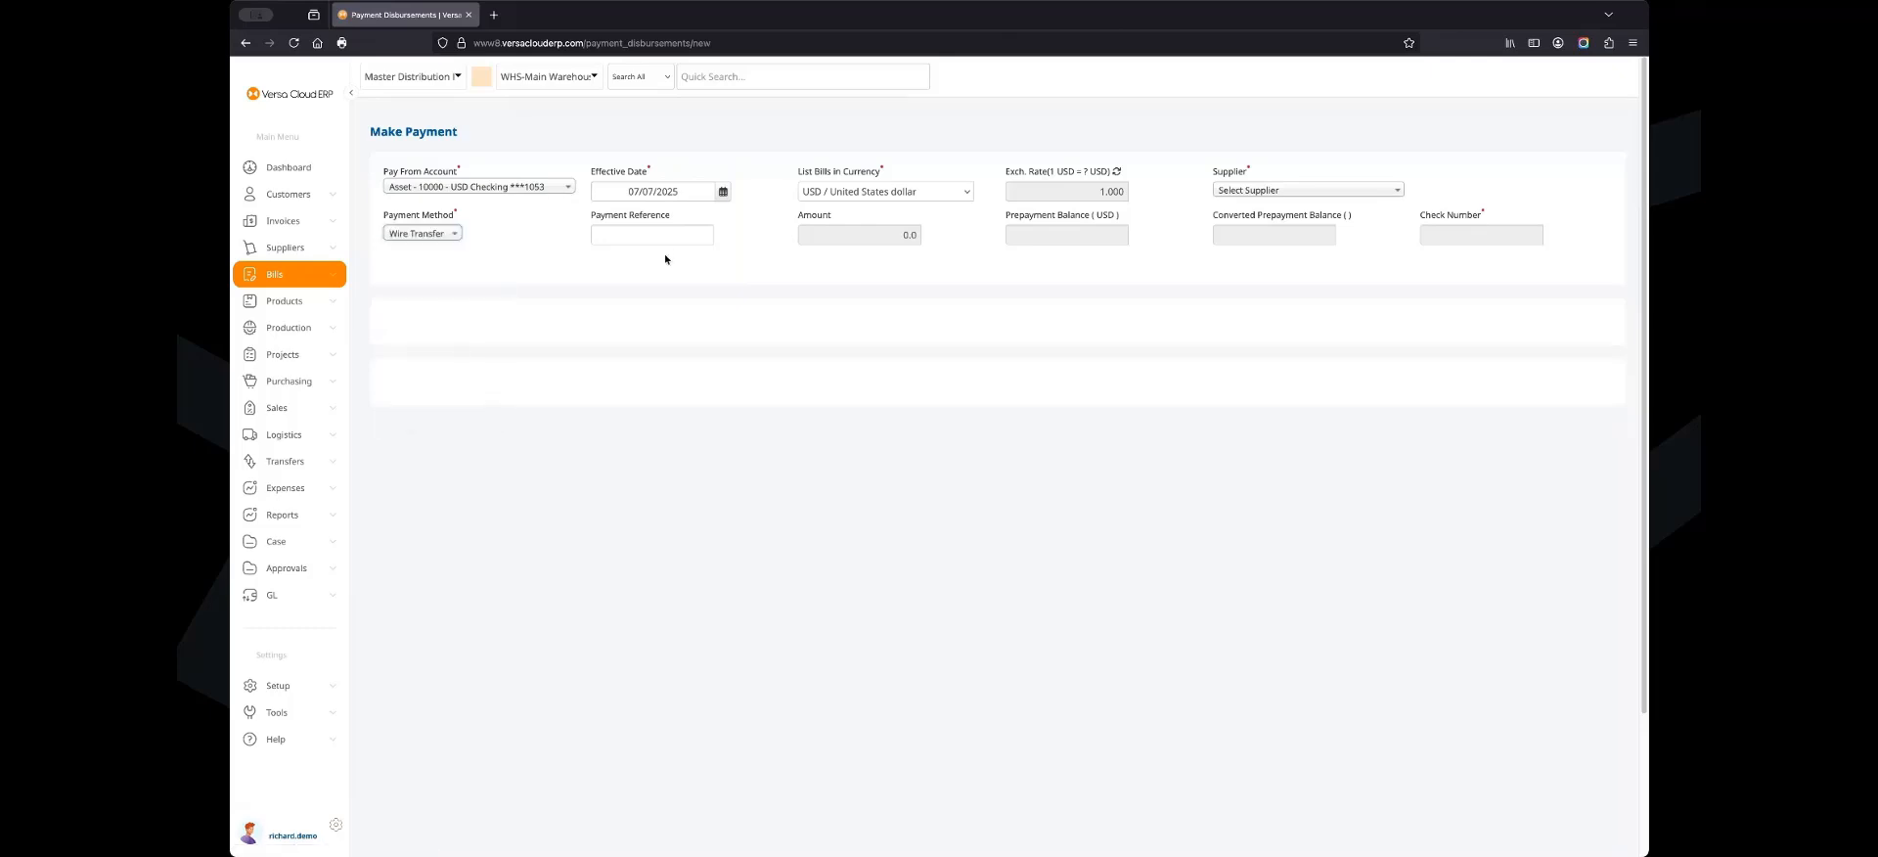
click(1284, 191)
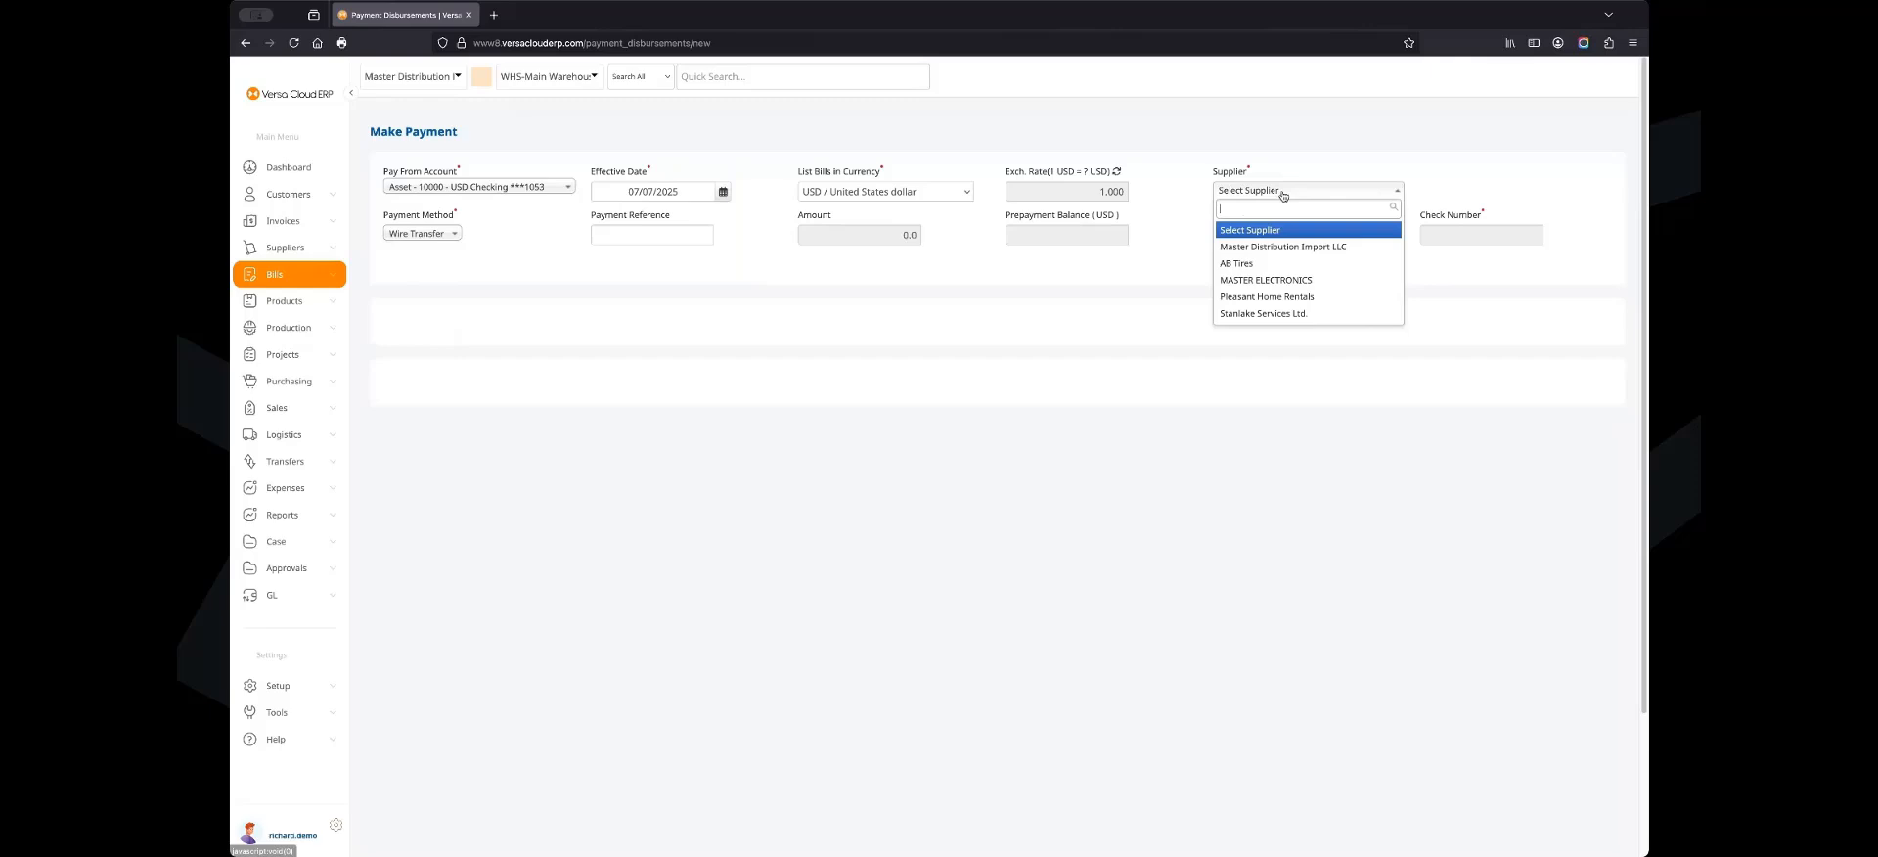
click(1267, 280)
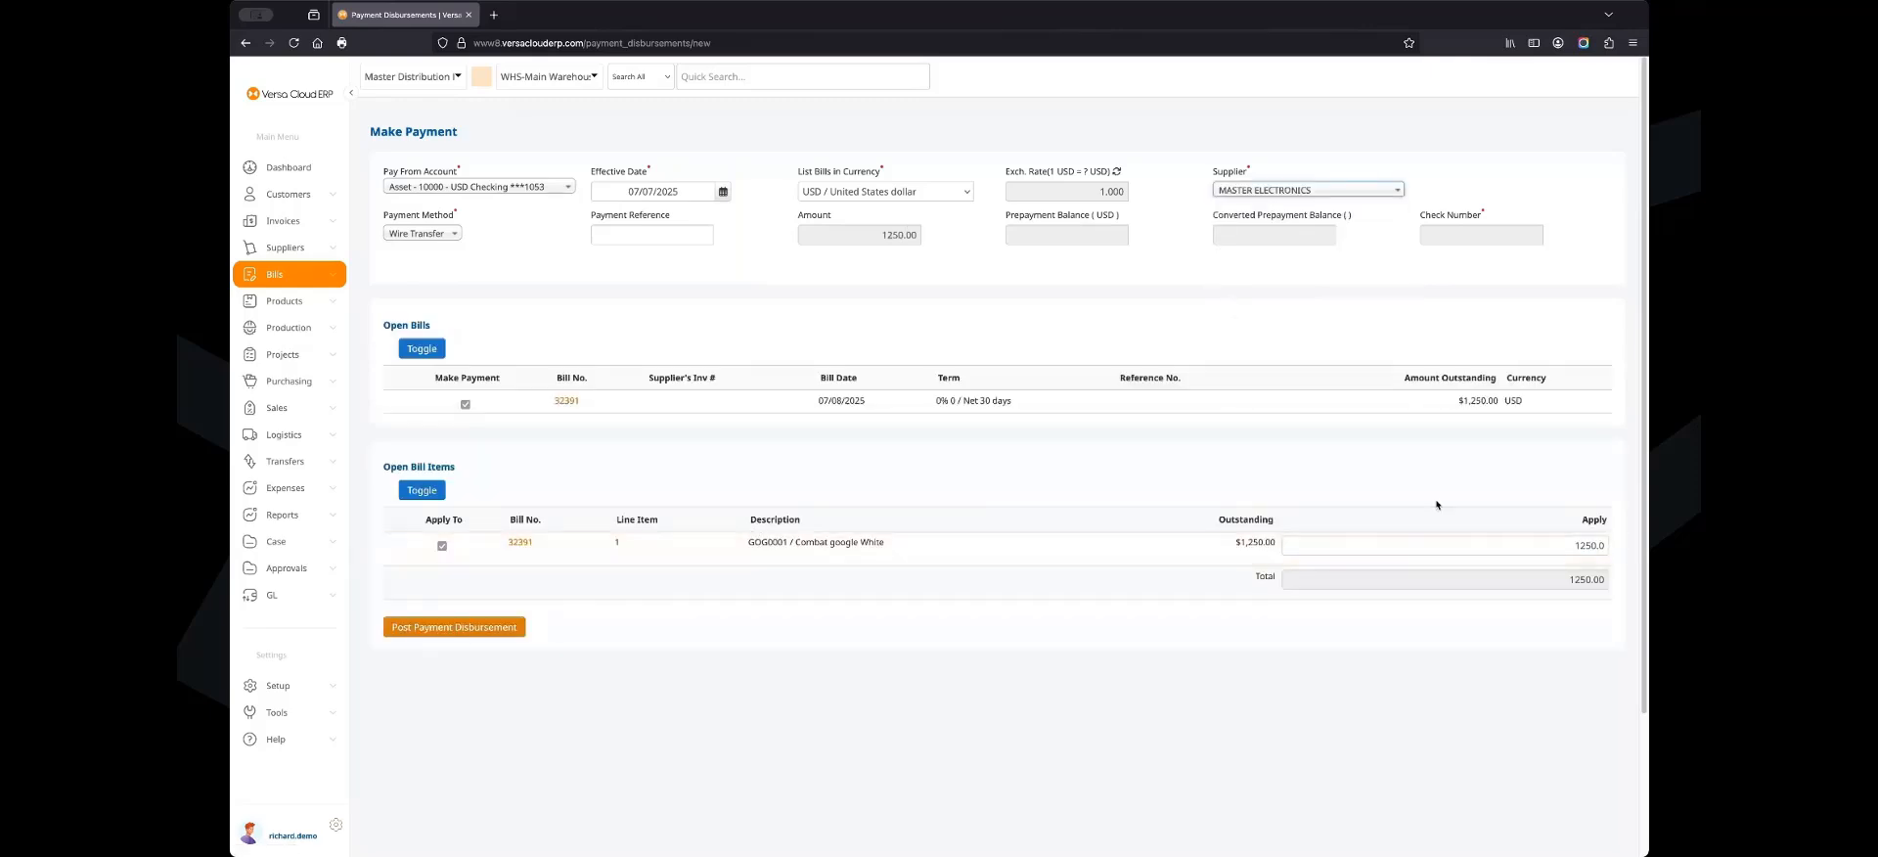
click(494, 631)
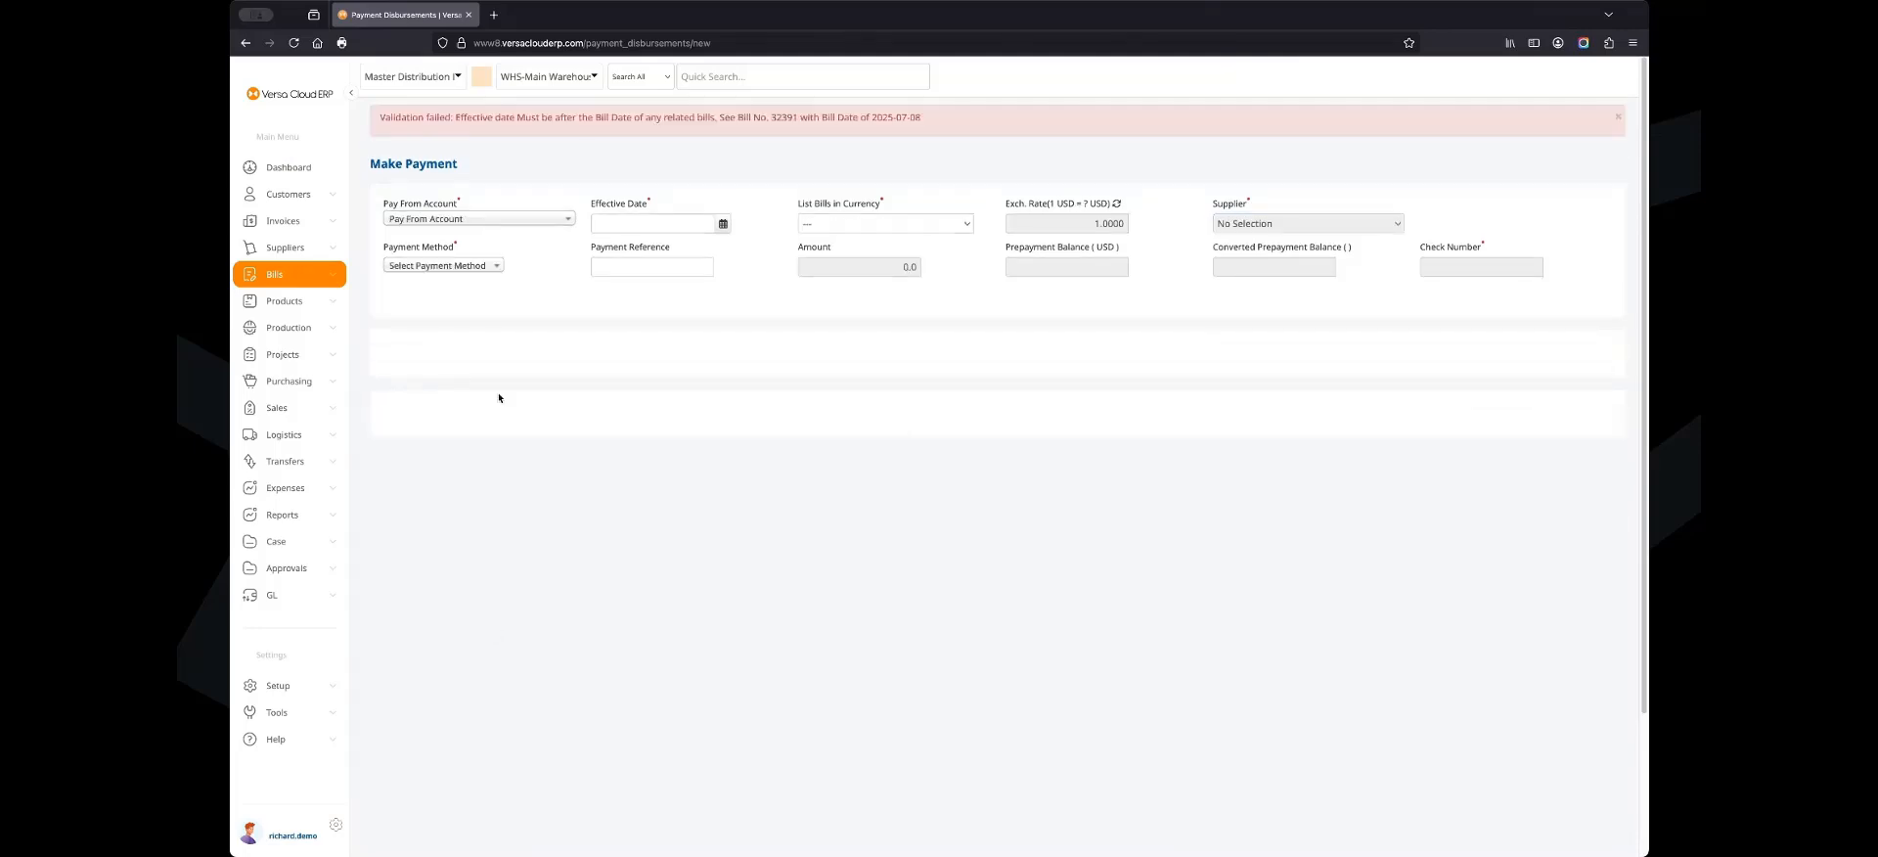
drag(792, 114, 917, 118)
Pay MASTER ELECTRONICS' open bill by wire transfer from the USD Checking account, effective 07/08/2025, and post the payment disbursement.
click(333, 284)
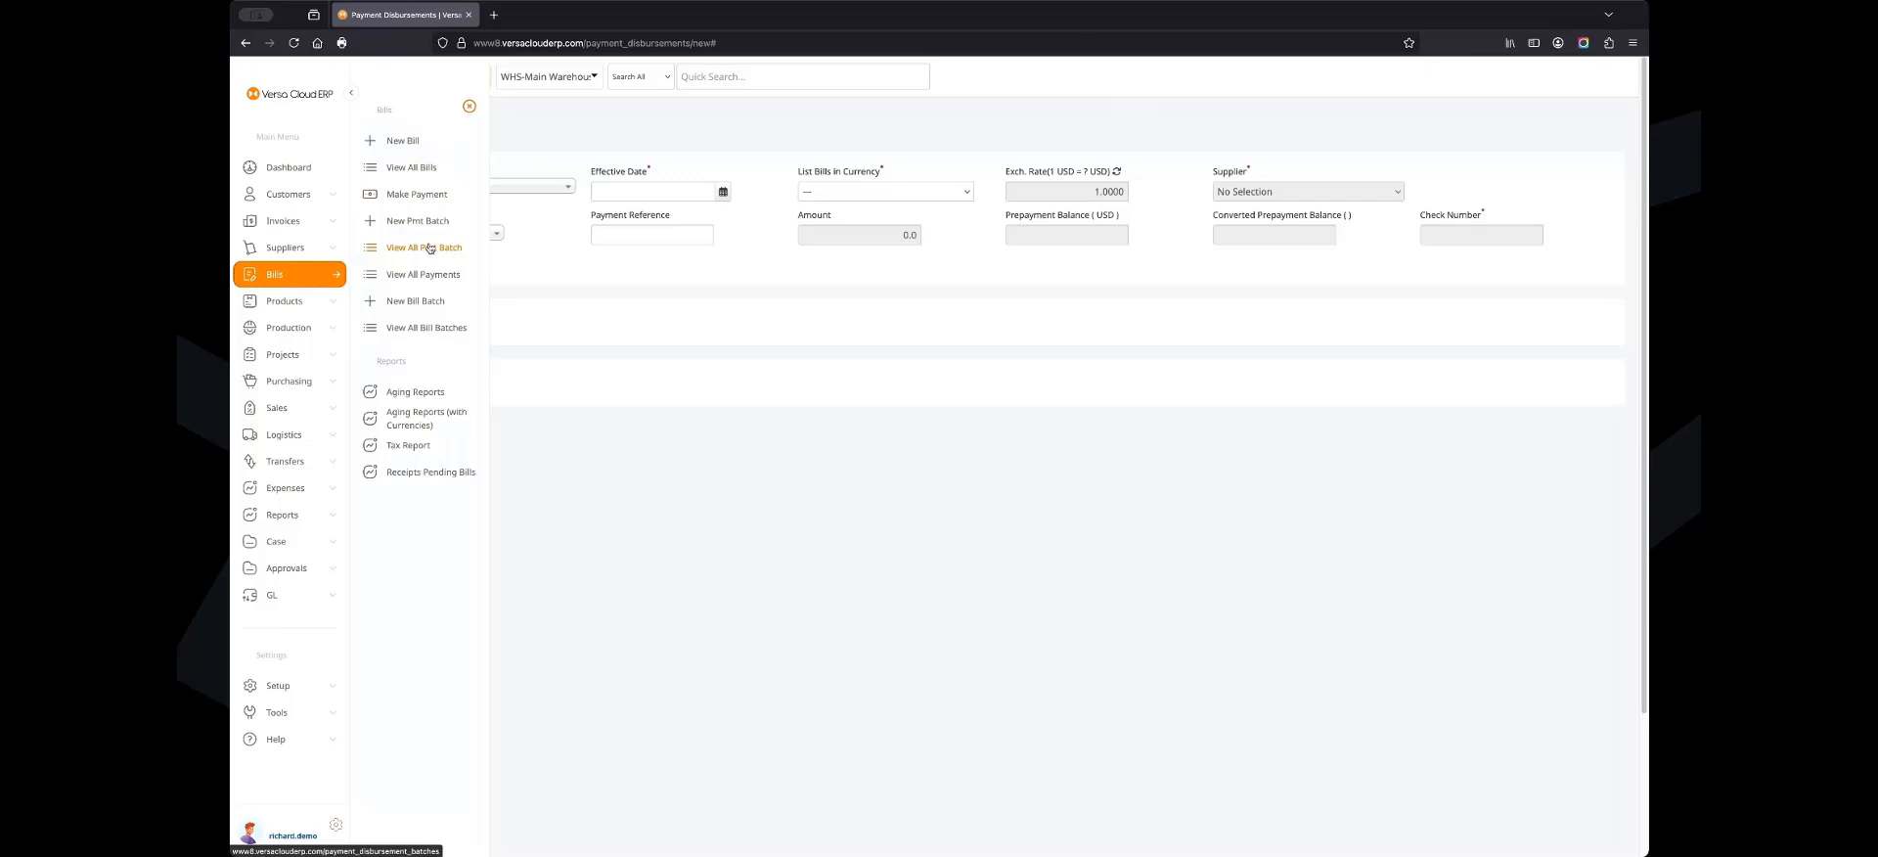
click(473, 108)
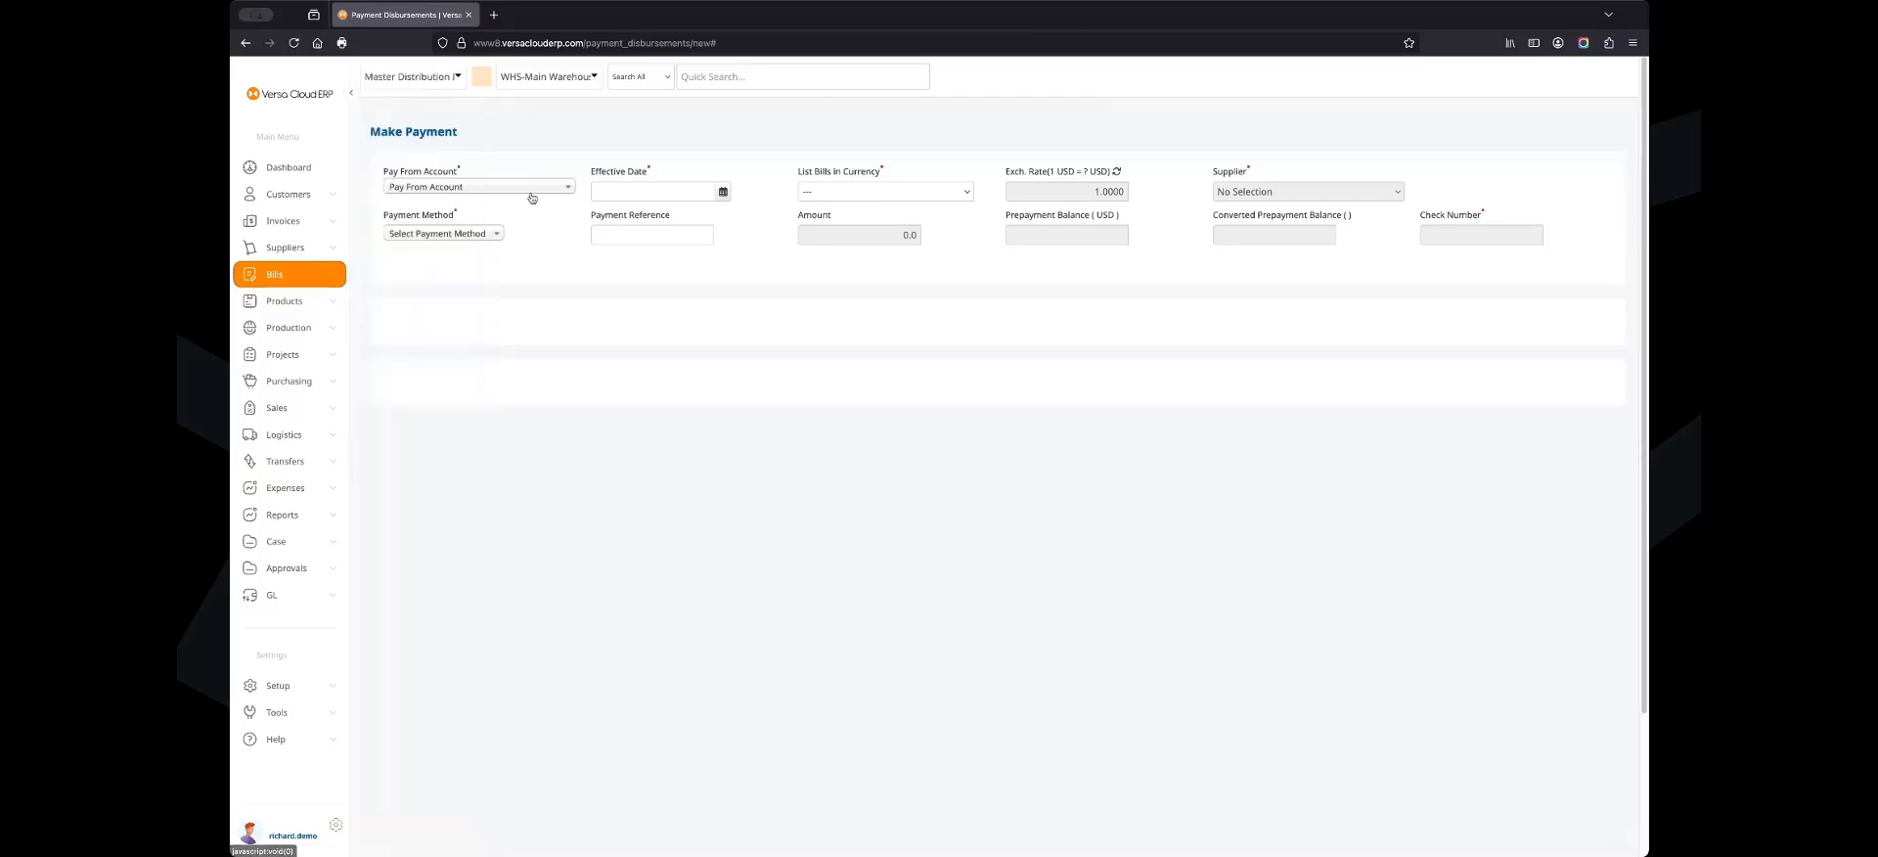
click(533, 185)
click(523, 272)
click(445, 234)
click(420, 296)
click(1258, 189)
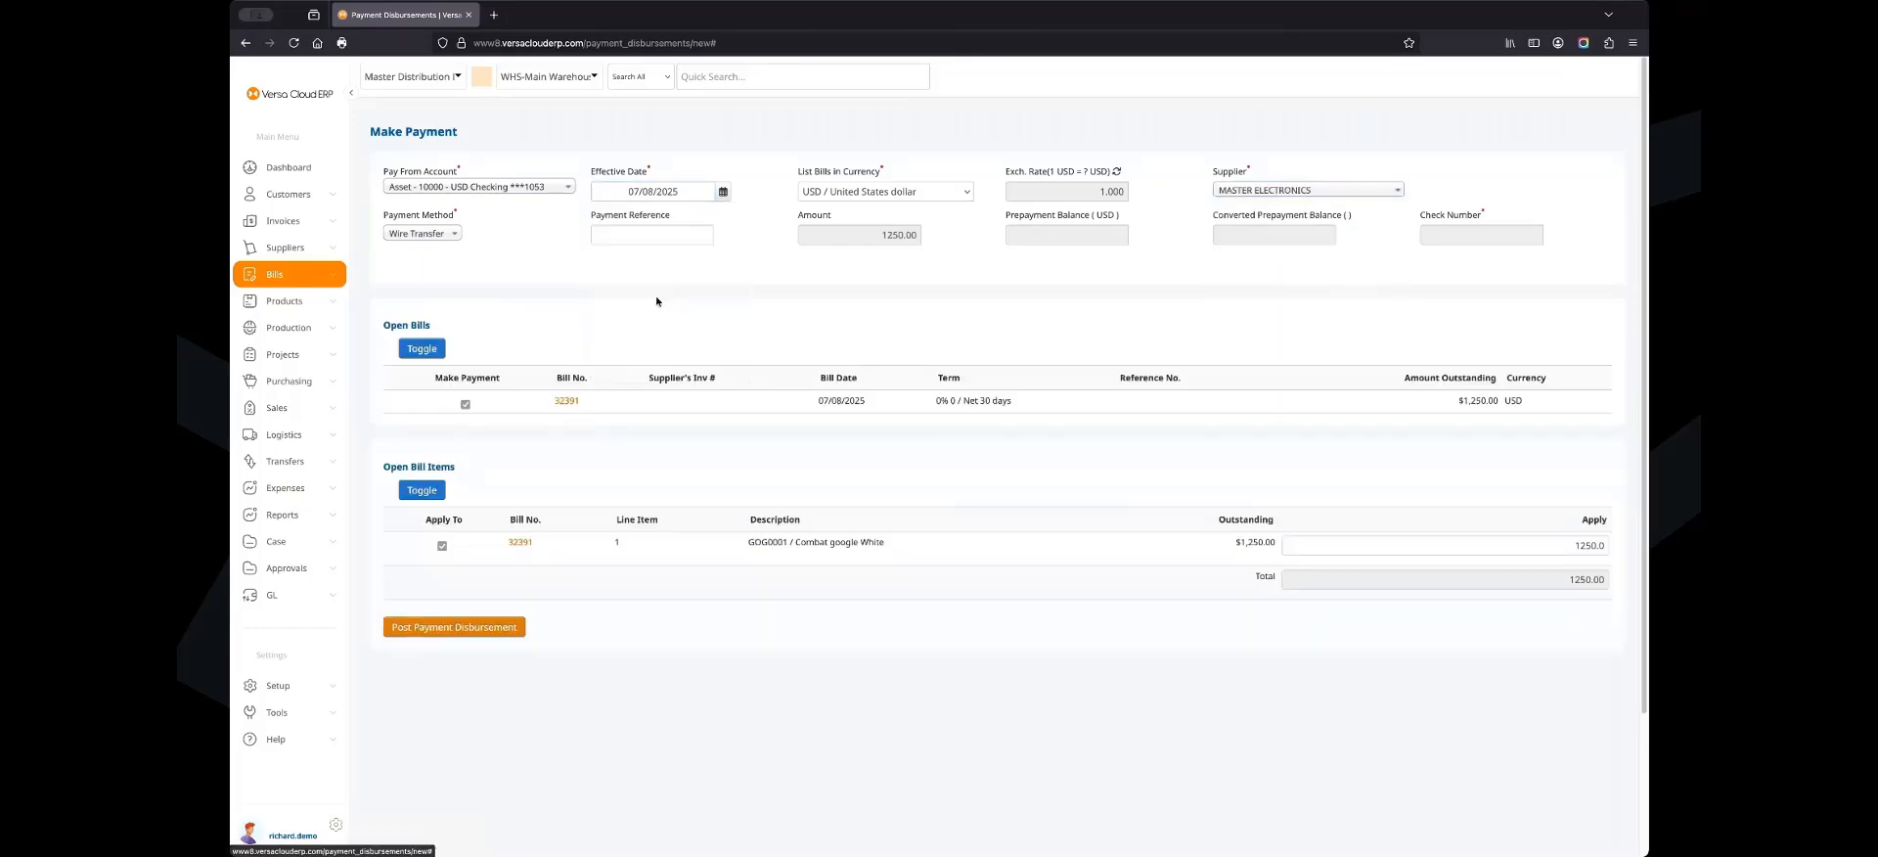
click(453, 626)
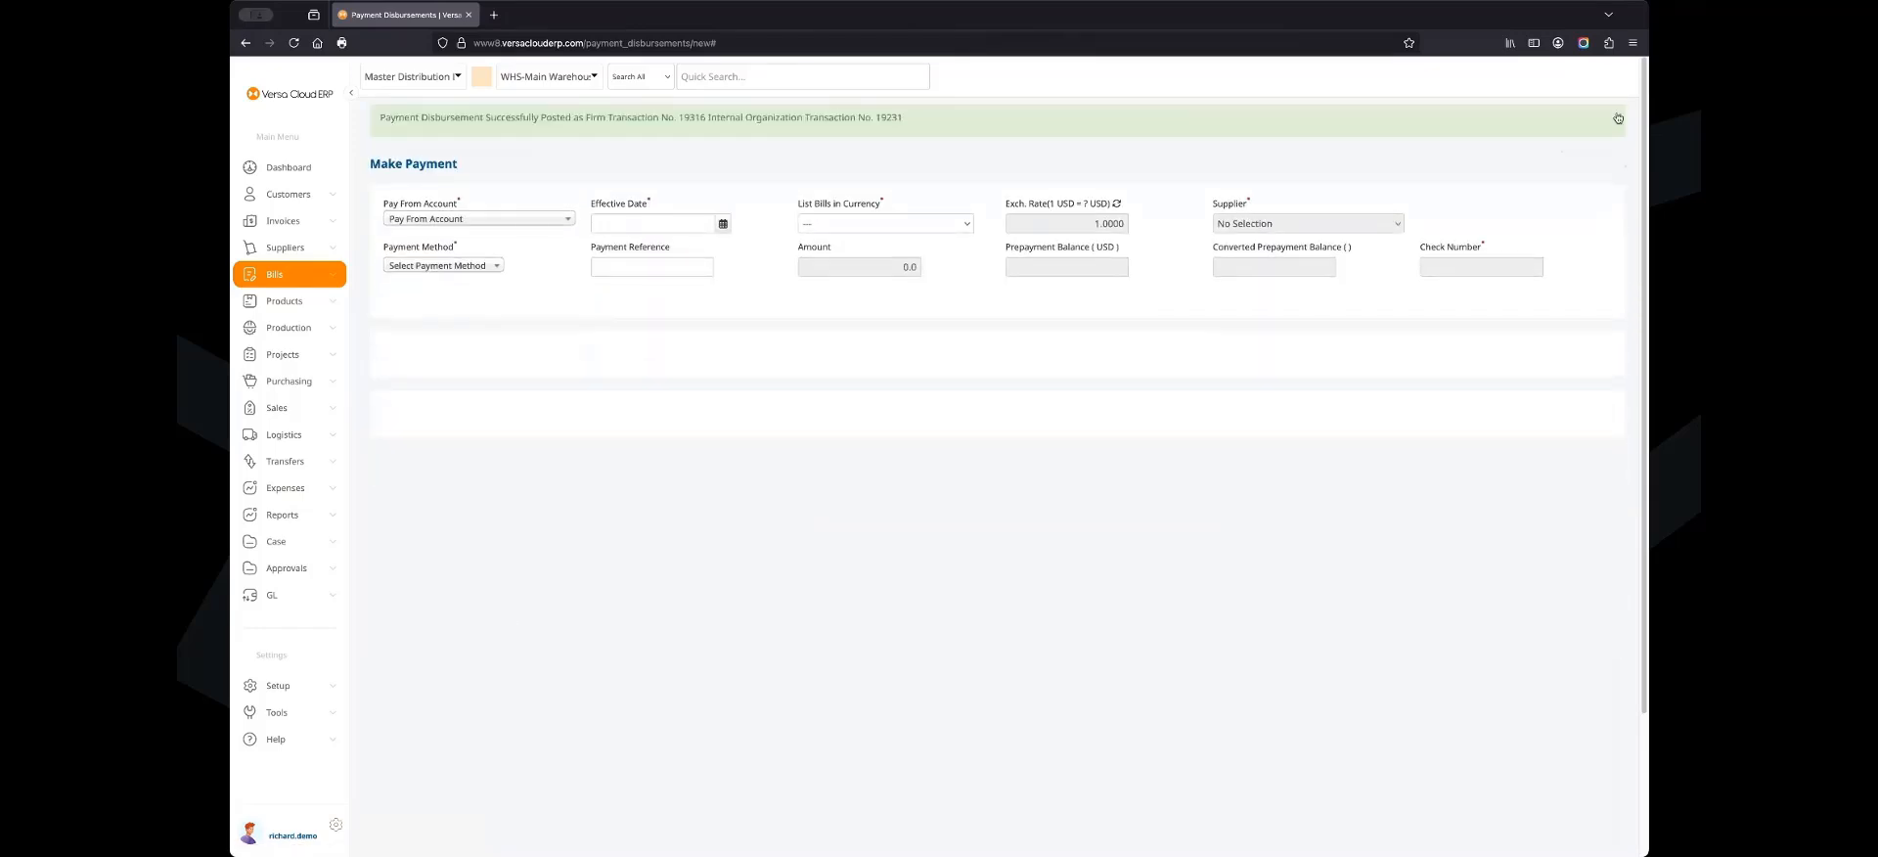
click(1618, 119)
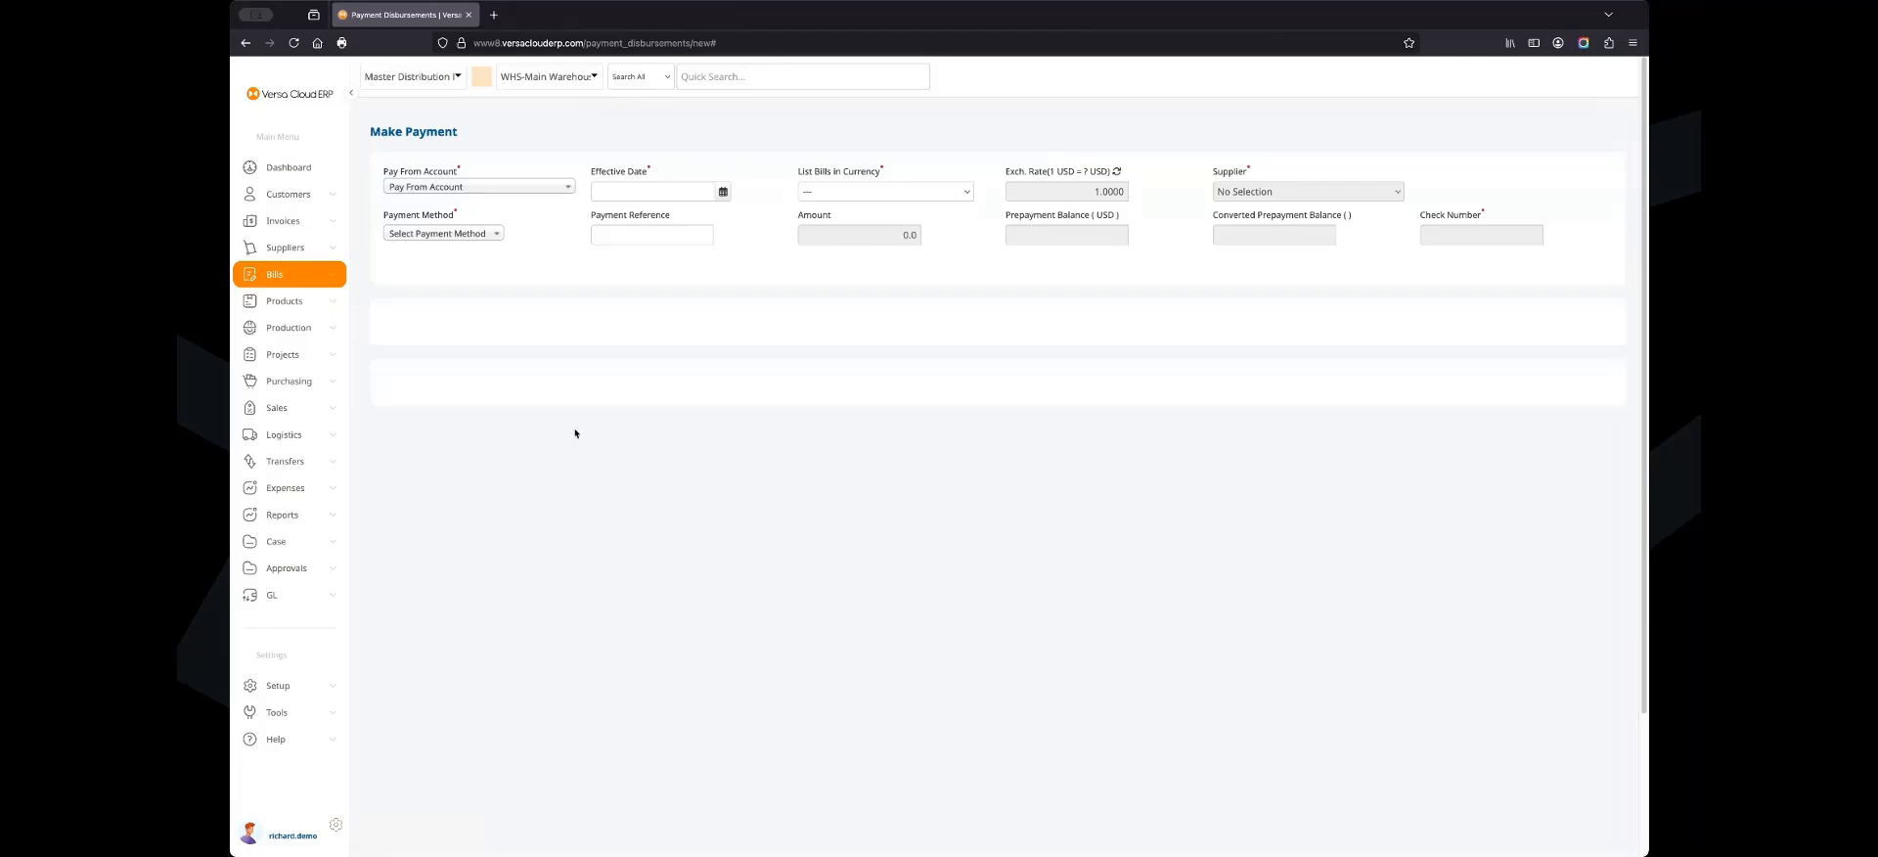
Start a new P/O Planner session for facility COP-Colorado Plant and include unallocated sales order demand.
click(323, 391)
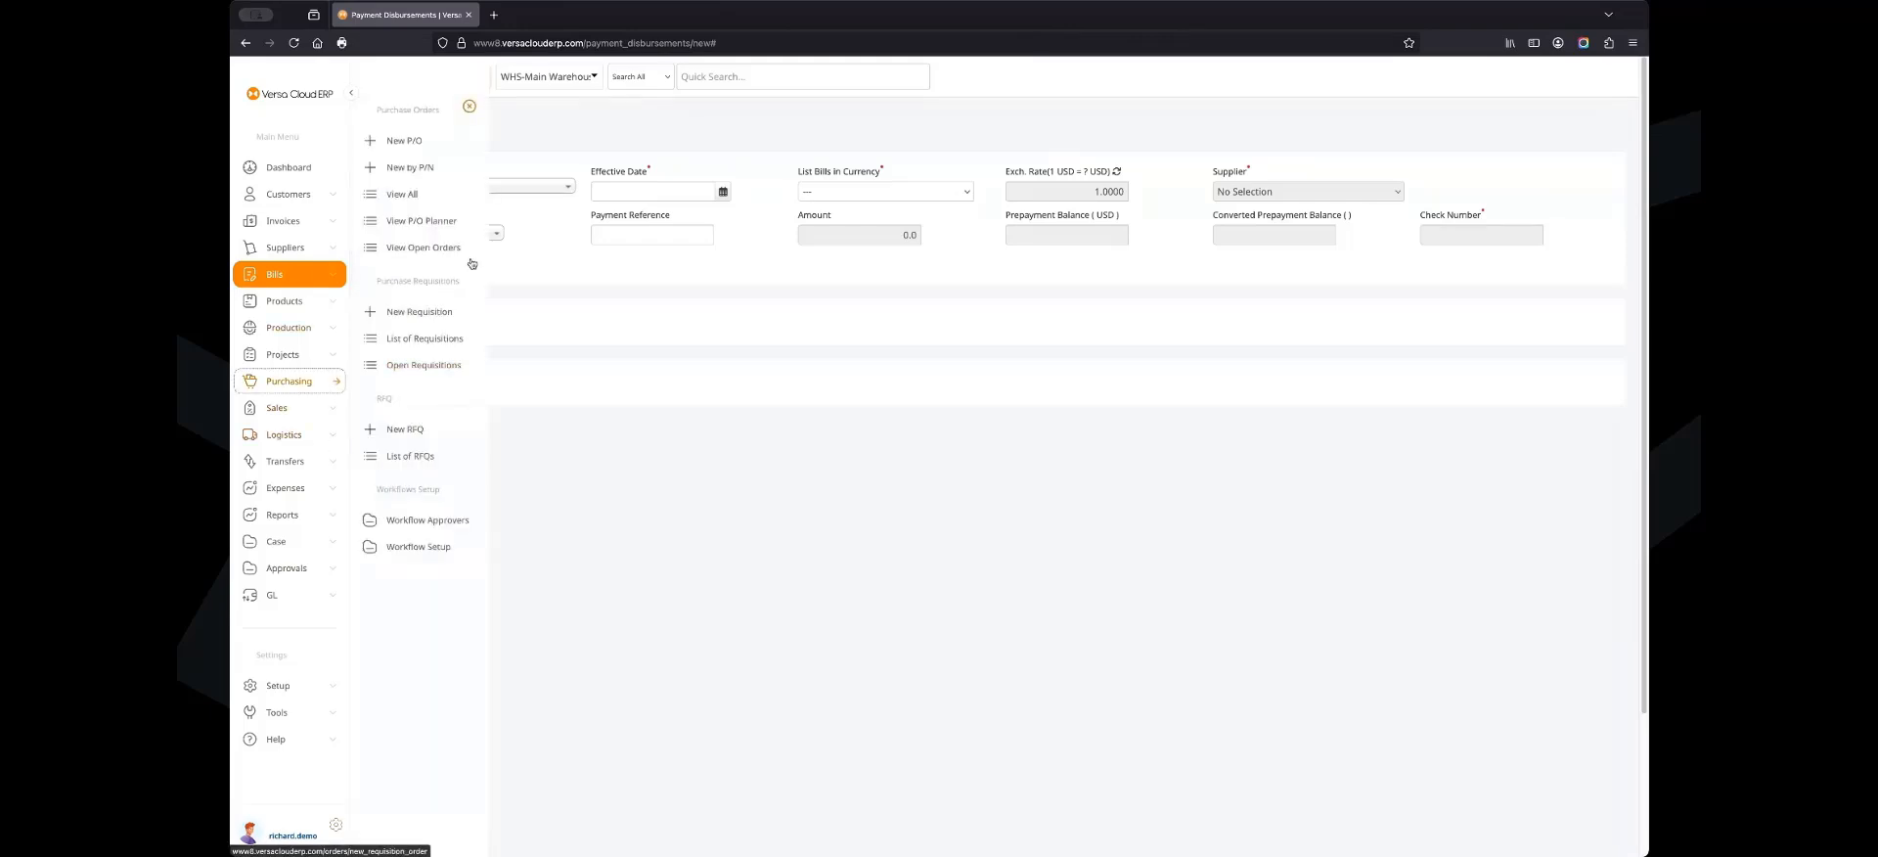
click(442, 222)
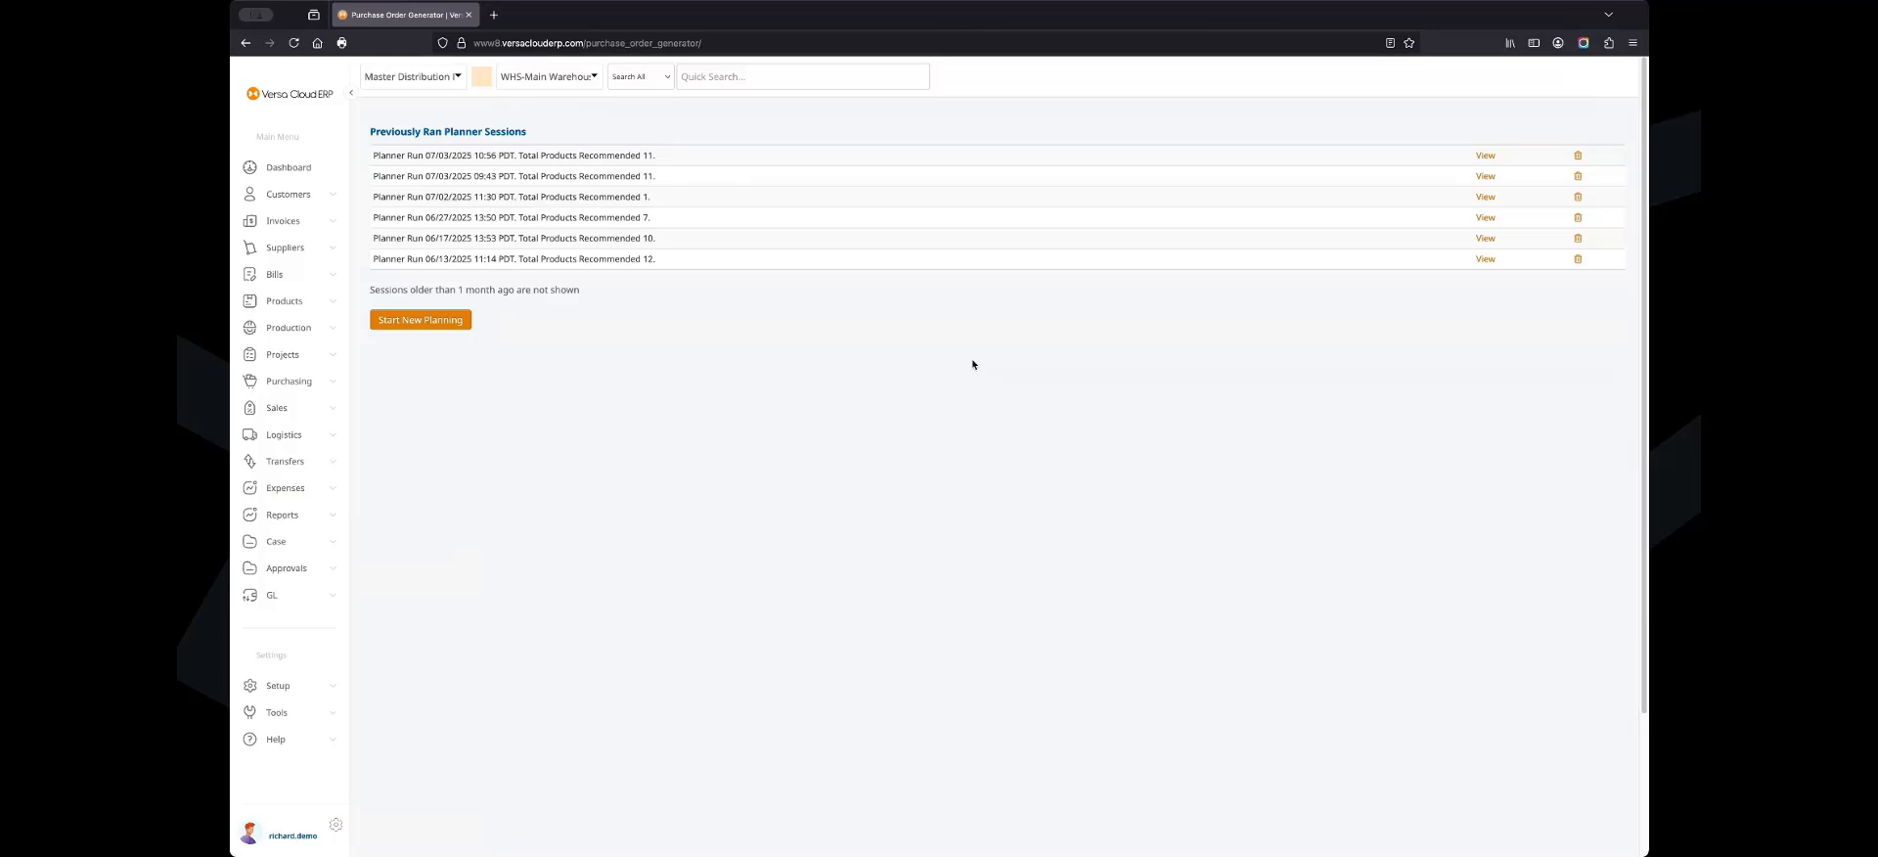
click(457, 328)
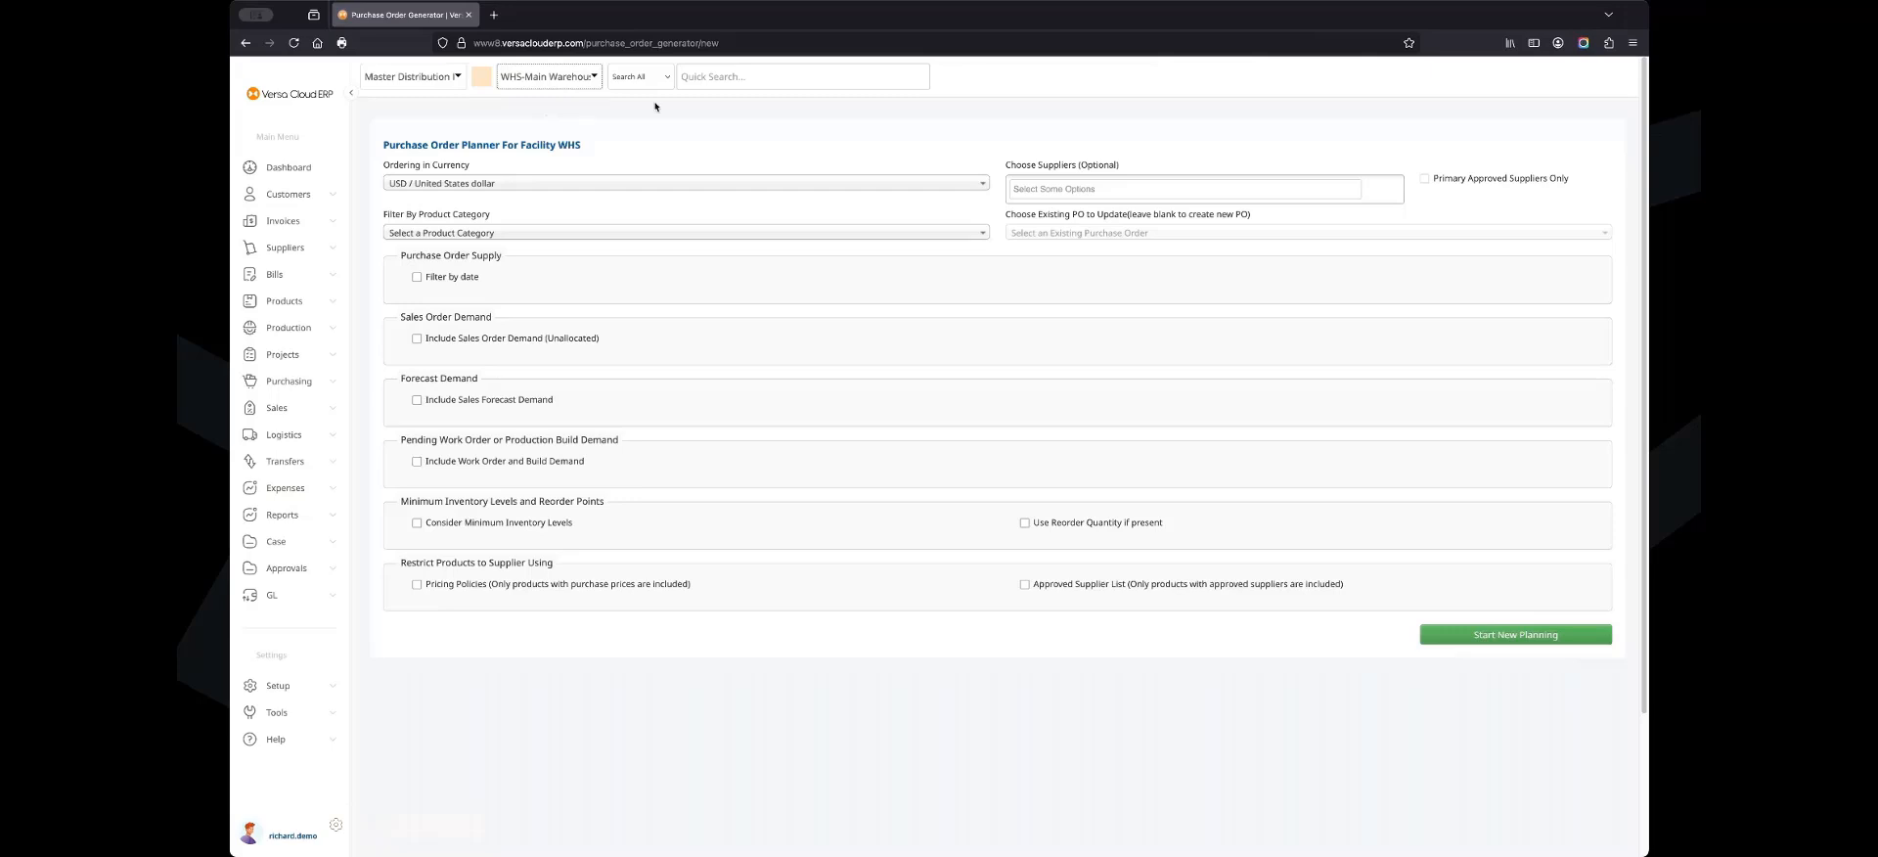
click(549, 111)
click(418, 338)
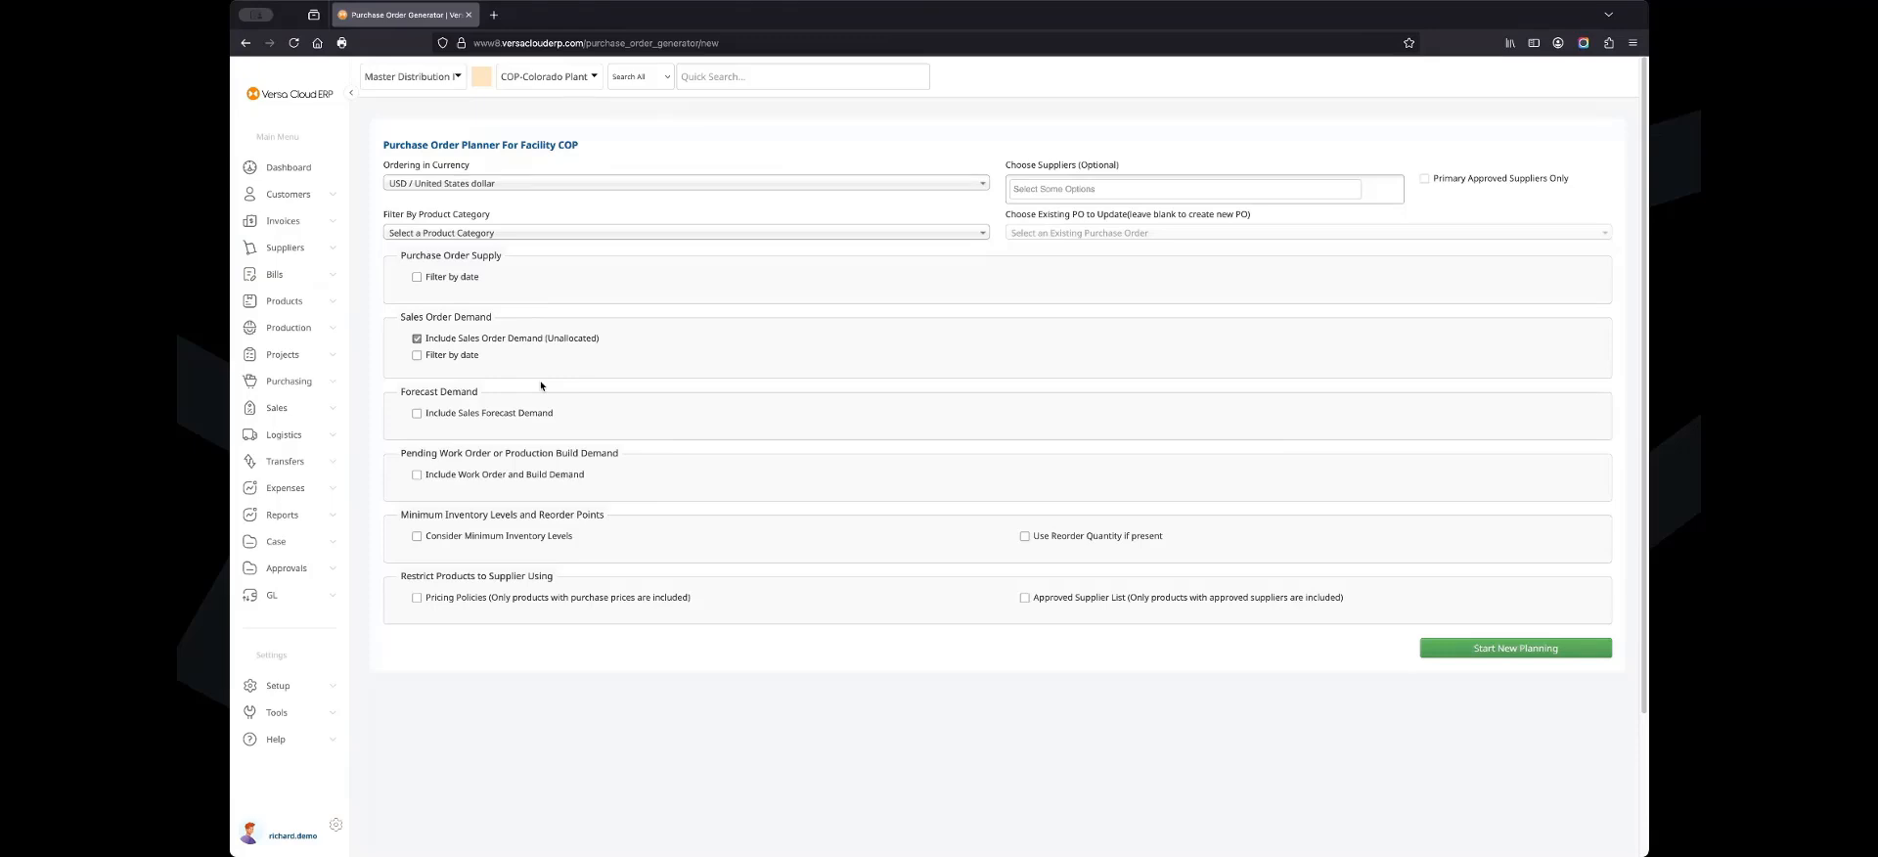
Try out the sales forecast demand option with lead time and the work order and build demand option, and clear both.
click(491, 414)
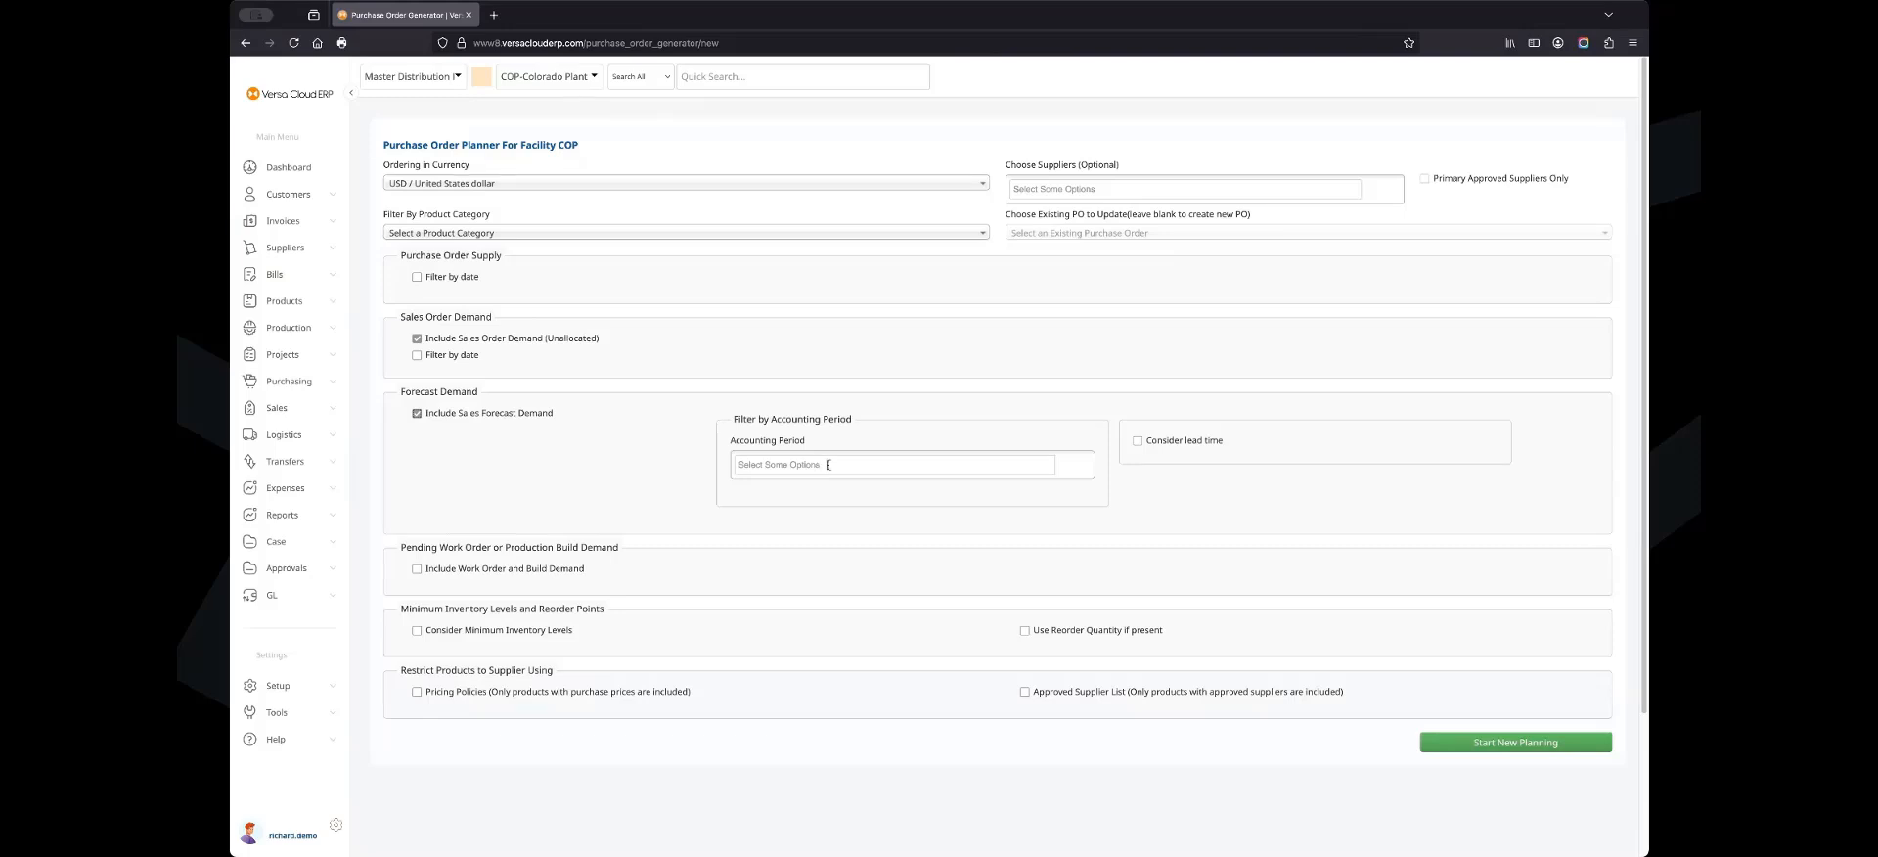
click(1189, 442)
click(525, 415)
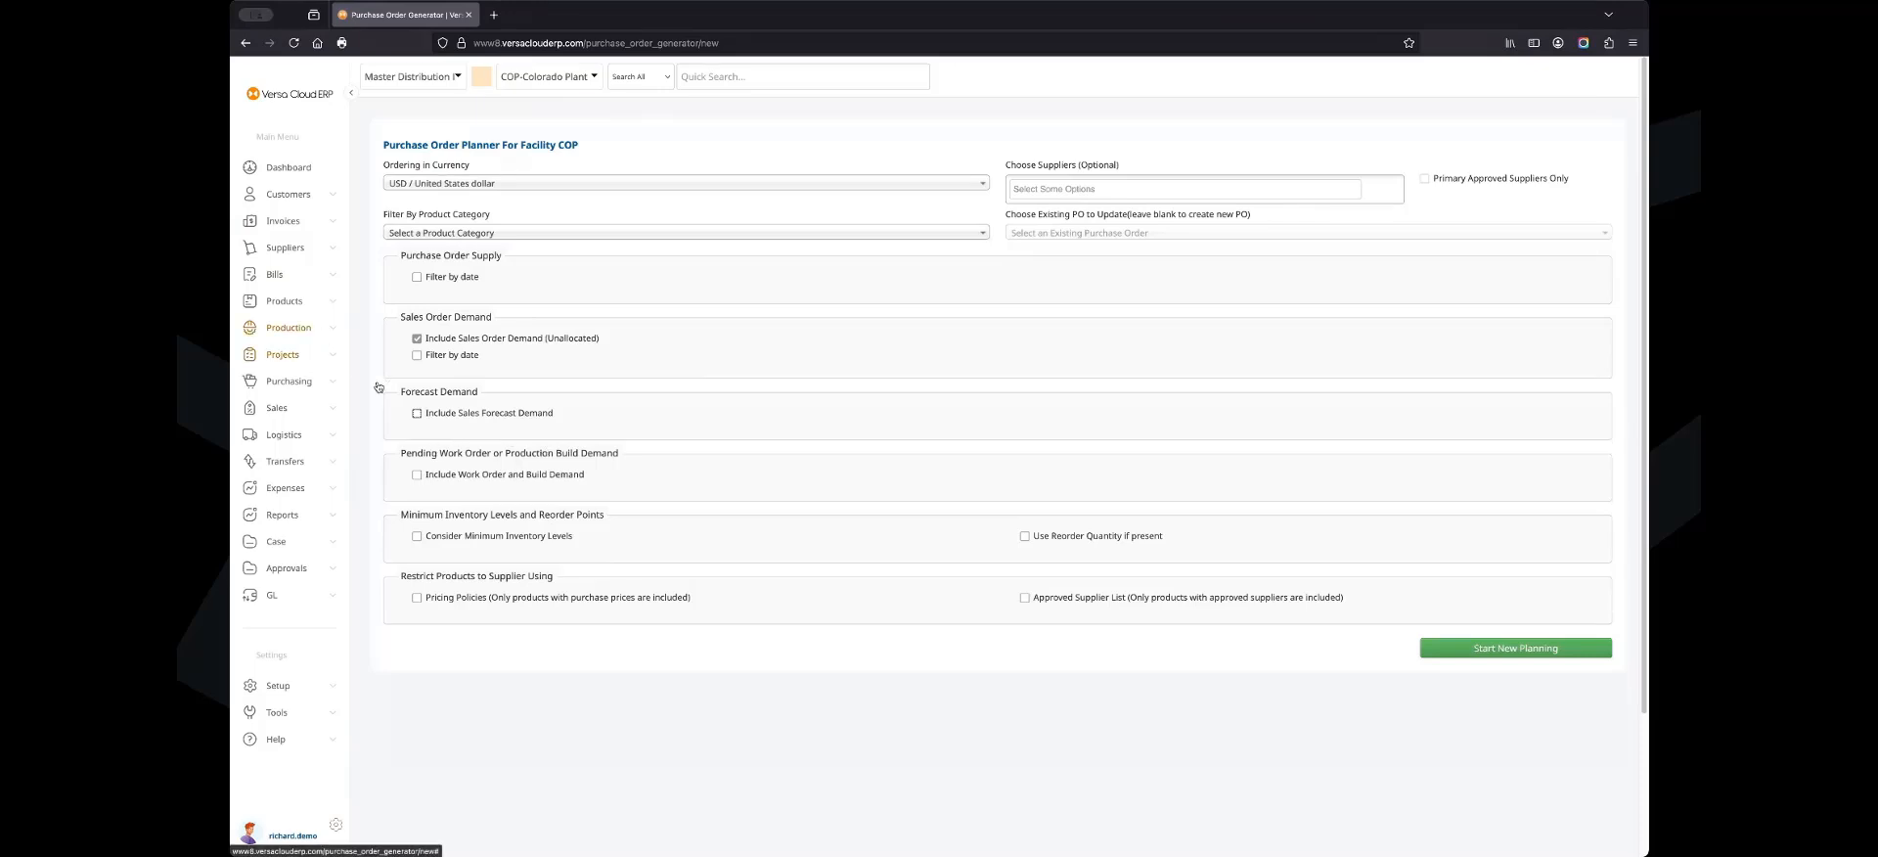
click(492, 478)
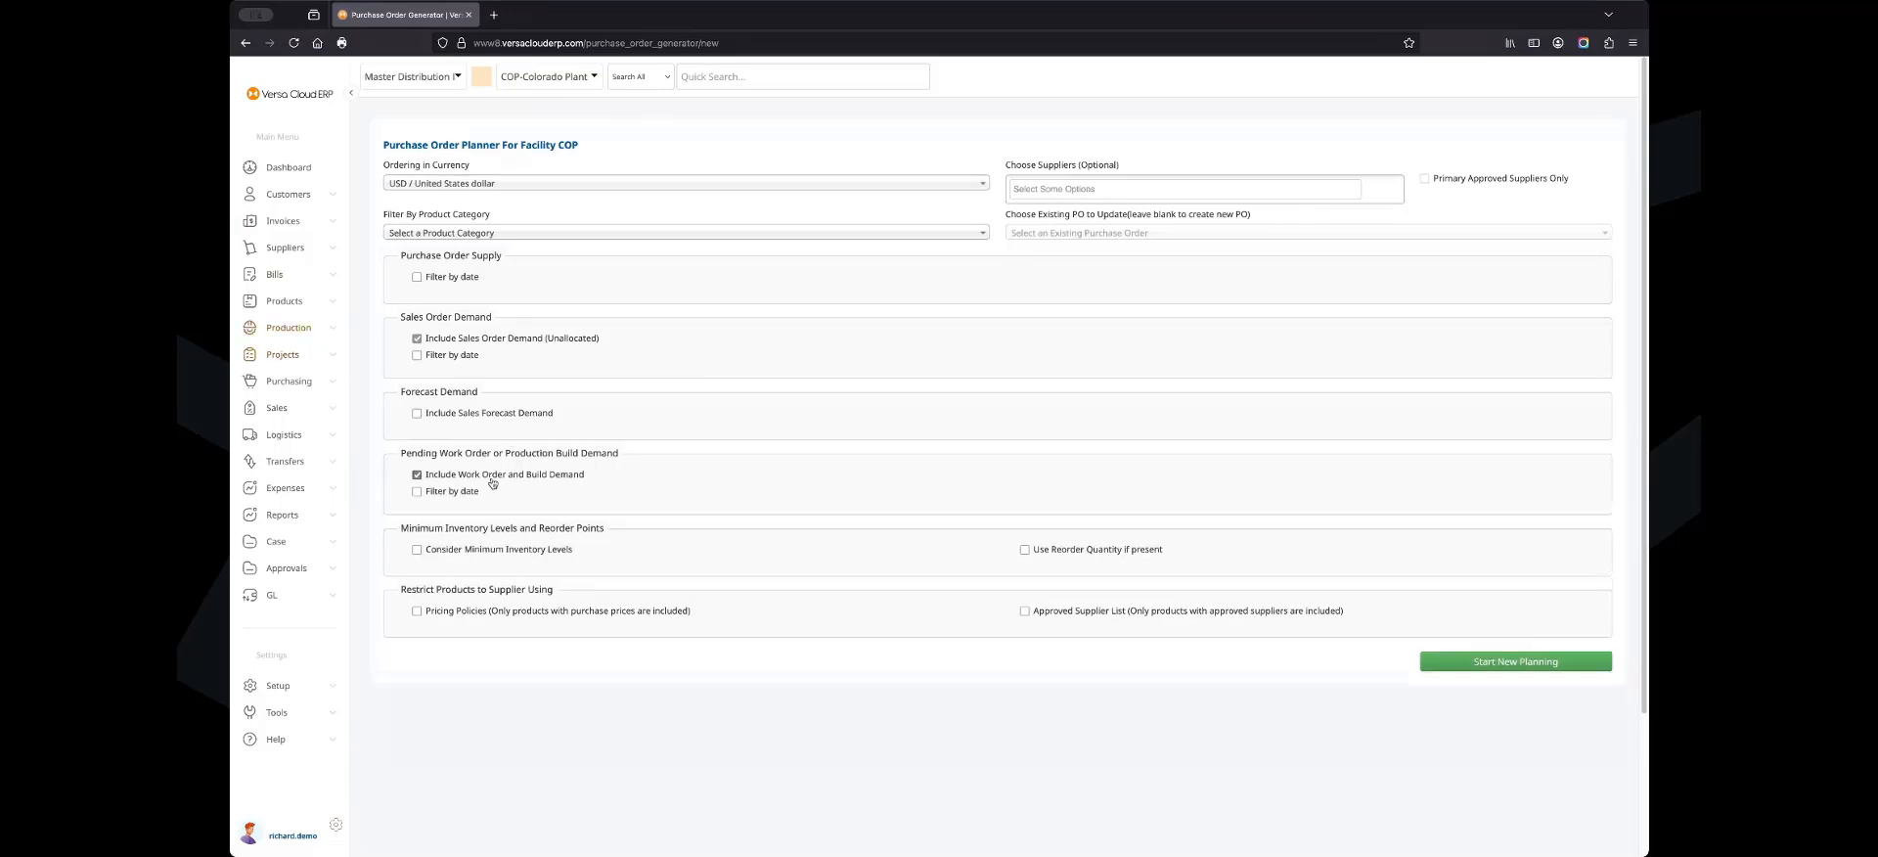
click(546, 476)
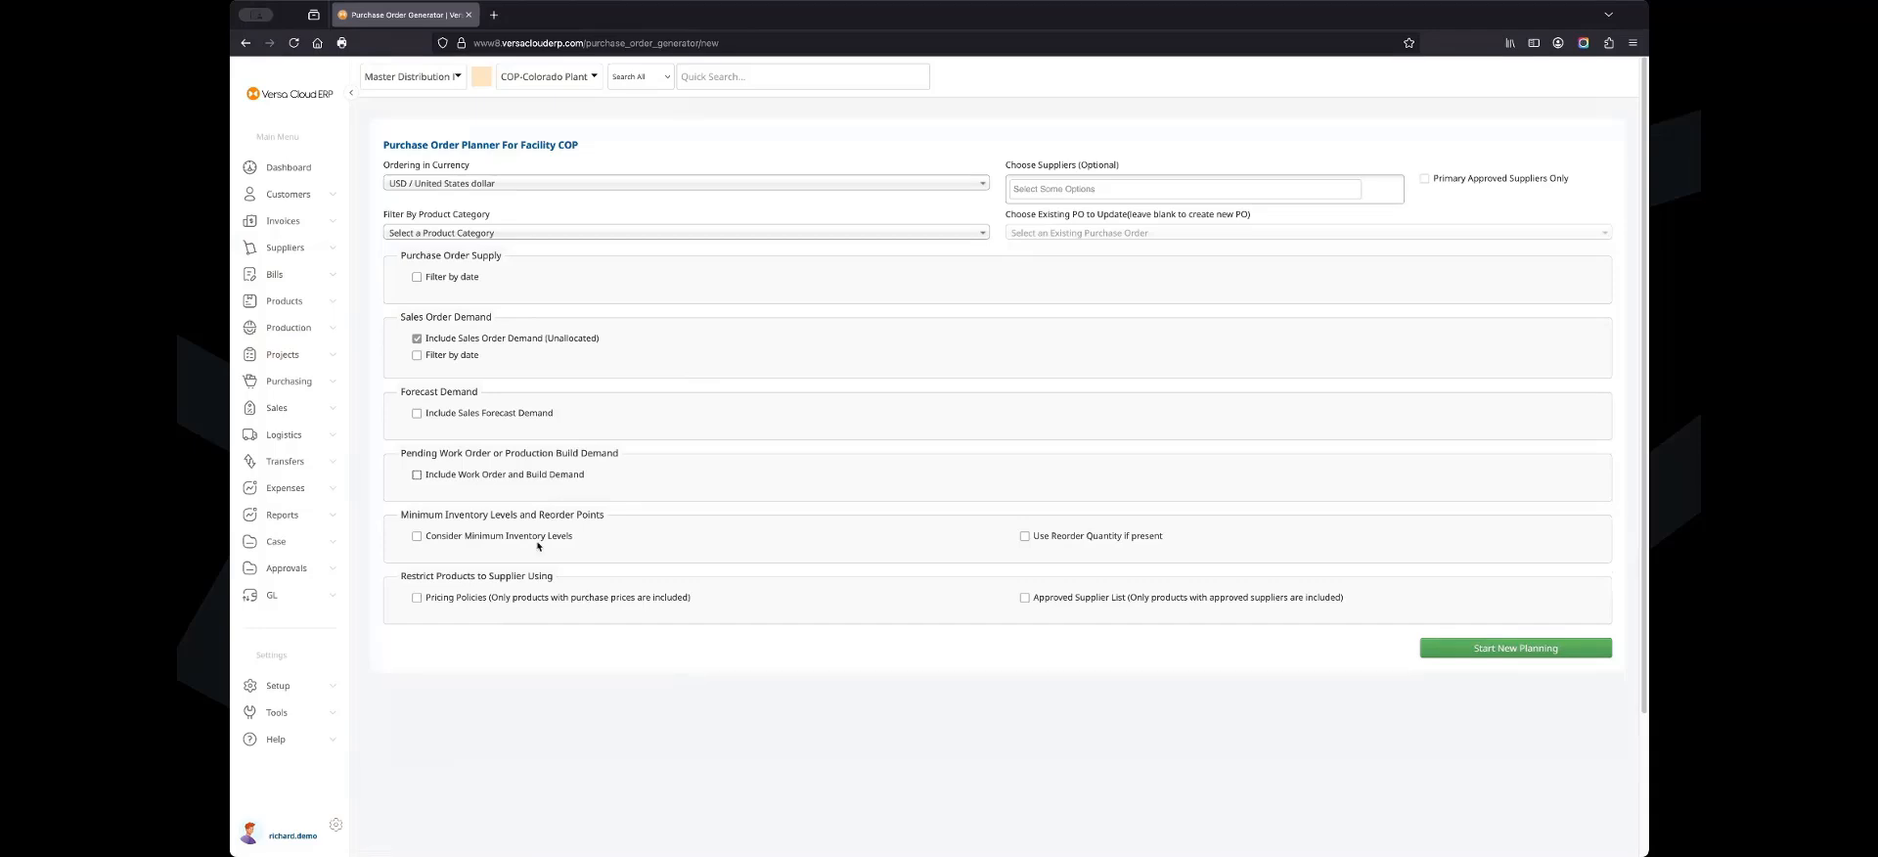
Run the planning using reorder quantities if present and restricting products to the approved supplier list.
drag(433, 516, 598, 583)
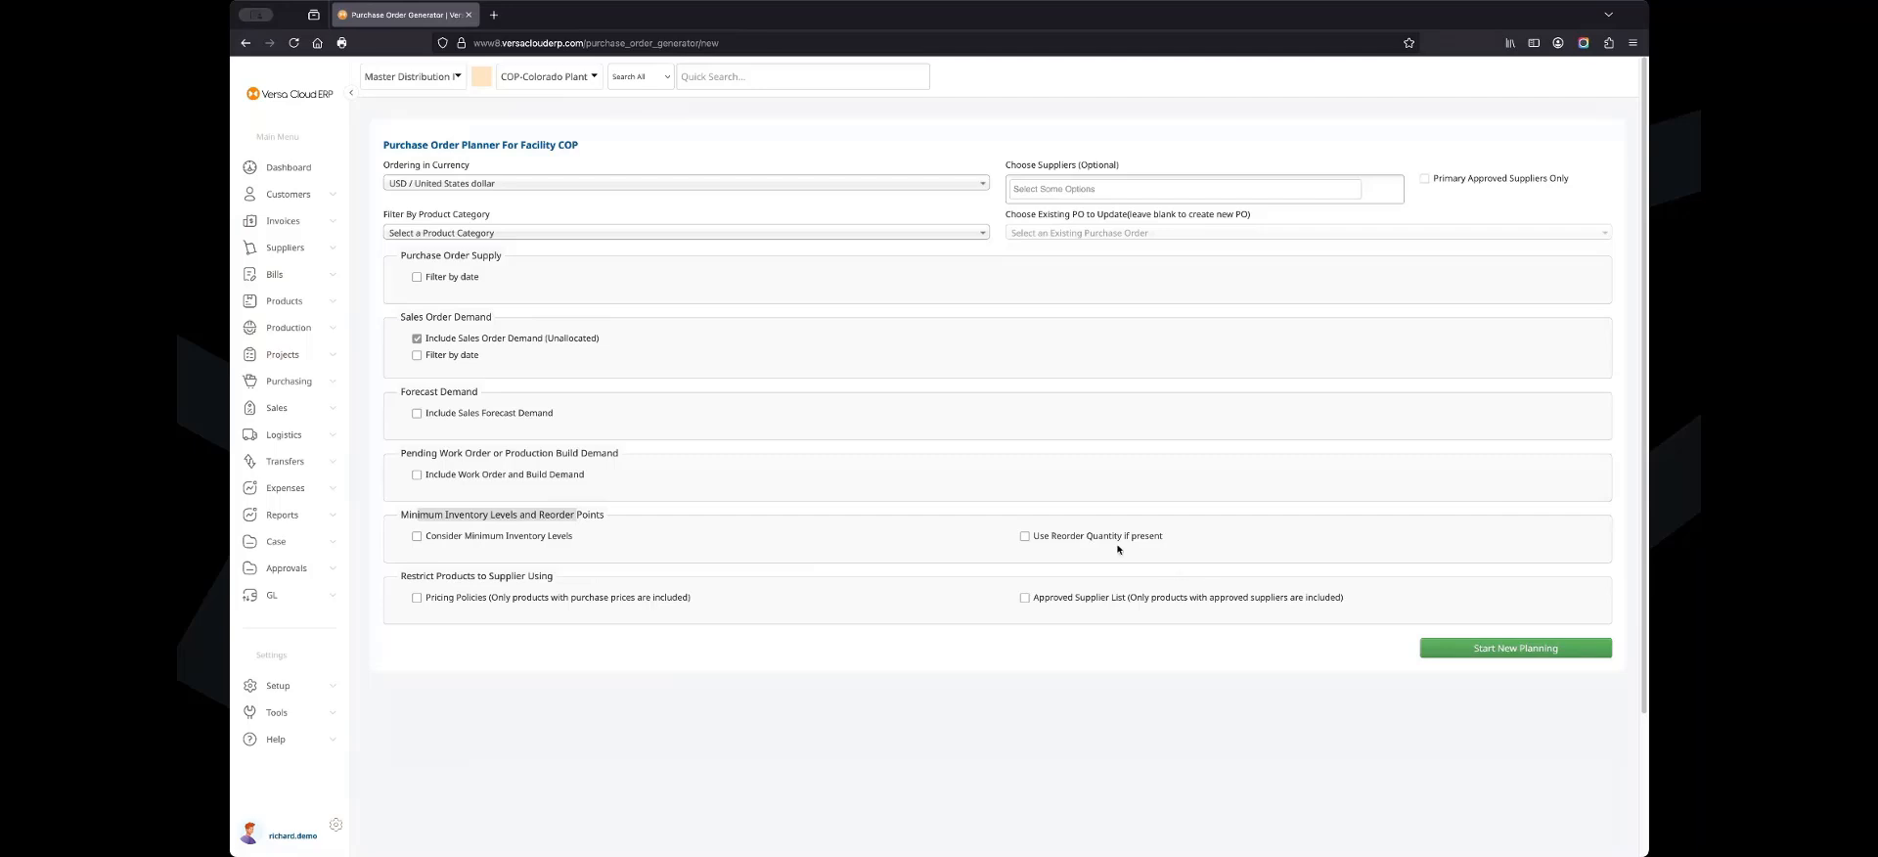
click(1063, 539)
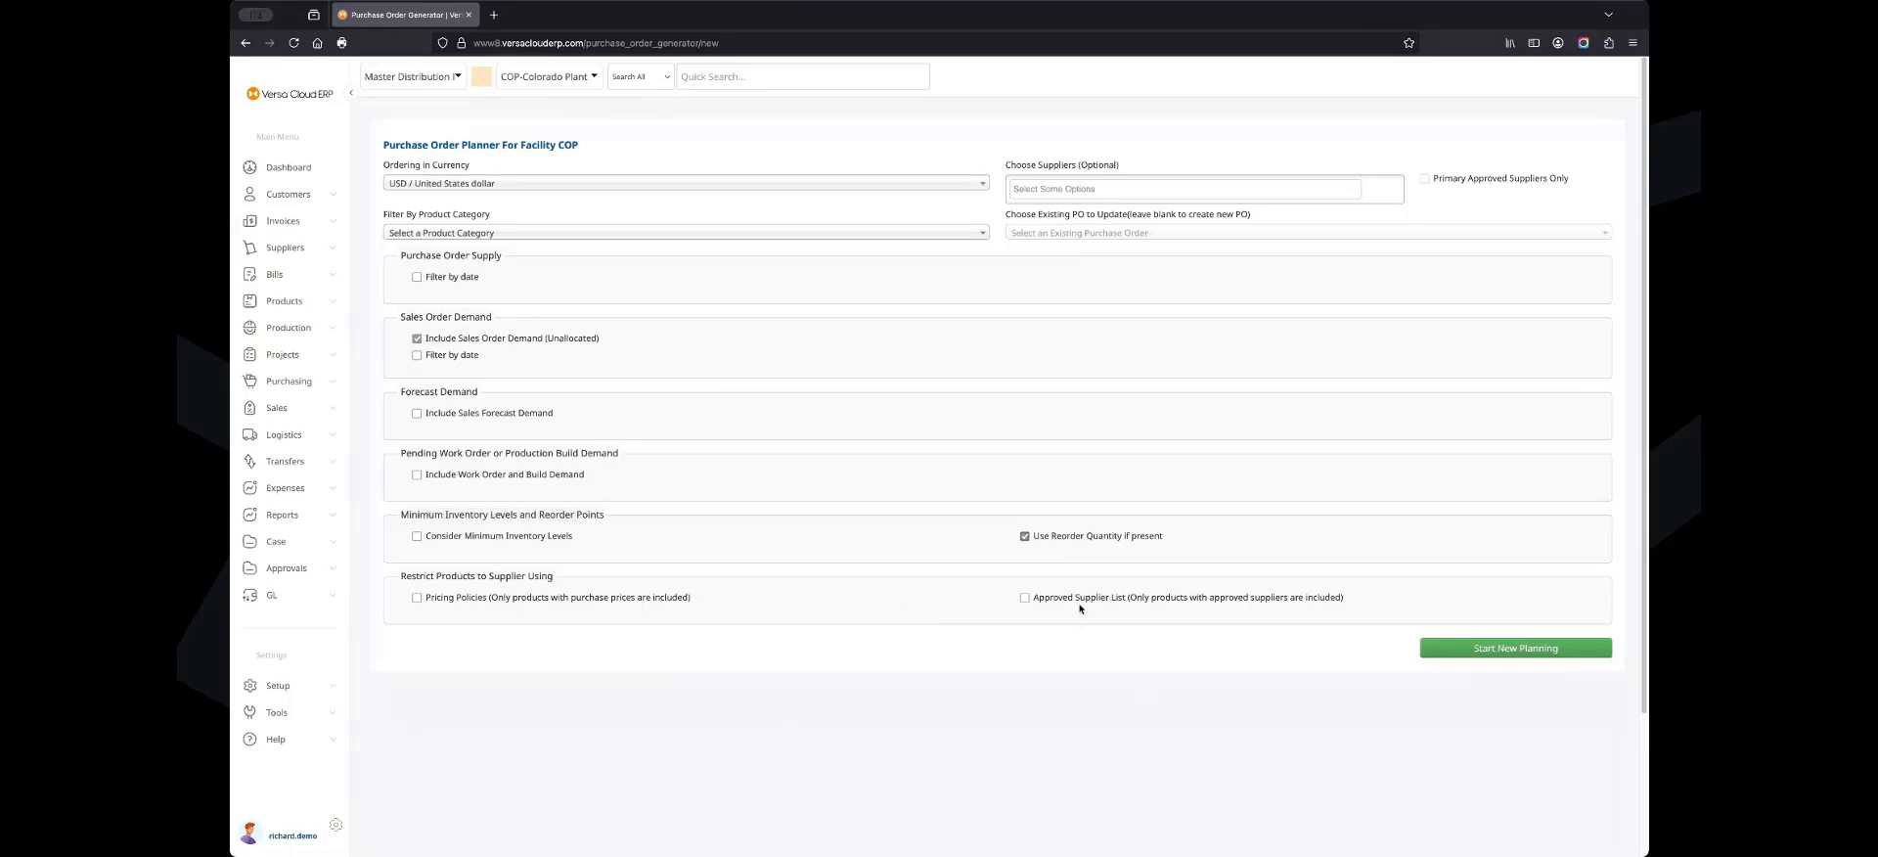
click(1032, 600)
click(1536, 647)
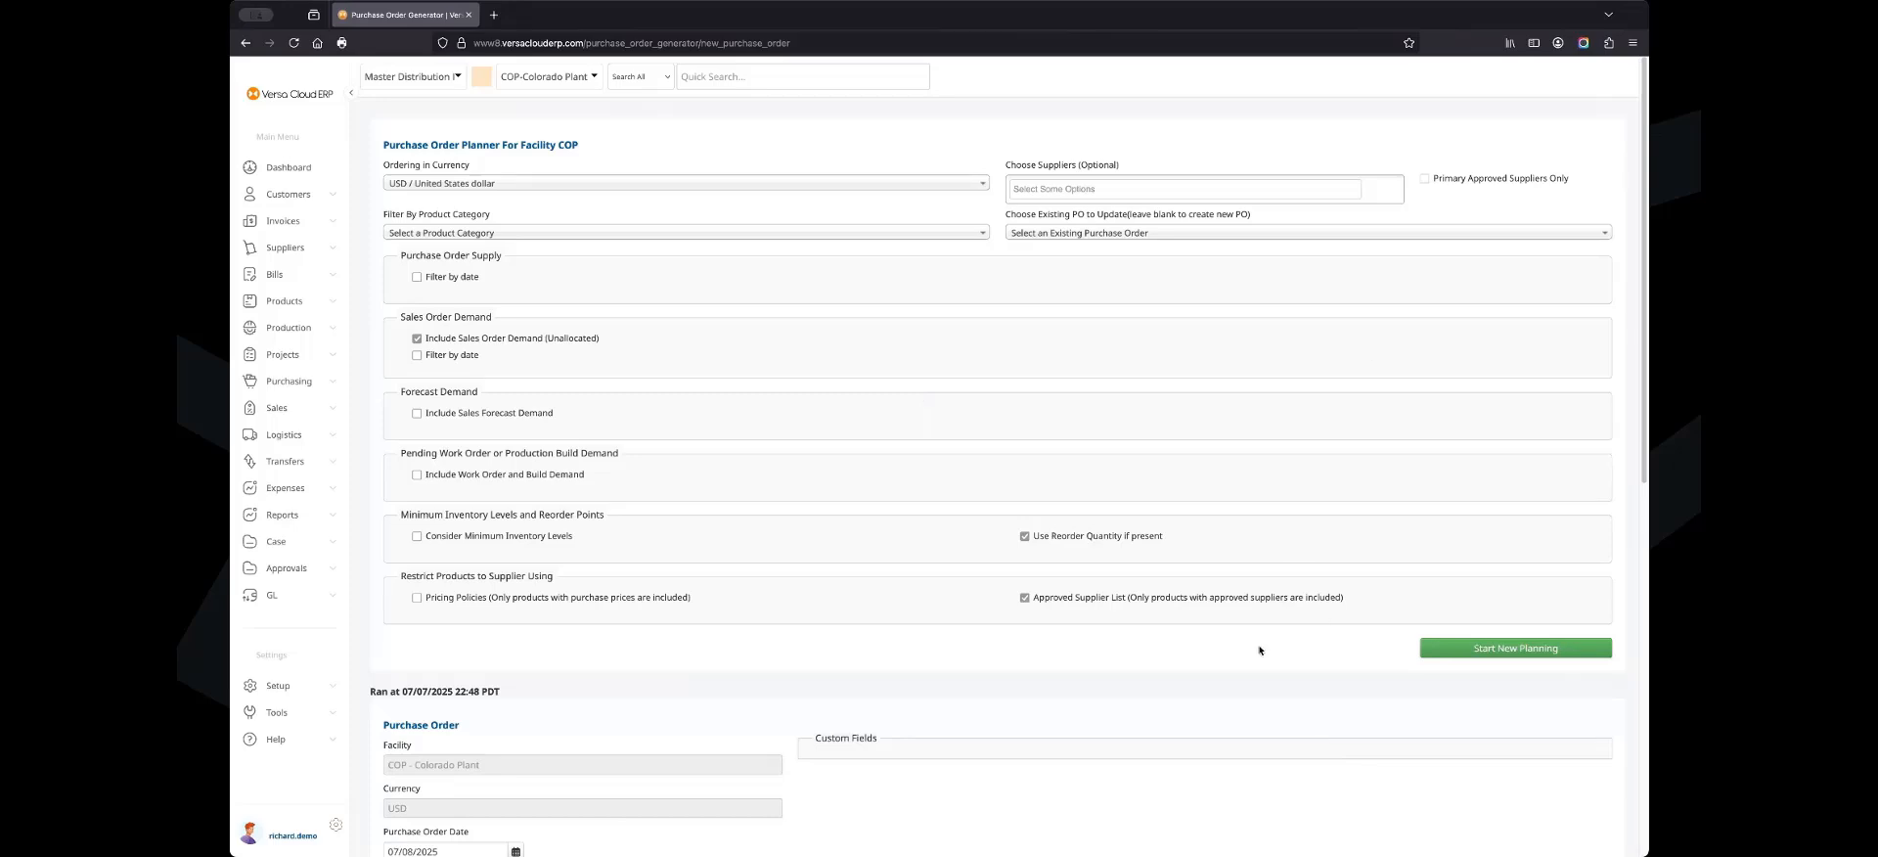
scroll(1259, 658, down, 3)
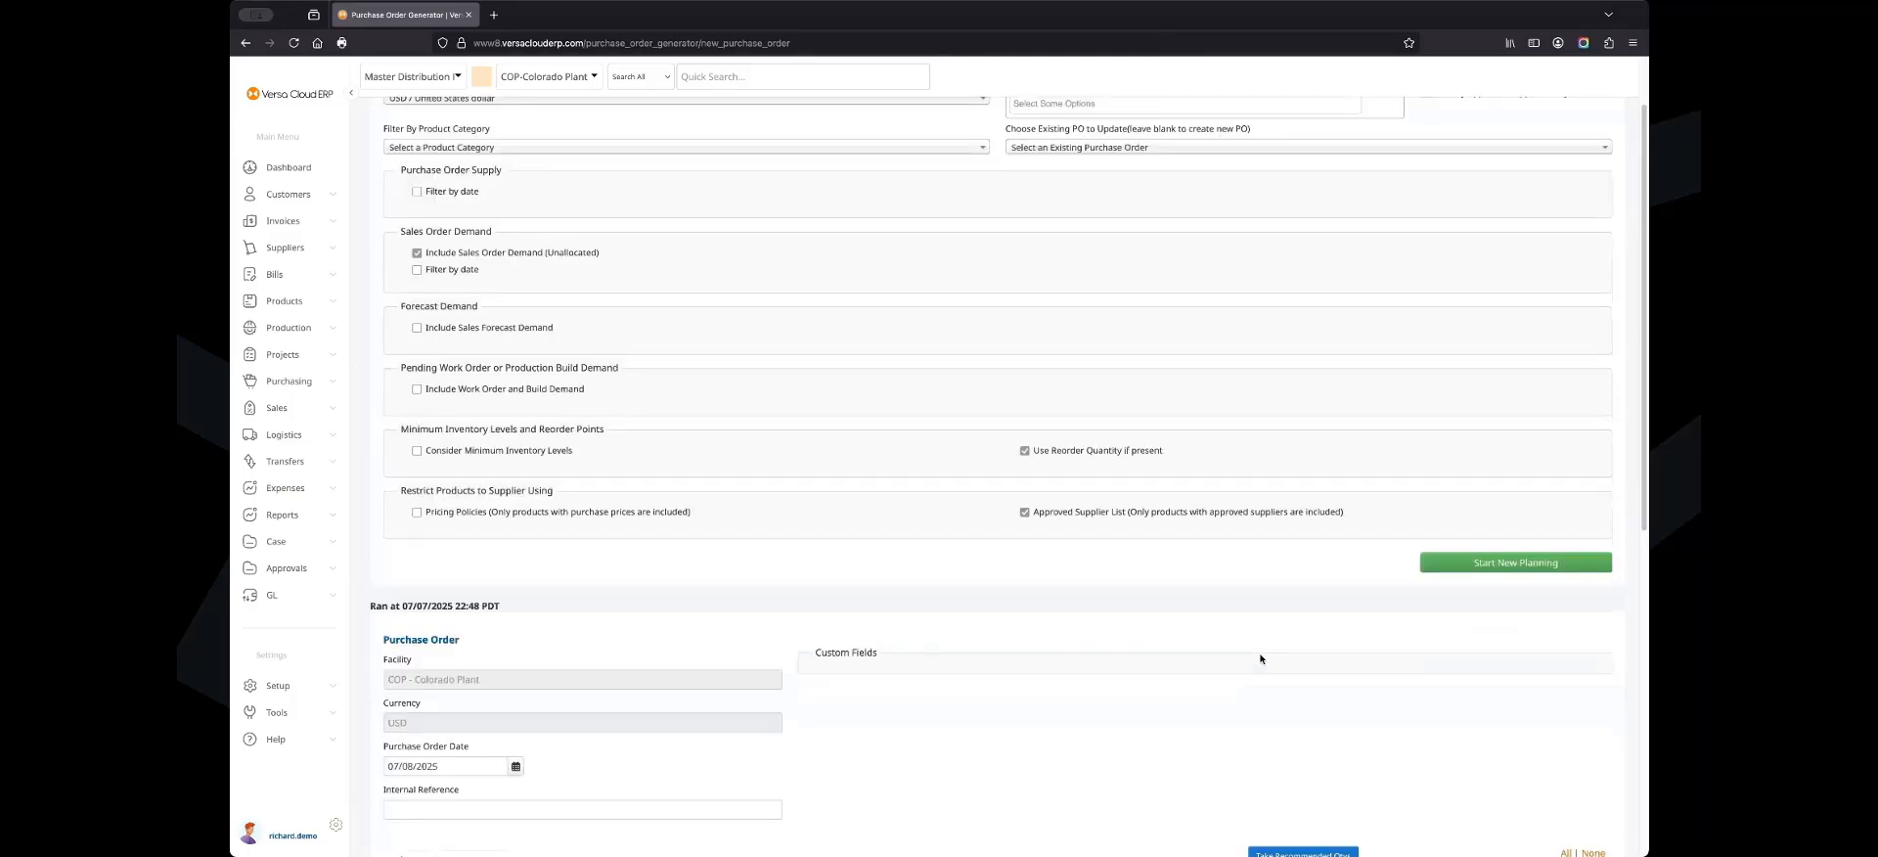
Review the planning results, examining the recommended quantities for the mattress topper and the knee pads against reorder levels and unallocated sales orders.
scroll(1260, 658, down, 3)
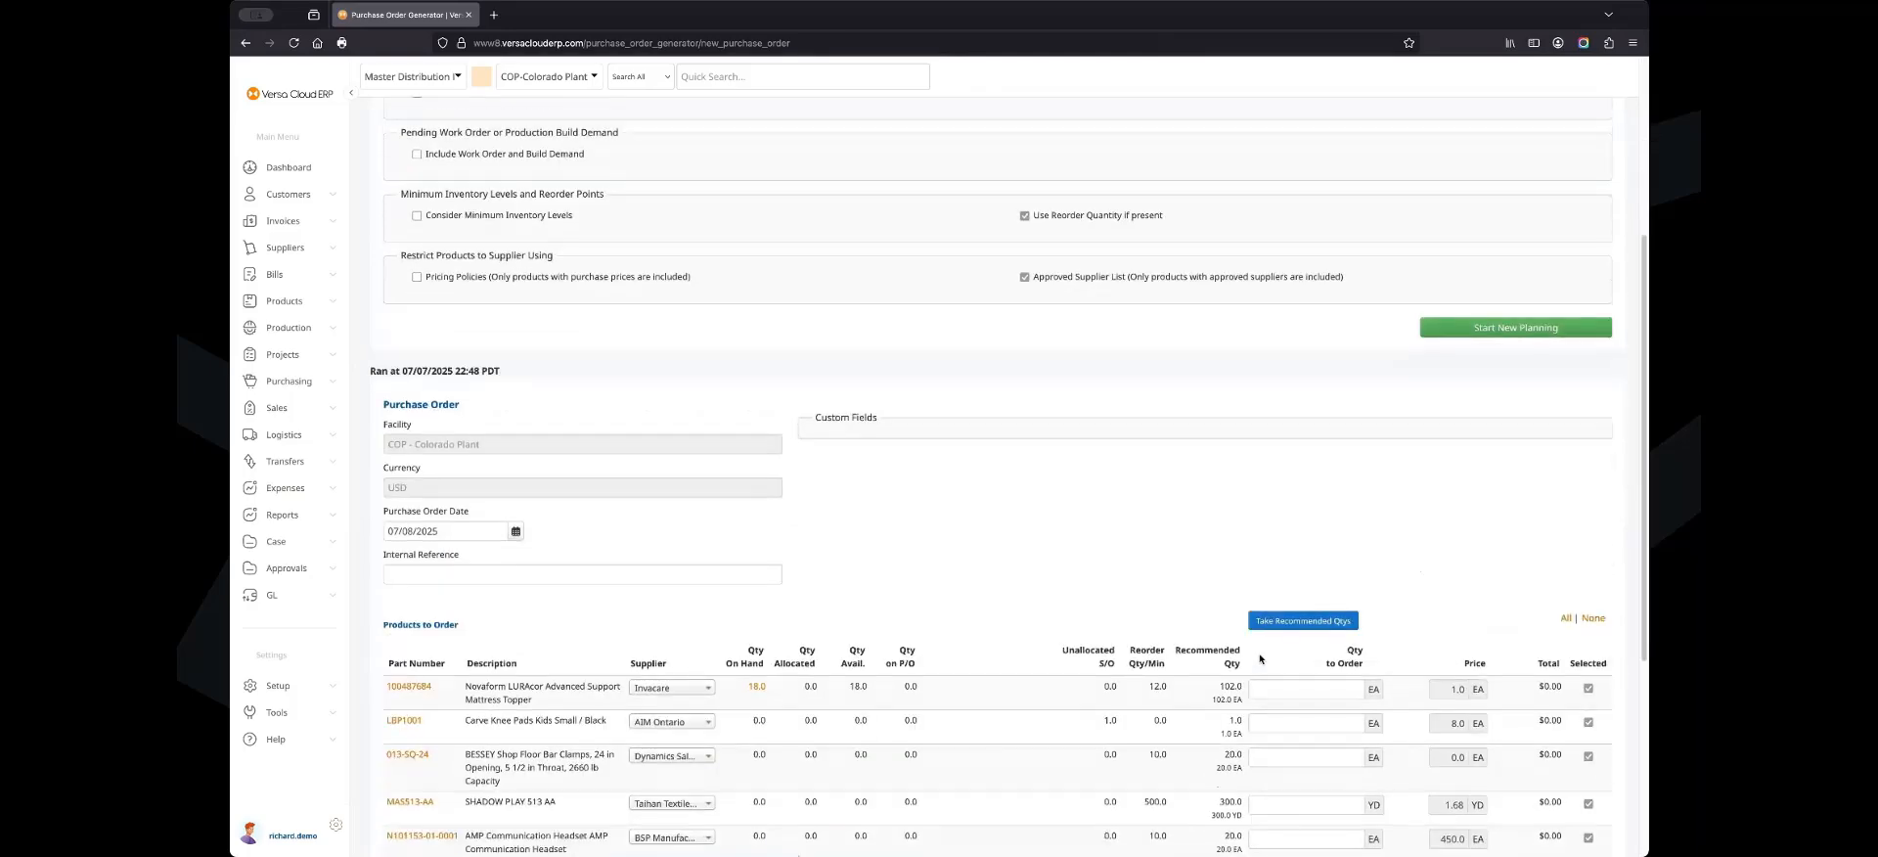
scroll(1221, 650, up, 3)
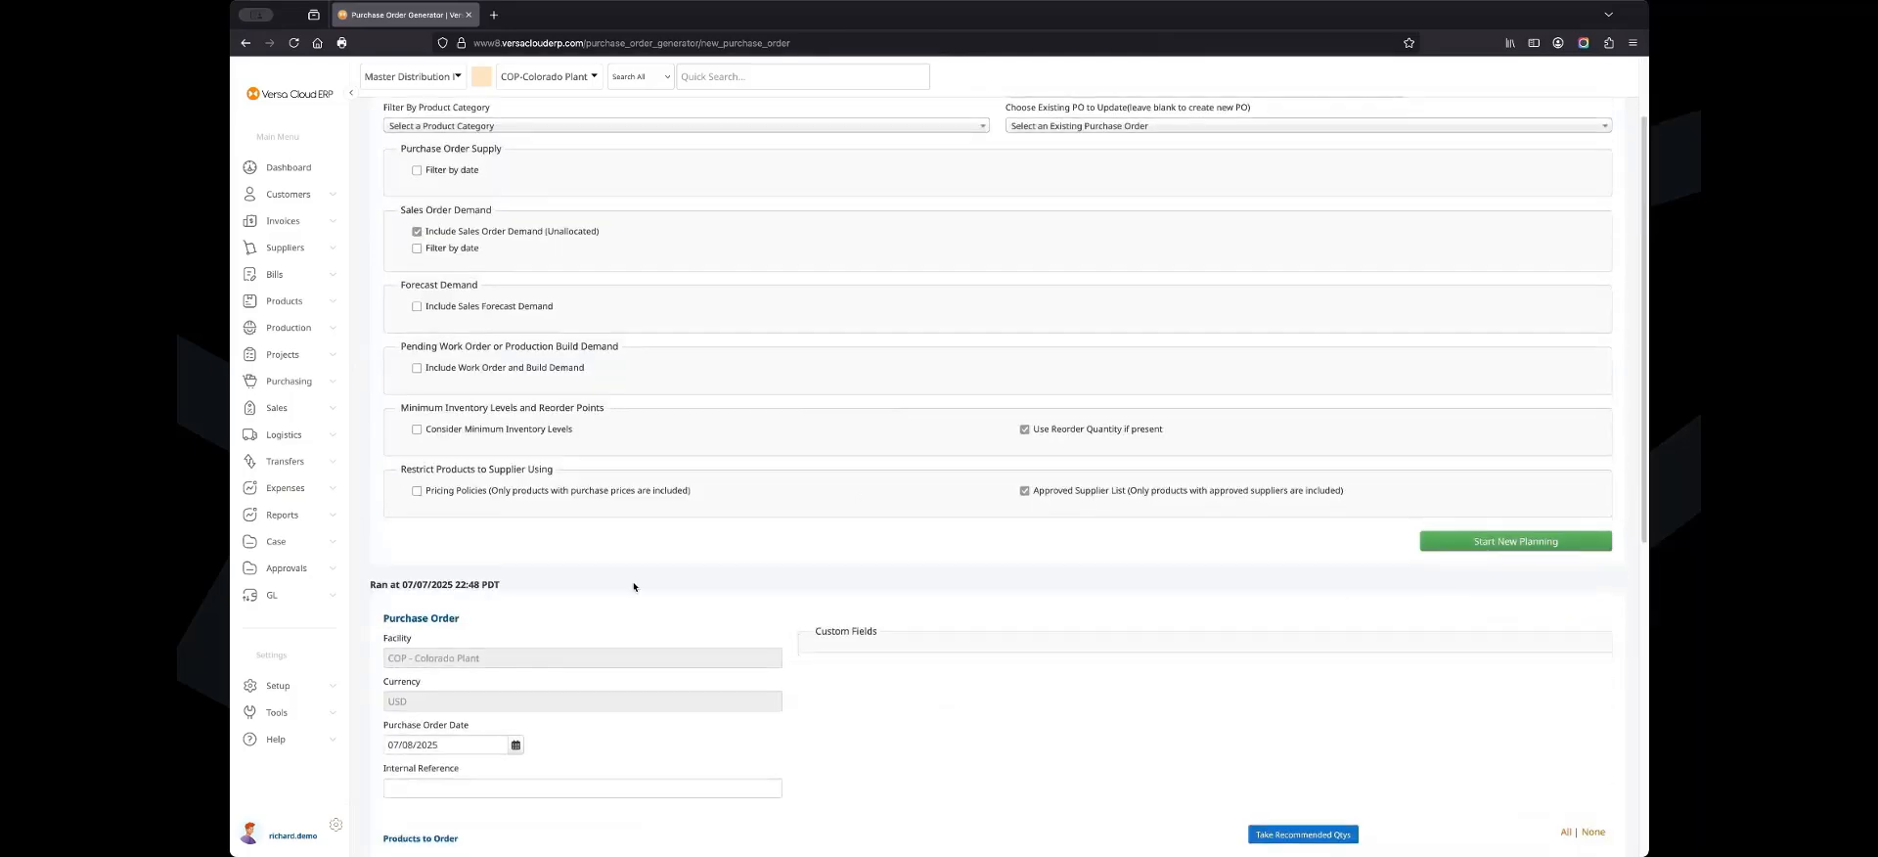
scroll(634, 587, down, 2)
scroll(691, 637, down, 2)
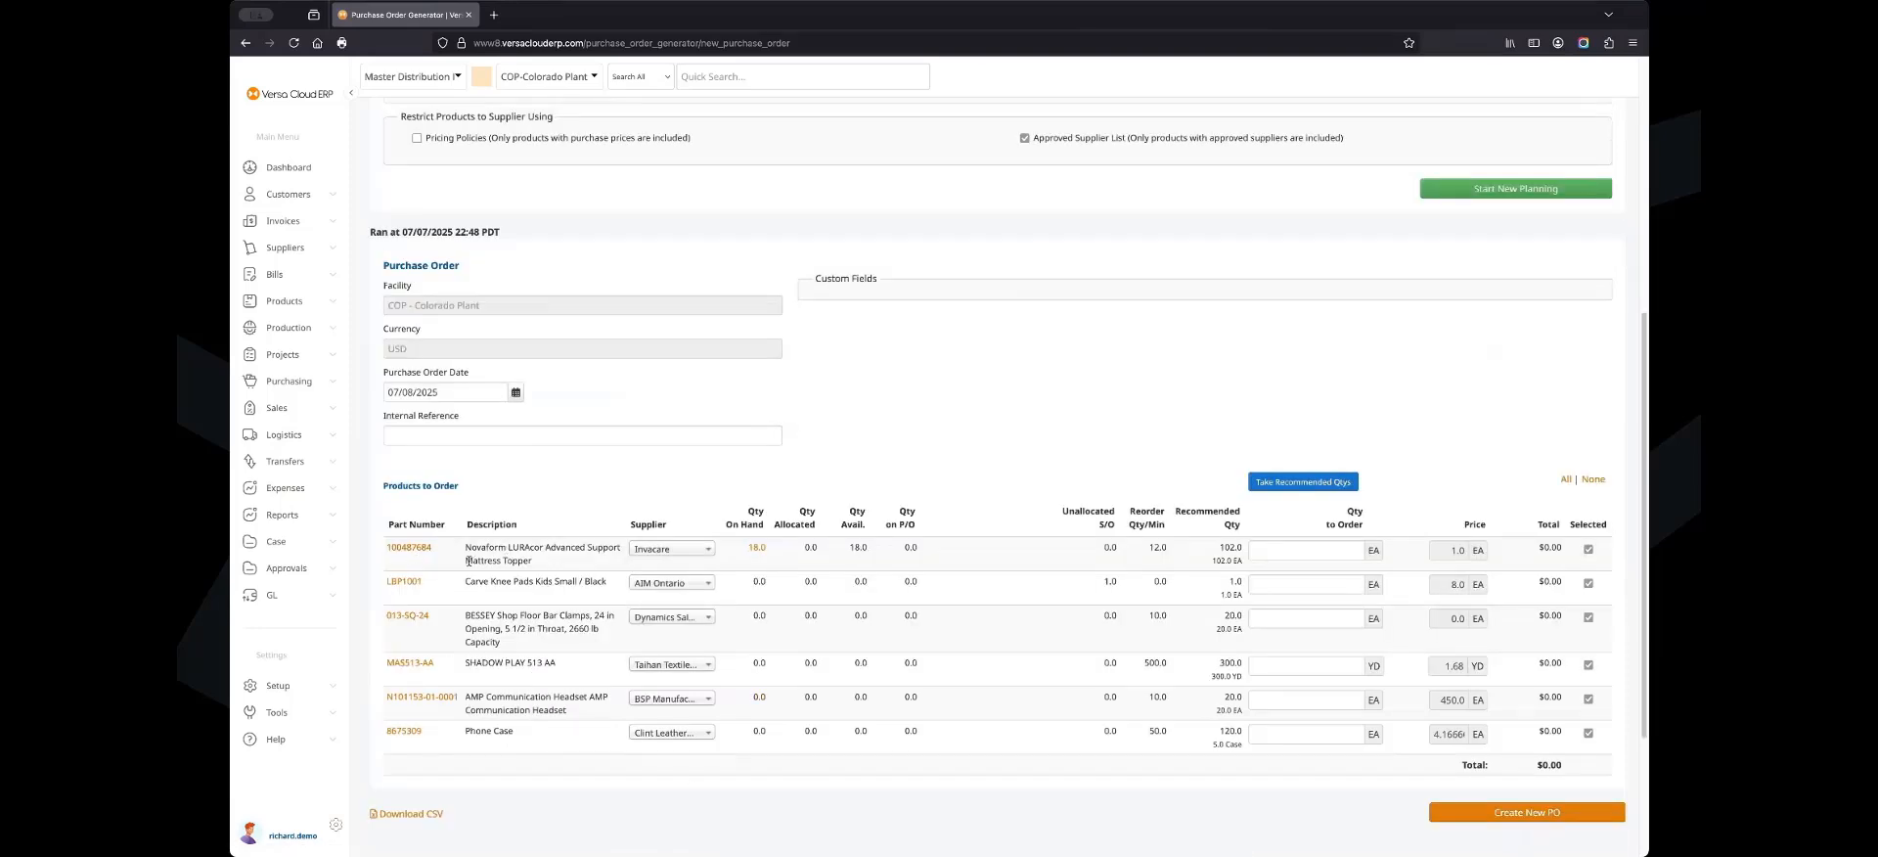
drag(467, 550, 529, 557)
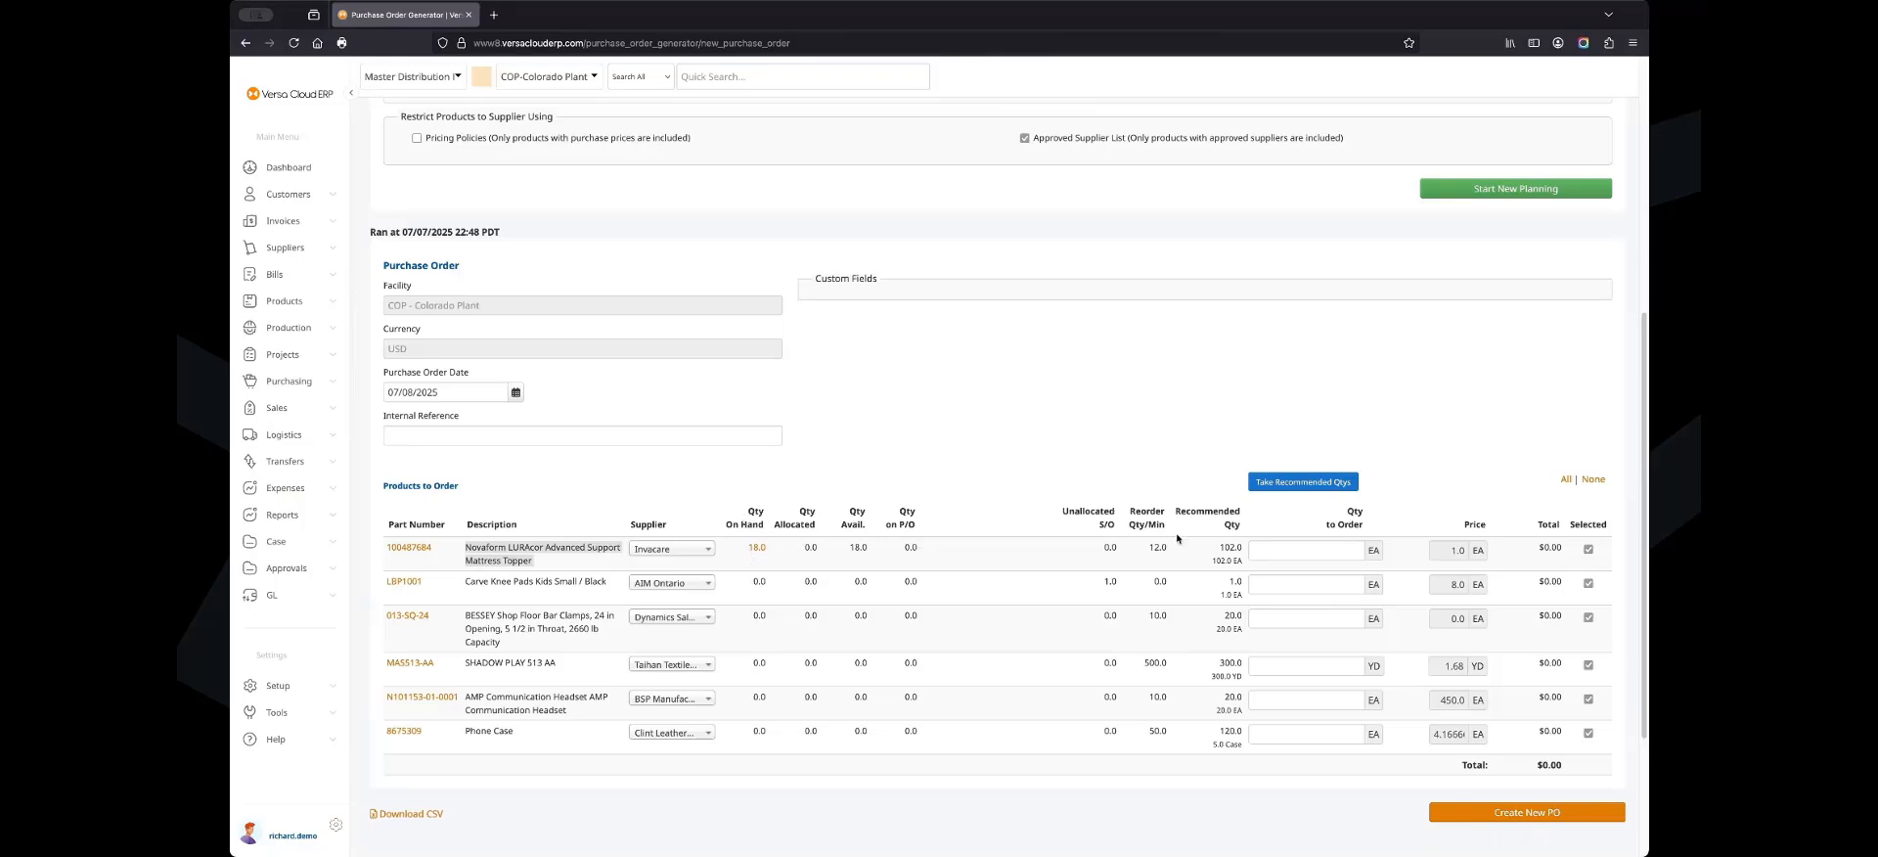
drag(1181, 507, 1259, 534)
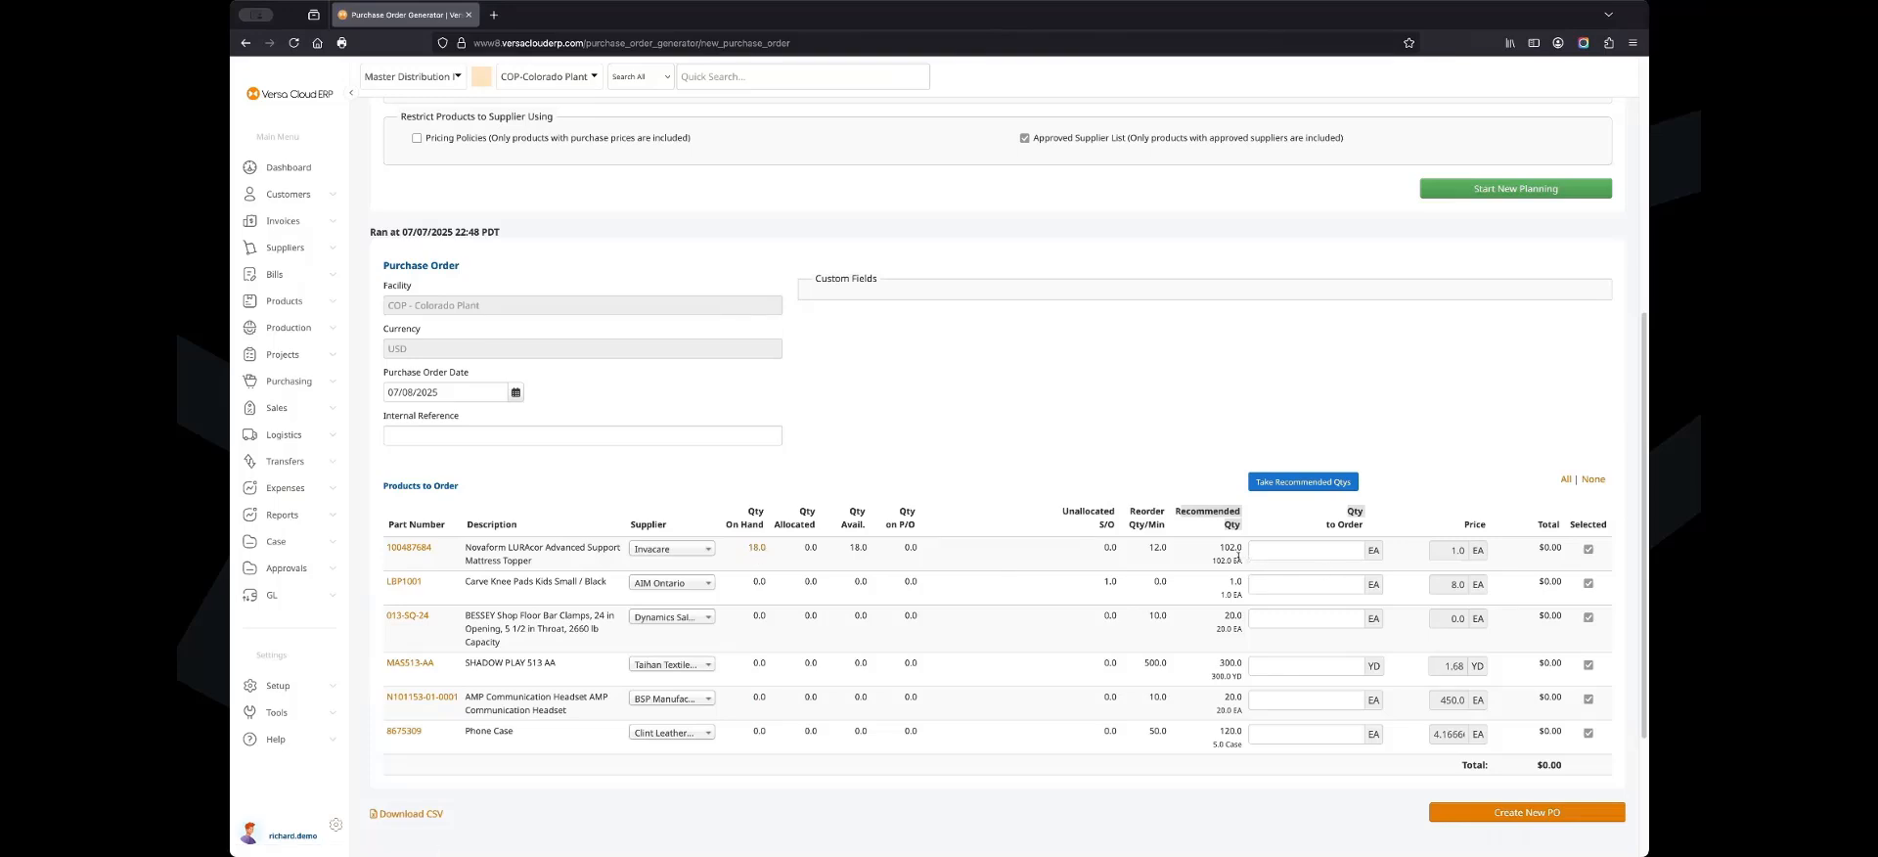
drag(1221, 548, 1264, 553)
drag(1229, 583, 1239, 582)
drag(1103, 579, 1116, 577)
drag(1176, 509, 1237, 536)
Create new purchase orders at the recommended quantities, leaving out the BESSEY bar clamps, SHADOW PLAY 513 AA, AMP Communication Headset and Phone Case.
click(1325, 484)
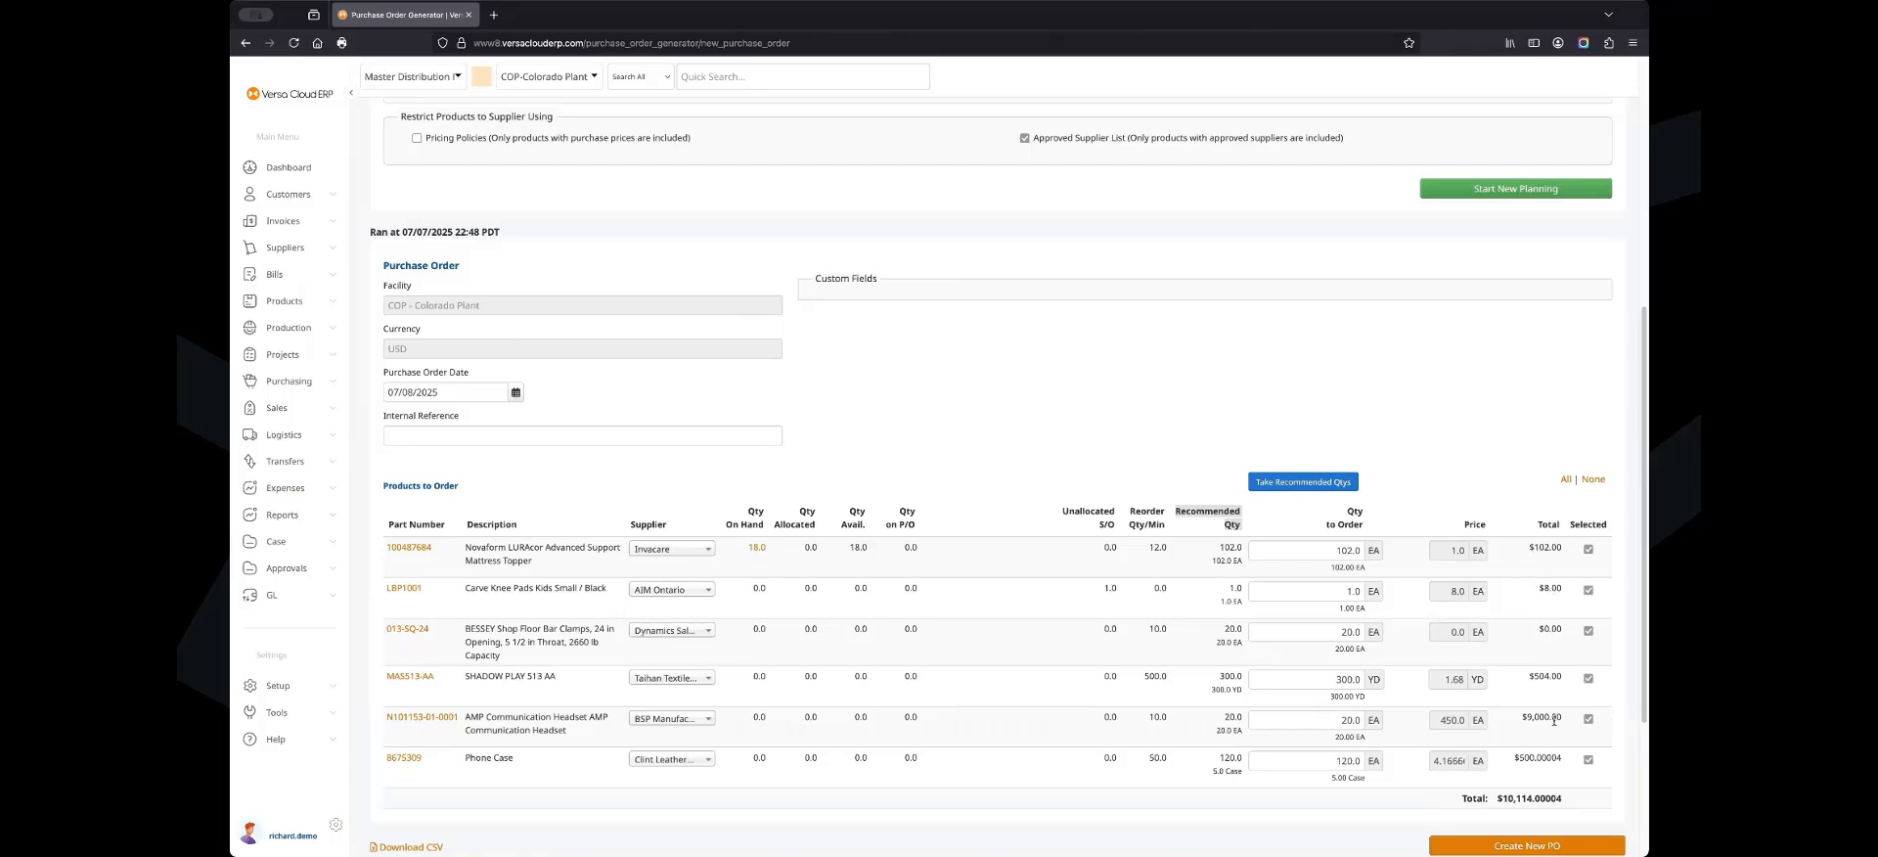
click(1589, 632)
click(1588, 678)
click(1589, 719)
click(1588, 759)
click(1561, 852)
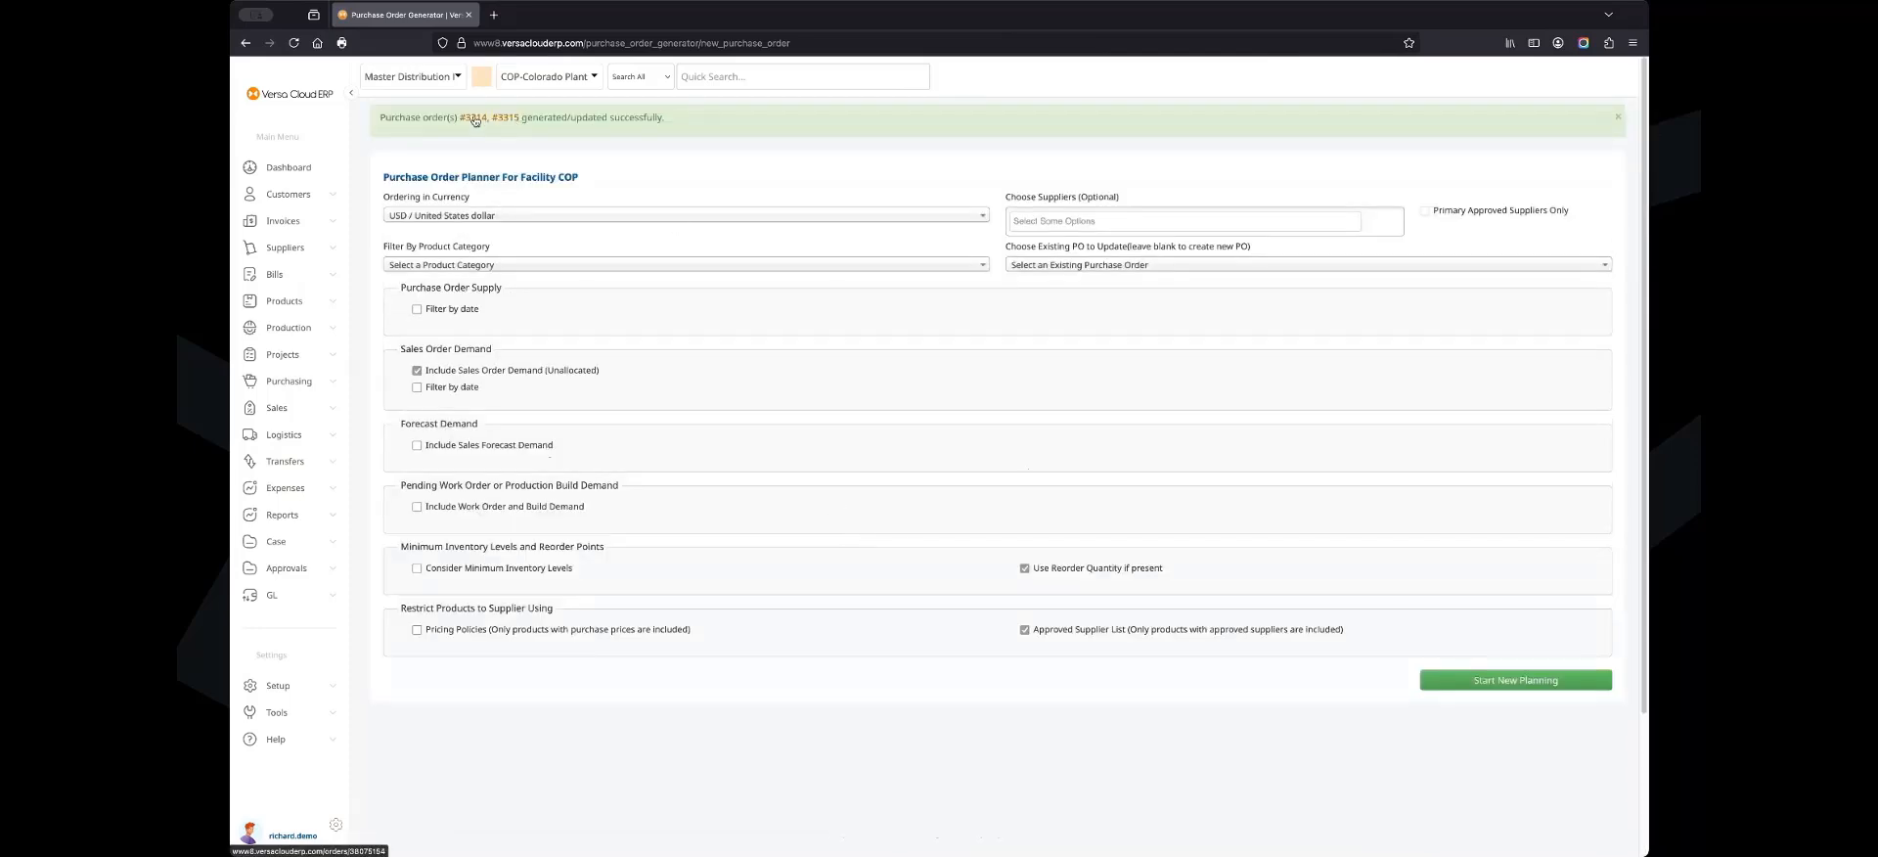
Open both generated purchase orders in separate browser tabs and view each one's order details.
middle_click(479, 118)
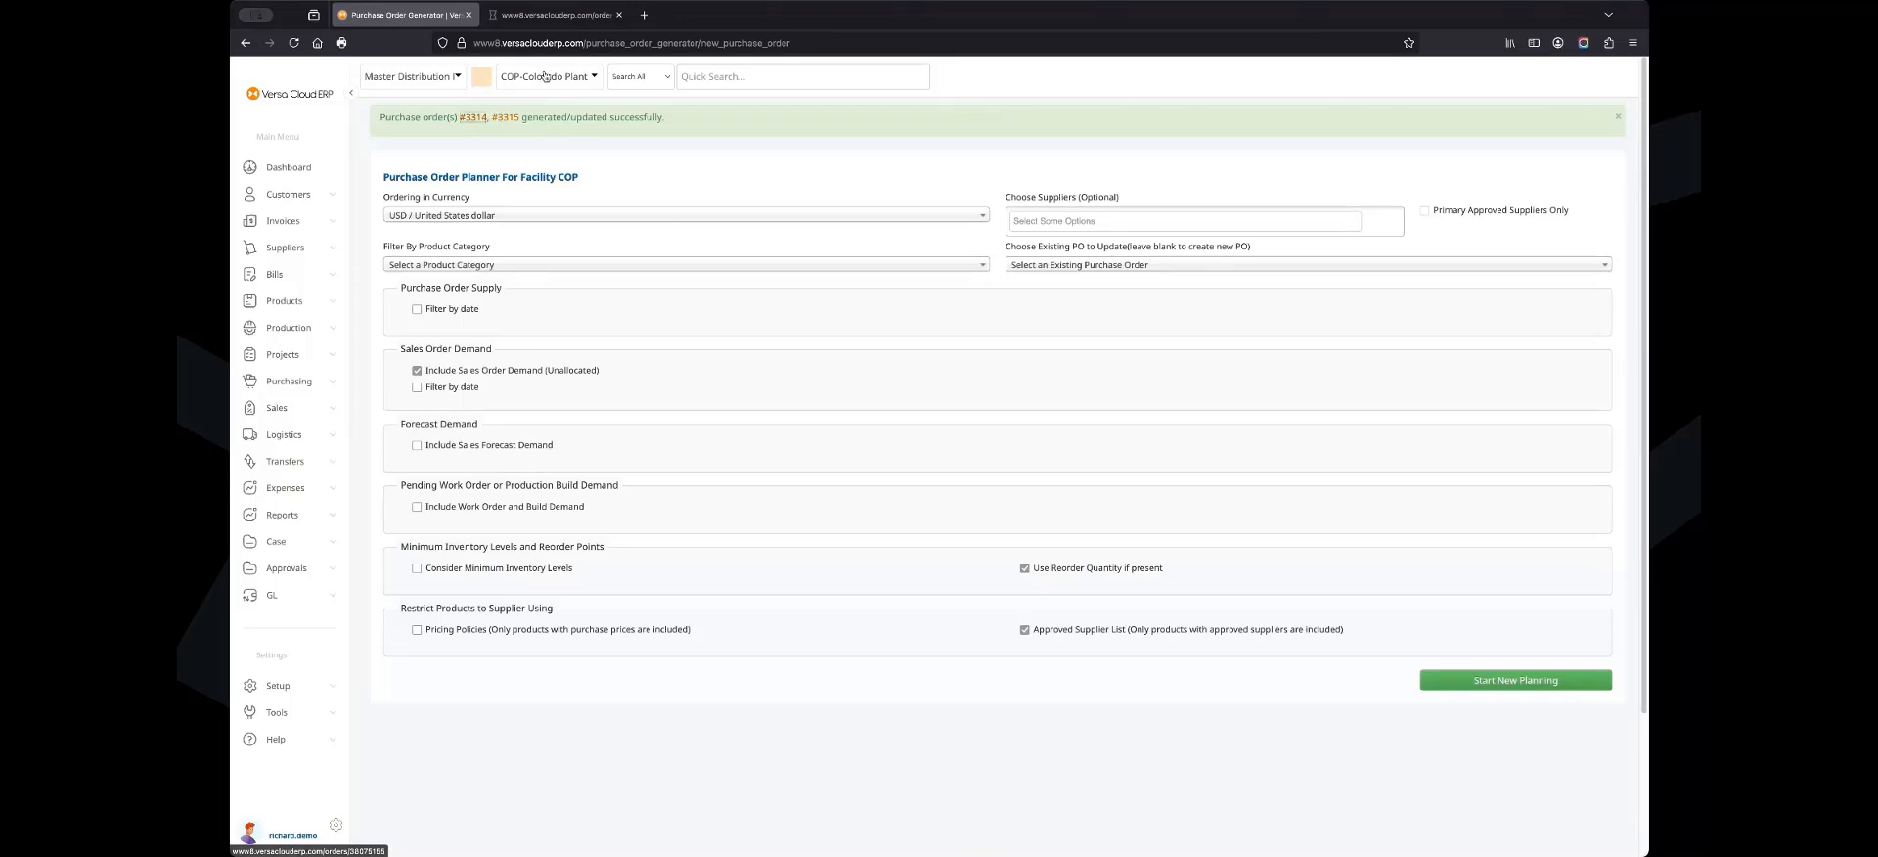
middle_click(510, 119)
click(561, 15)
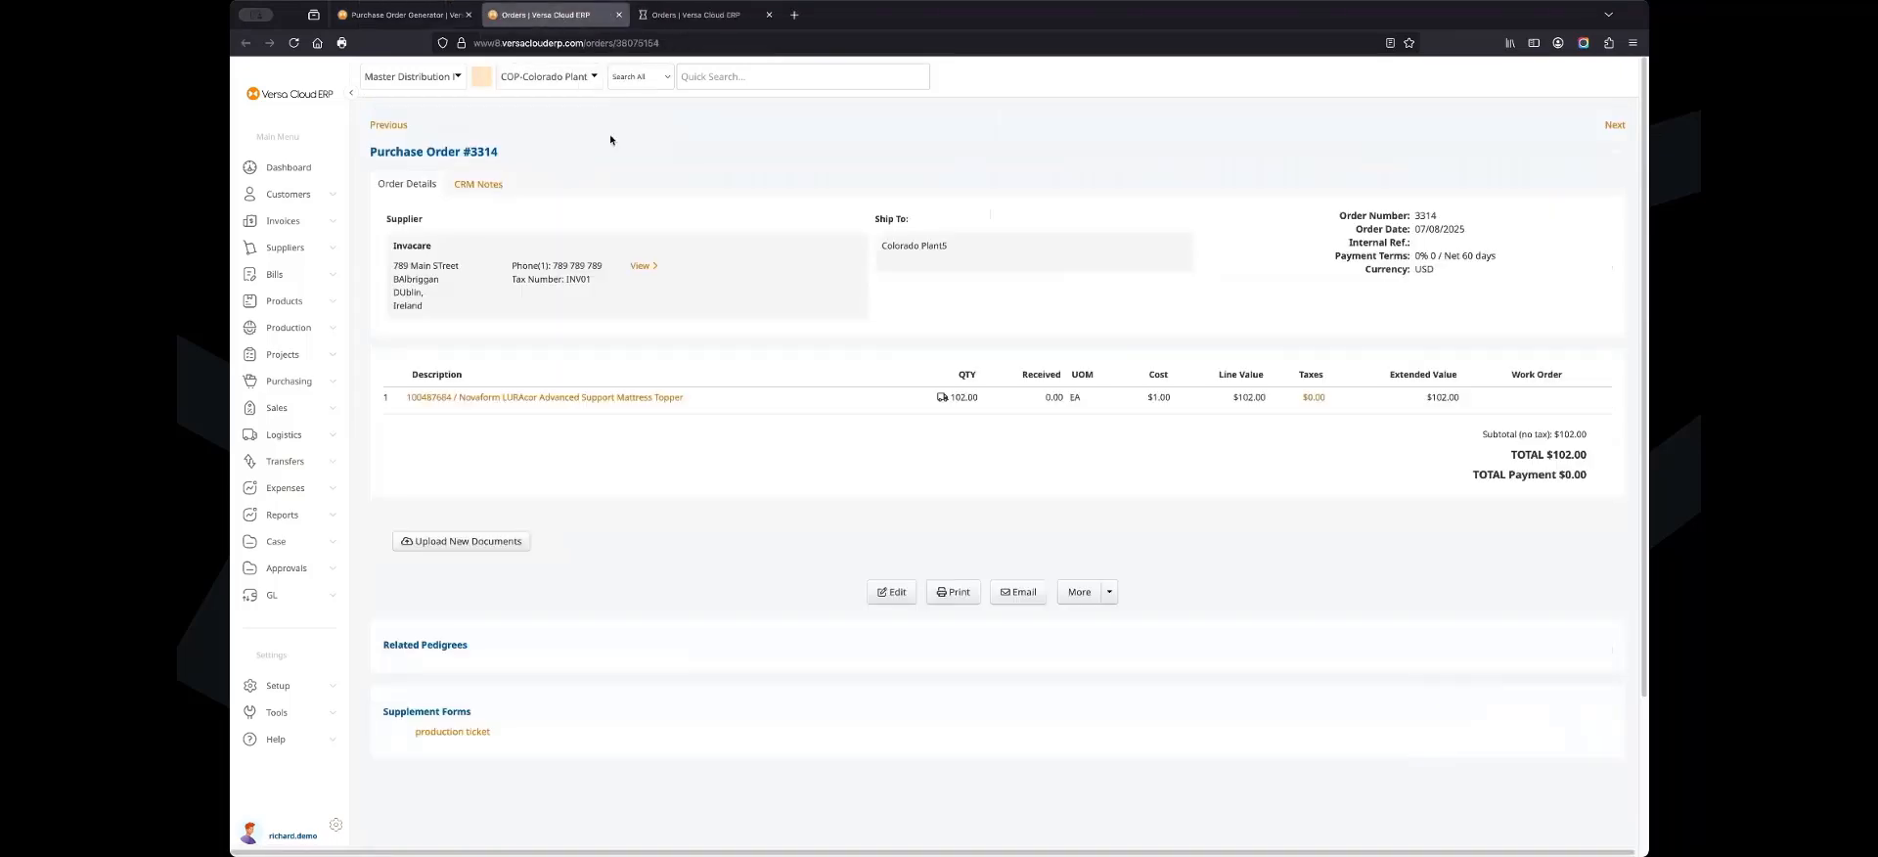
click(720, 16)
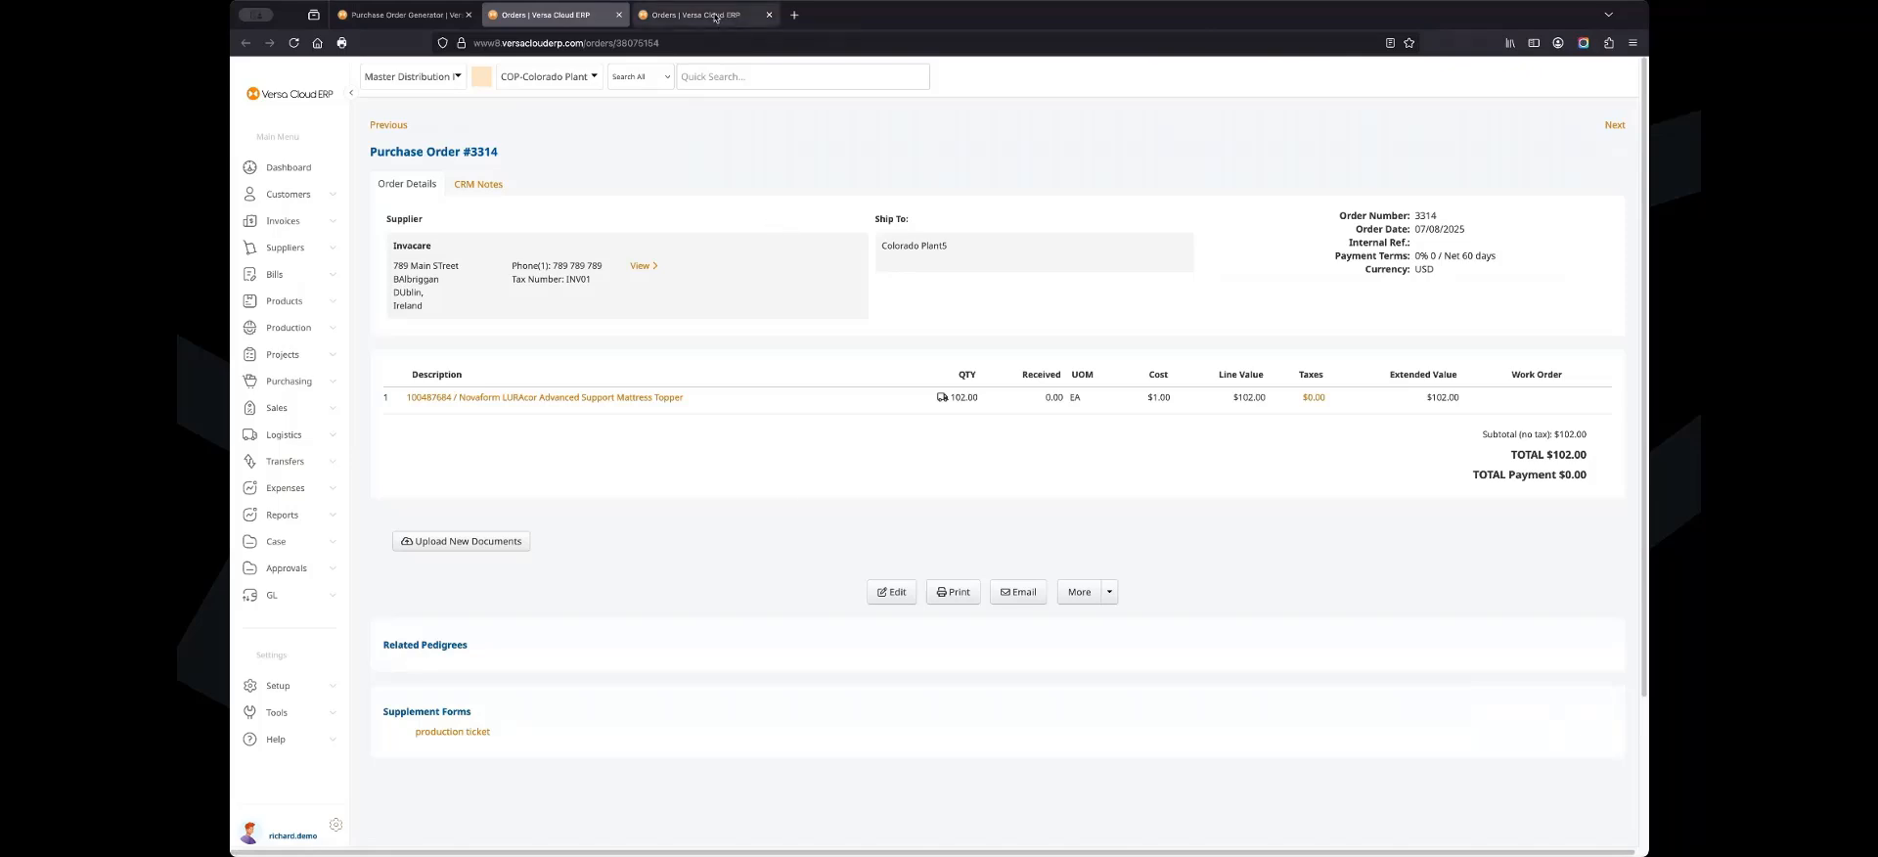